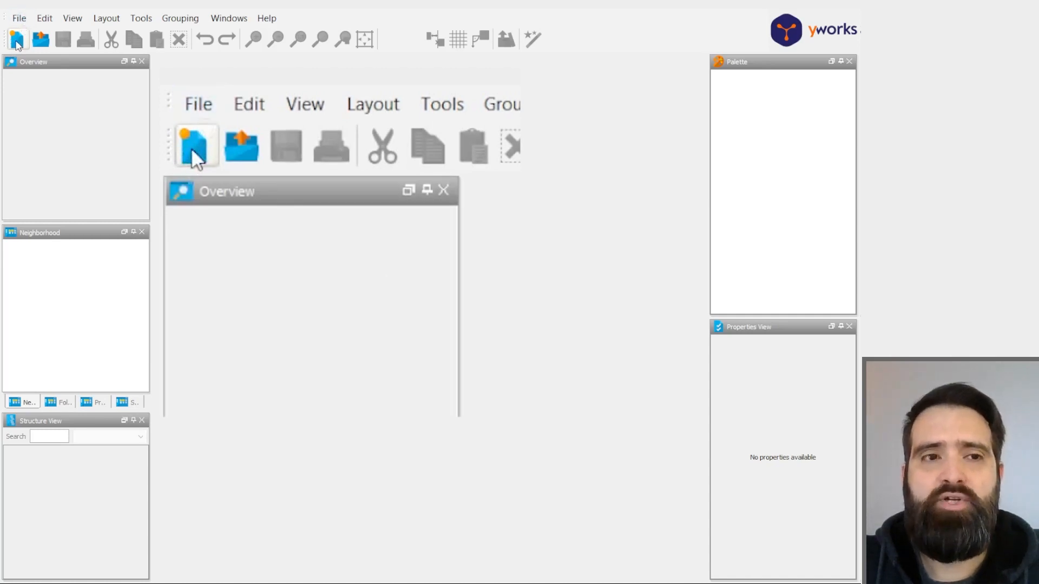
- Create a new document and place a rounded rectangle node from the shape nodes near the middle of the canvas
click(19, 18)
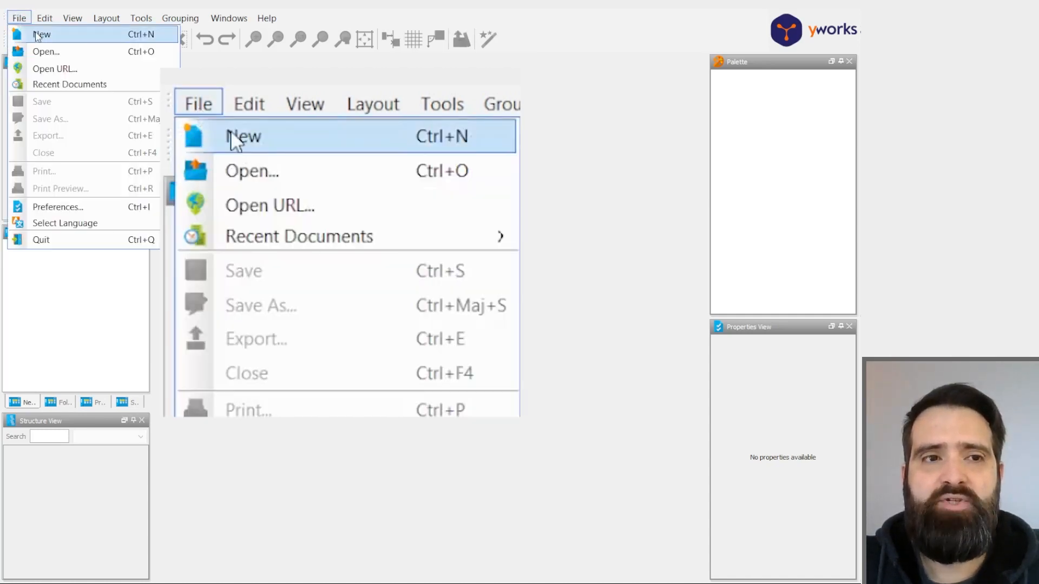
click(37, 35)
click(17, 43)
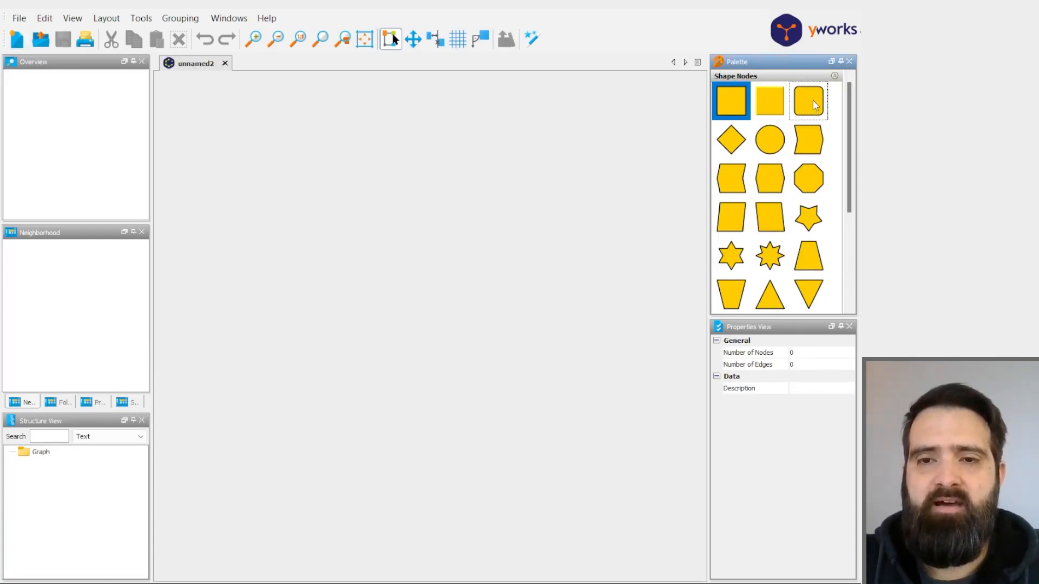
drag(810, 103, 453, 267)
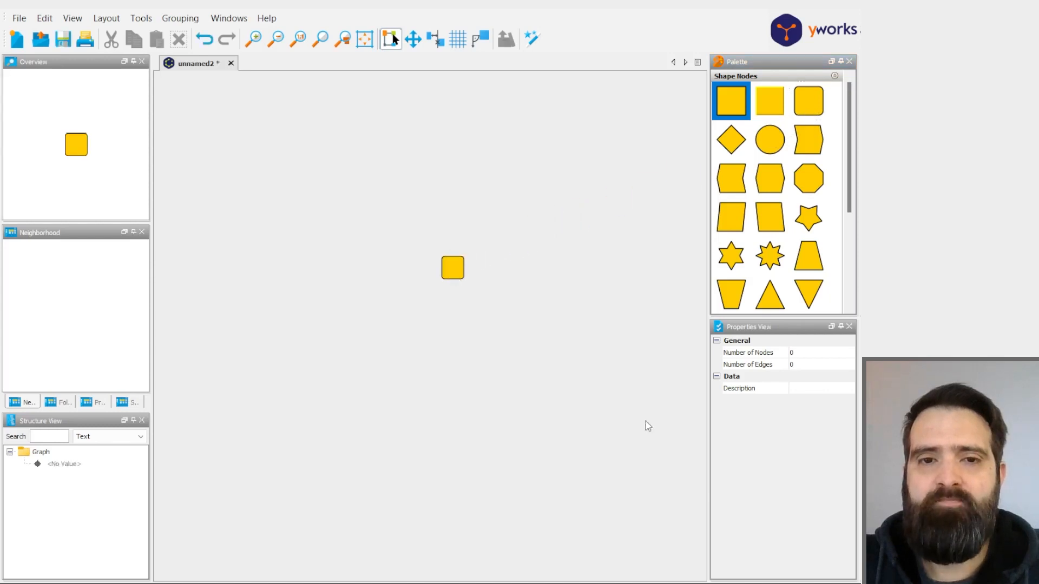
- Set the rounded rectangle node's width to 100 and its height to 50
click(467, 271)
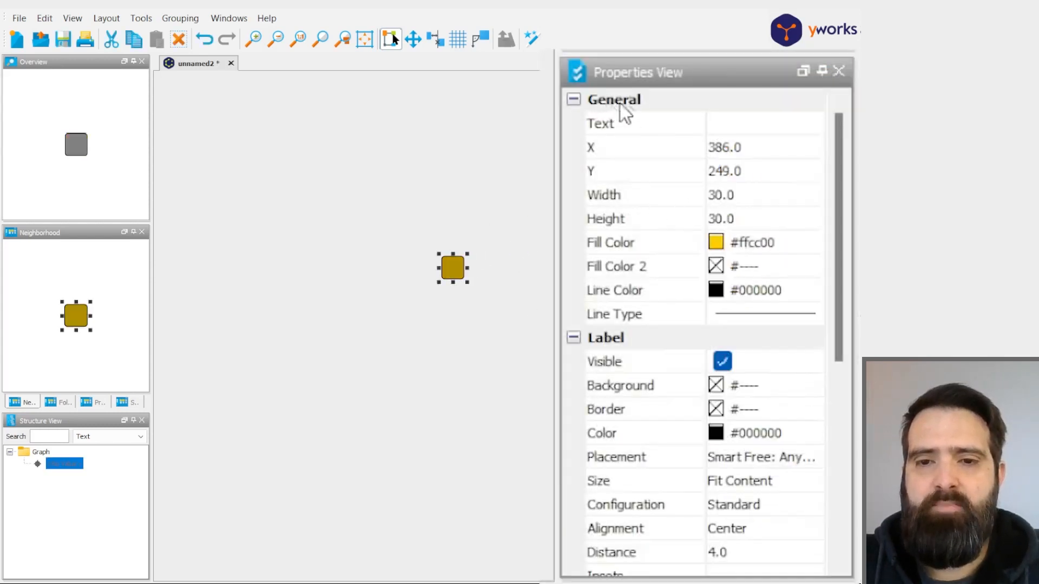
click(736, 199)
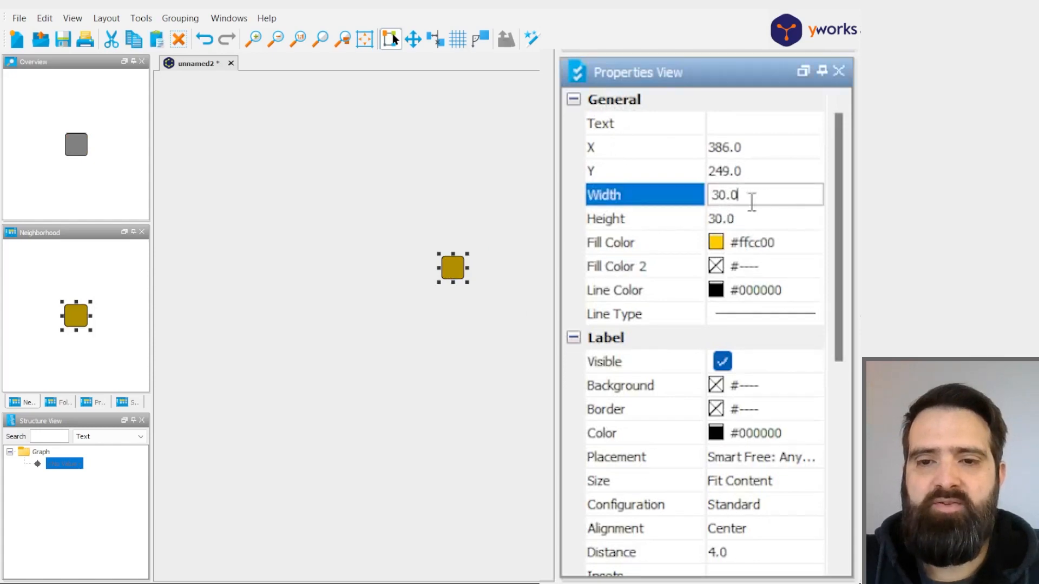
drag(754, 194, 705, 195)
text(100)
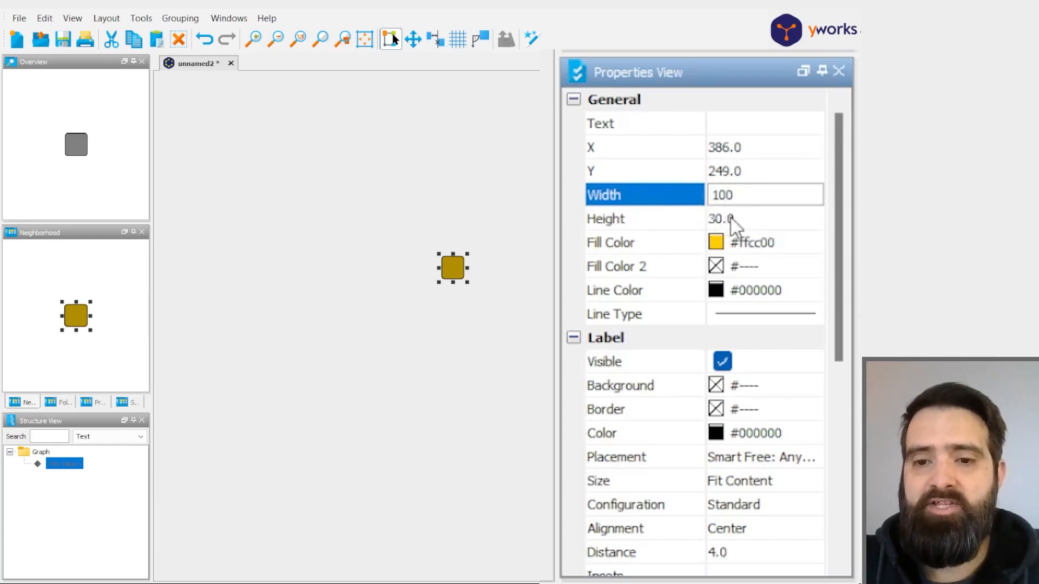
click(734, 219)
drag(757, 219, 639, 222)
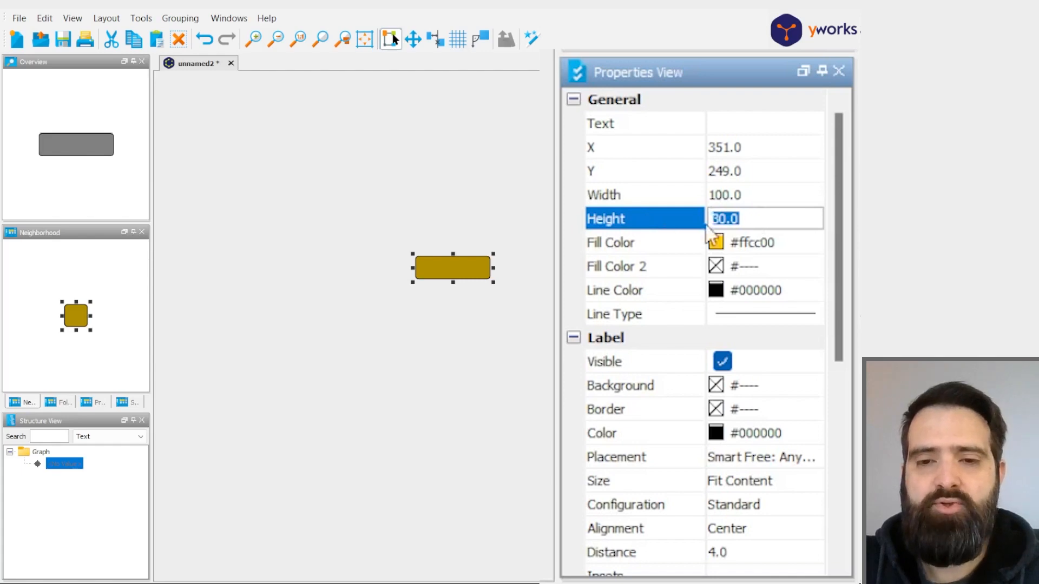
text(50)
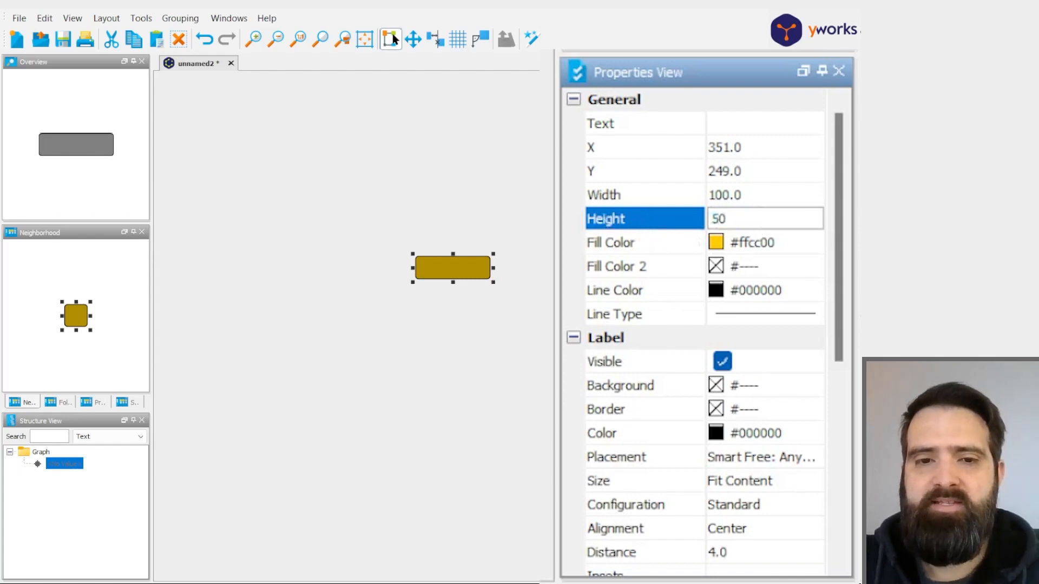
click(622, 324)
drag(484, 281, 547, 314)
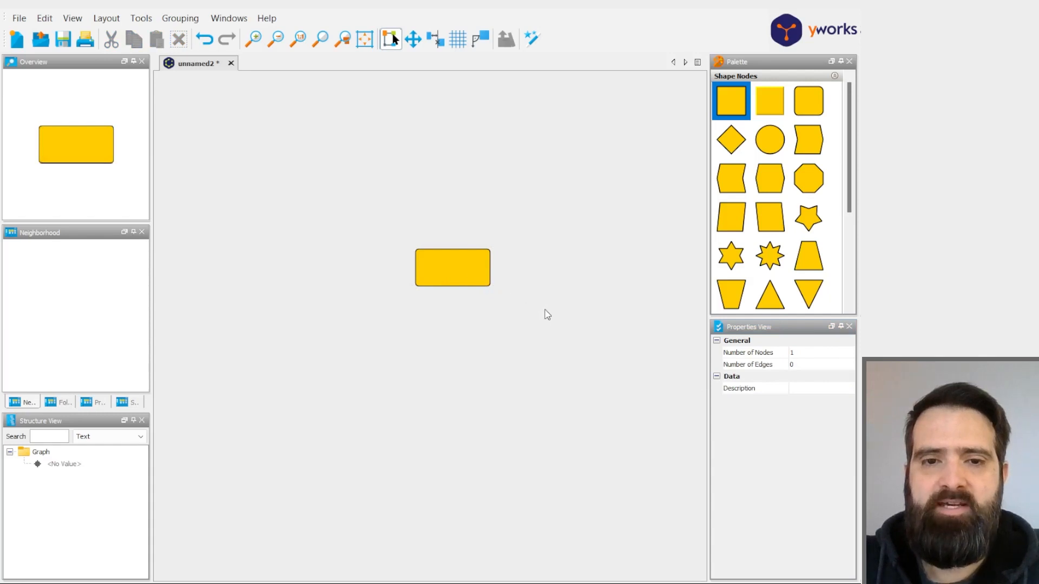
- Label the yellow rounded rectangle node "MOI"
double_click(433, 271)
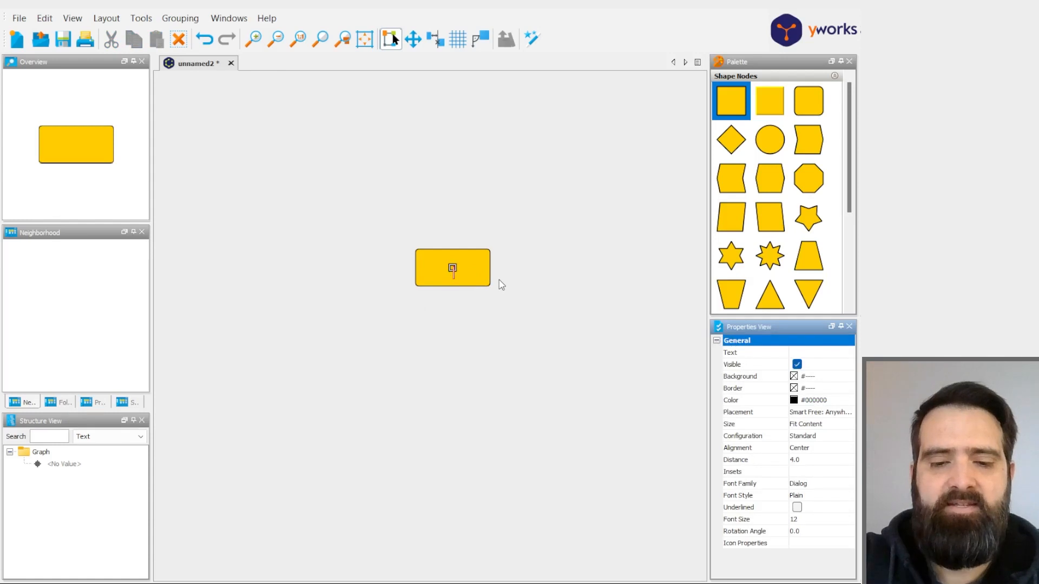
text(MLI)
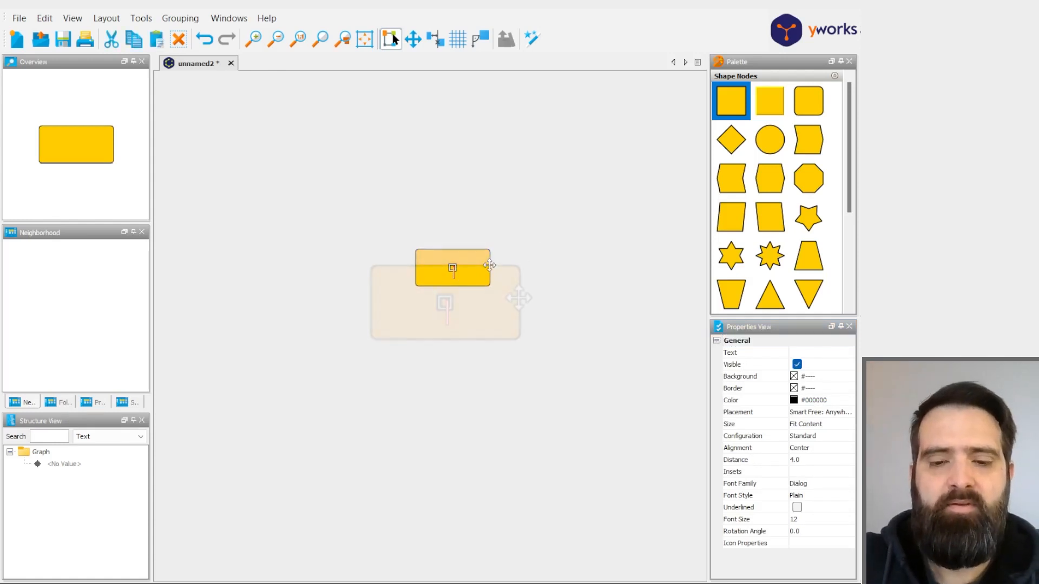
key(BackSpace)
key(BackSpace)
text(OI)
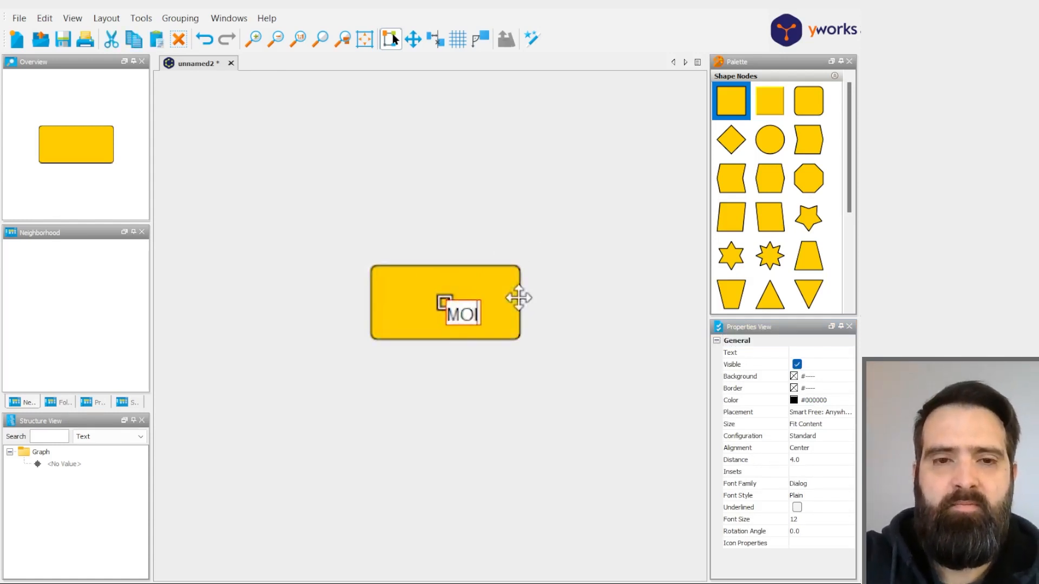
click(524, 308)
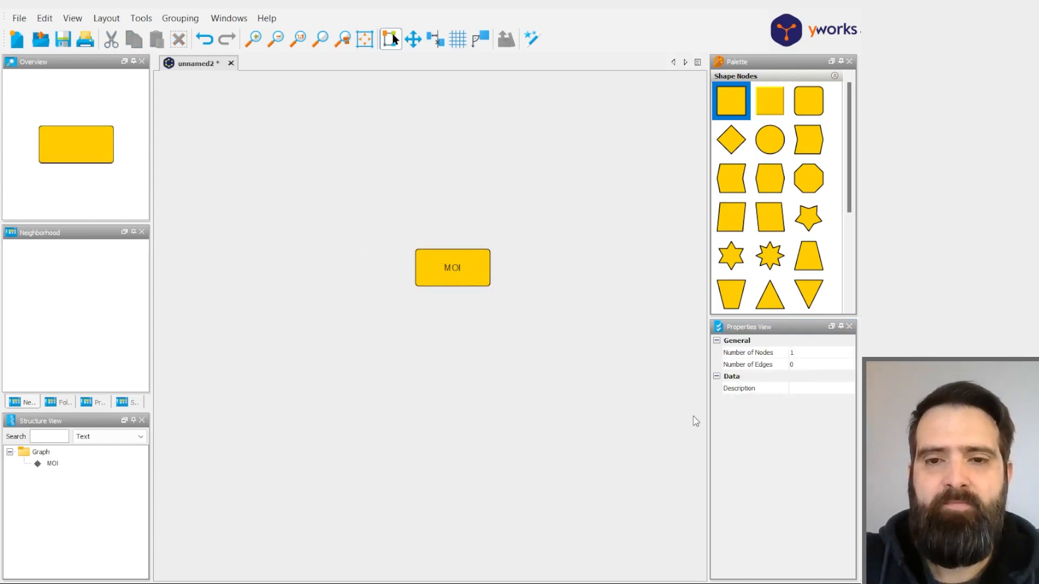
click(434, 261)
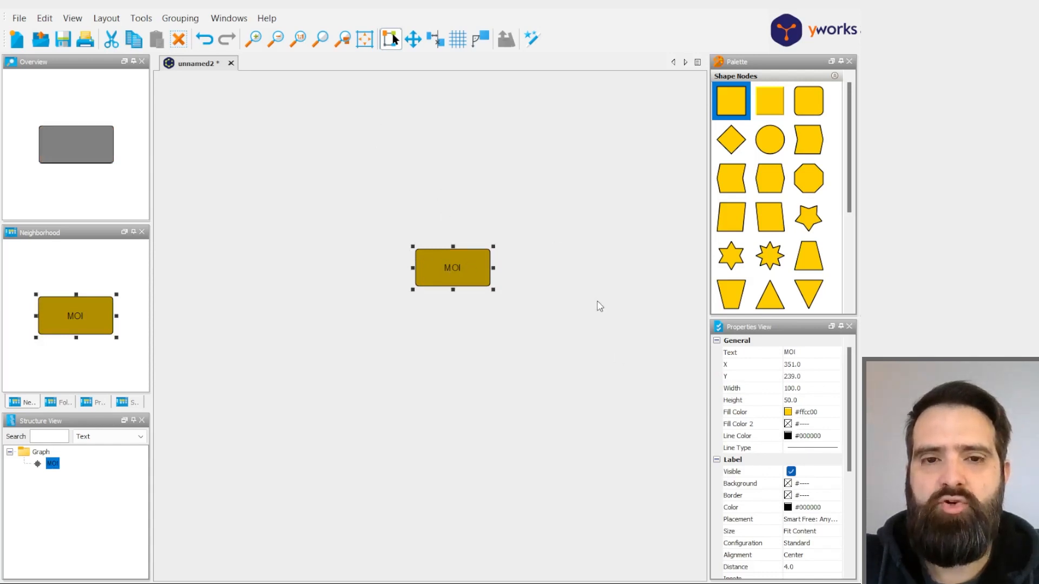
click(583, 346)
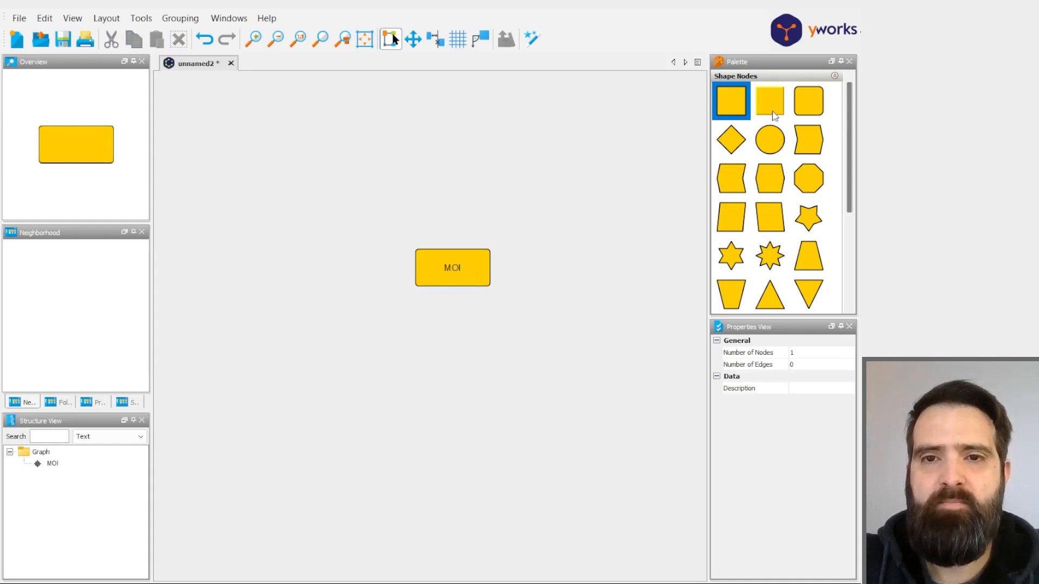
click(472, 277)
click(809, 411)
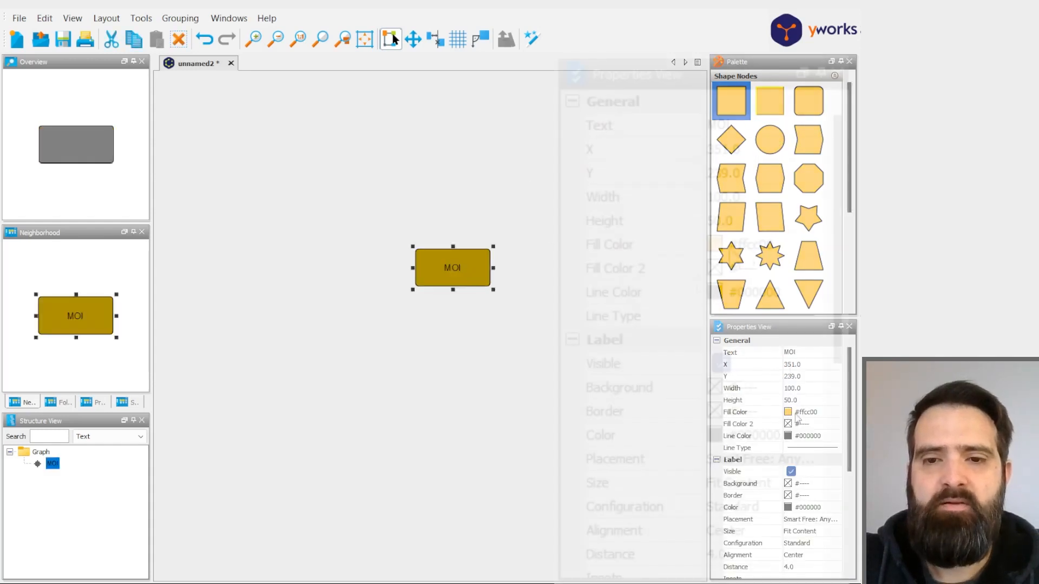
drag(741, 248, 782, 246)
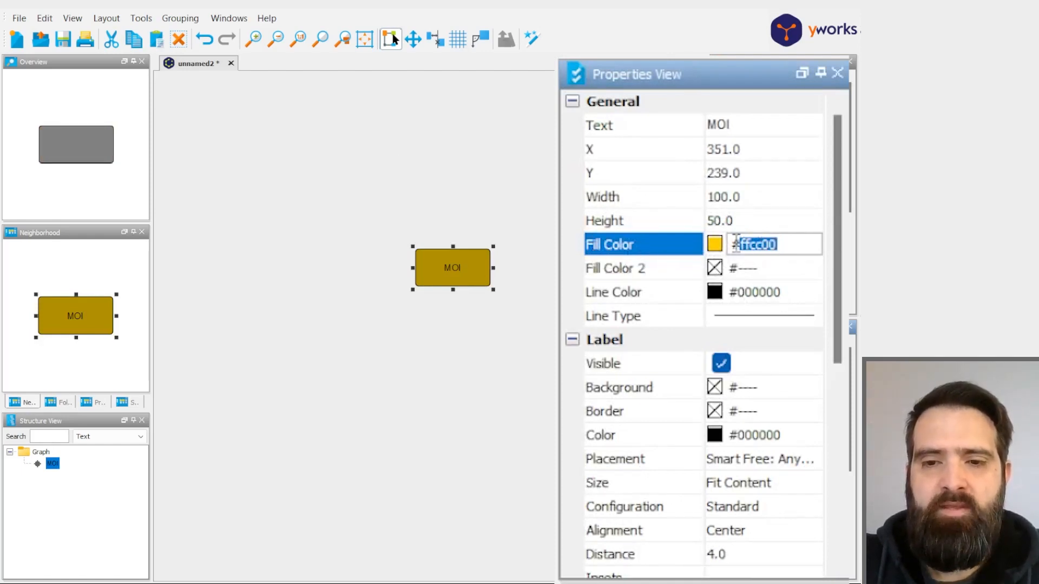
click(649, 379)
click(489, 278)
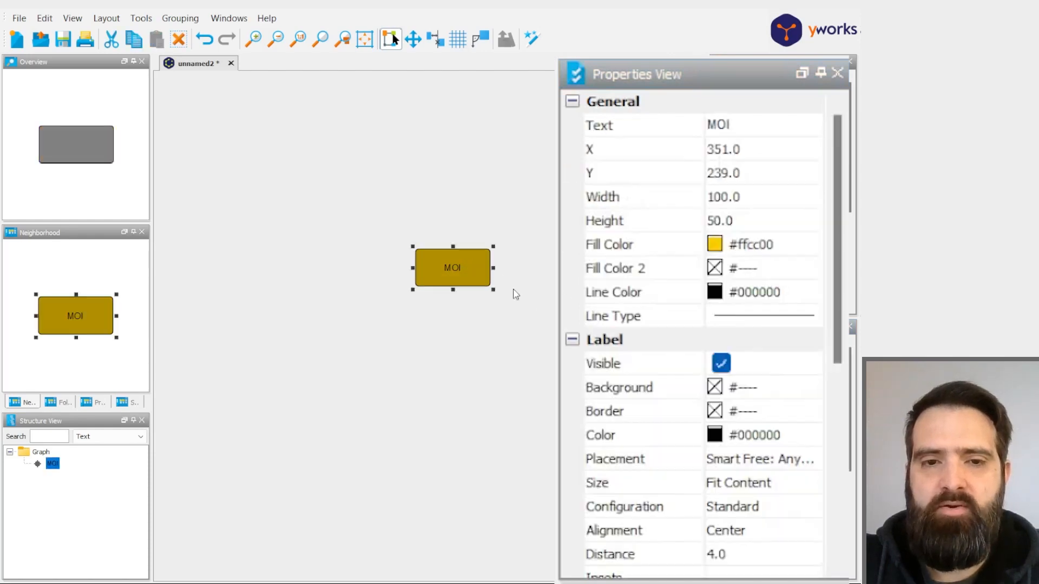
click(716, 244)
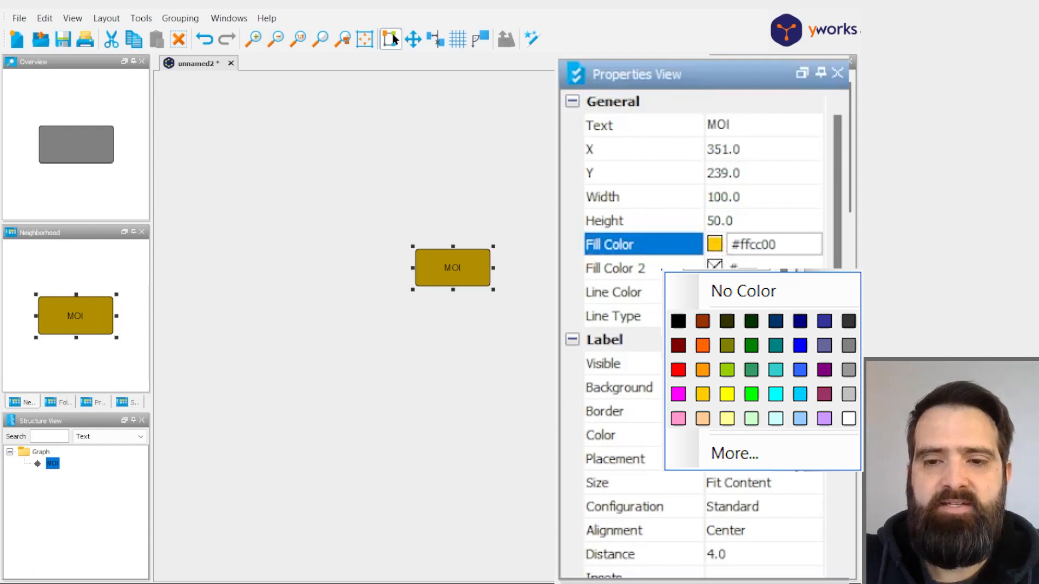
click(784, 486)
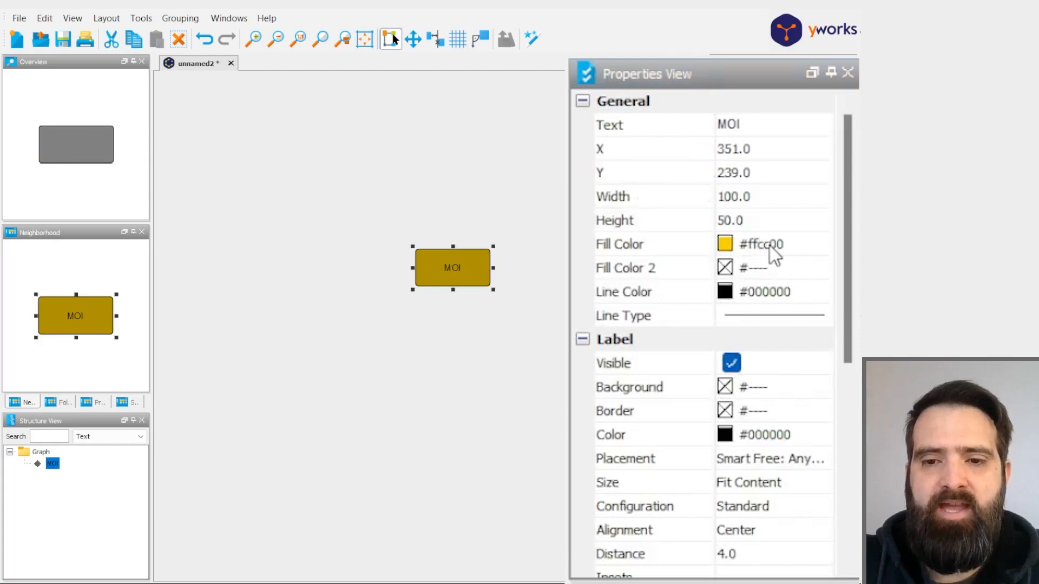
- Set the fill color of the MOI node to white, #ffffff
click(775, 245)
double_click(825, 250)
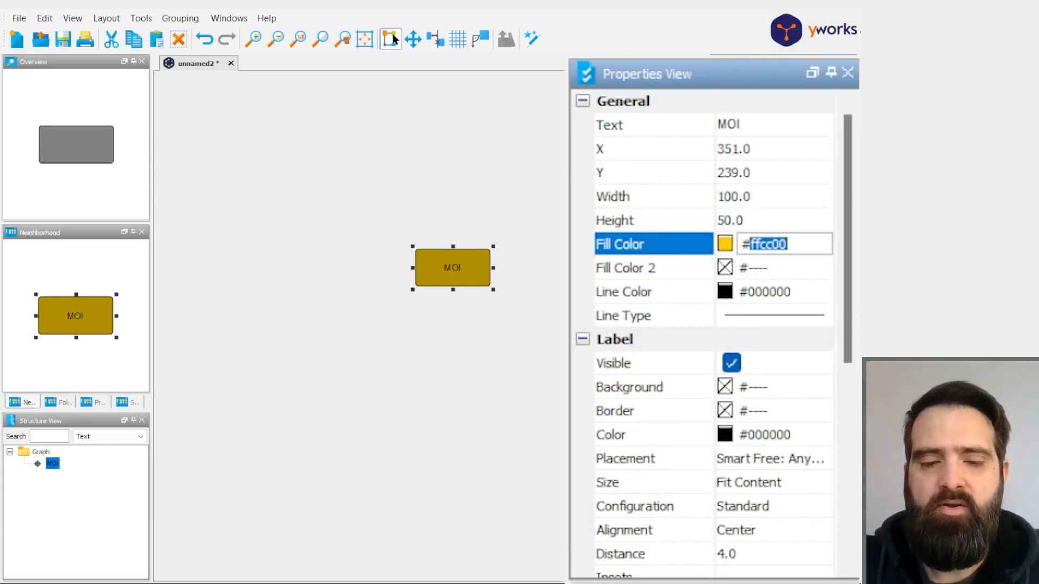
text(ffffff)
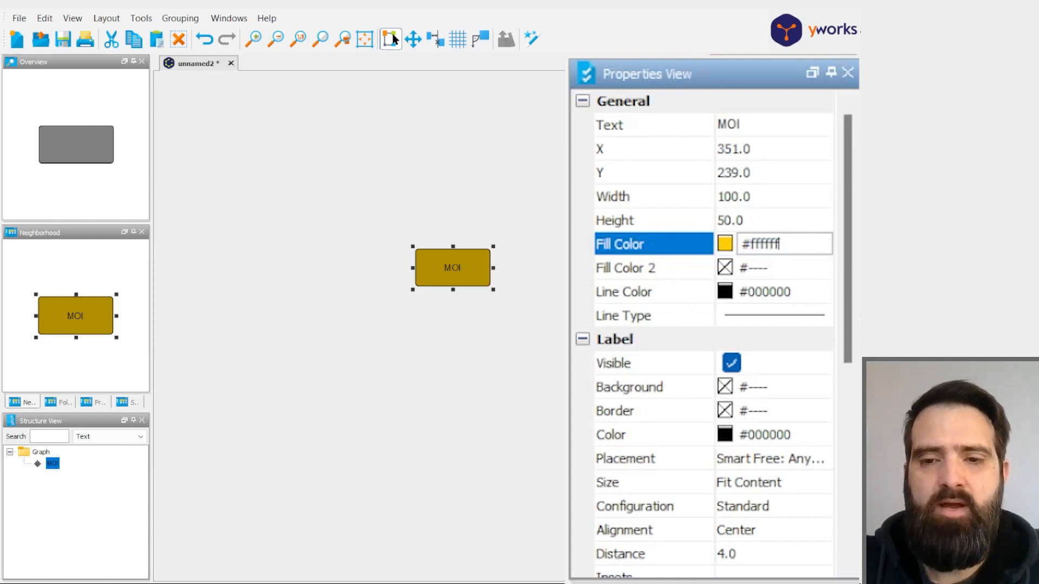
key(Return)
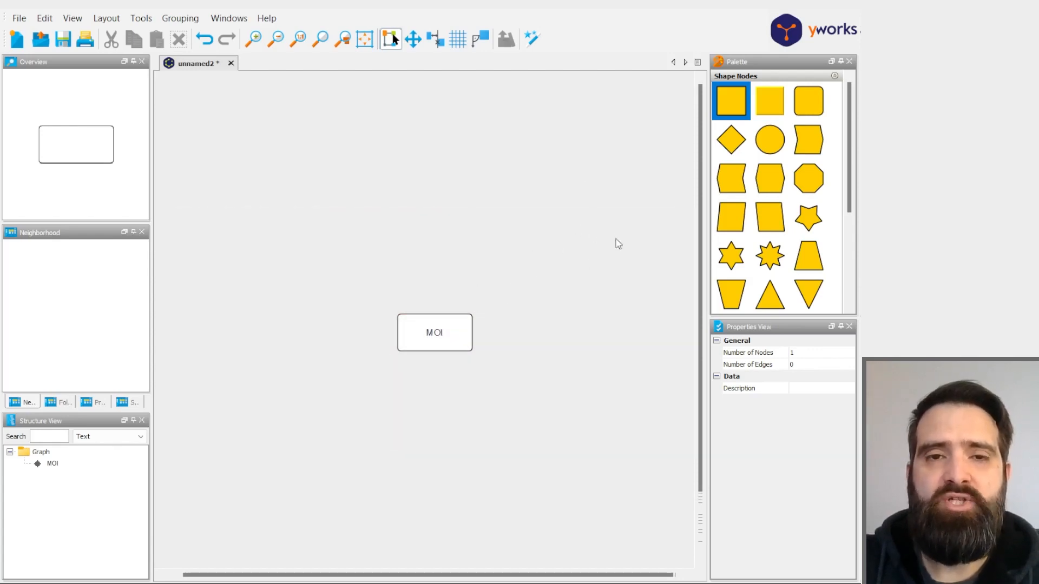
- Collapse the Shape Nodes palette section and expand Current Elements to reach the reusable MOI node
drag(560, 196, 565, 209)
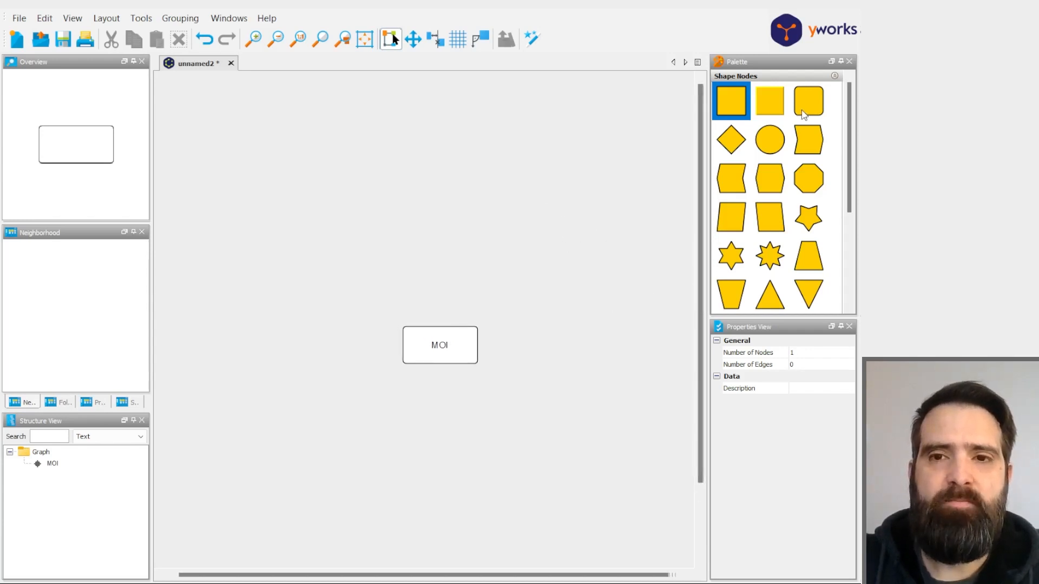
click(834, 75)
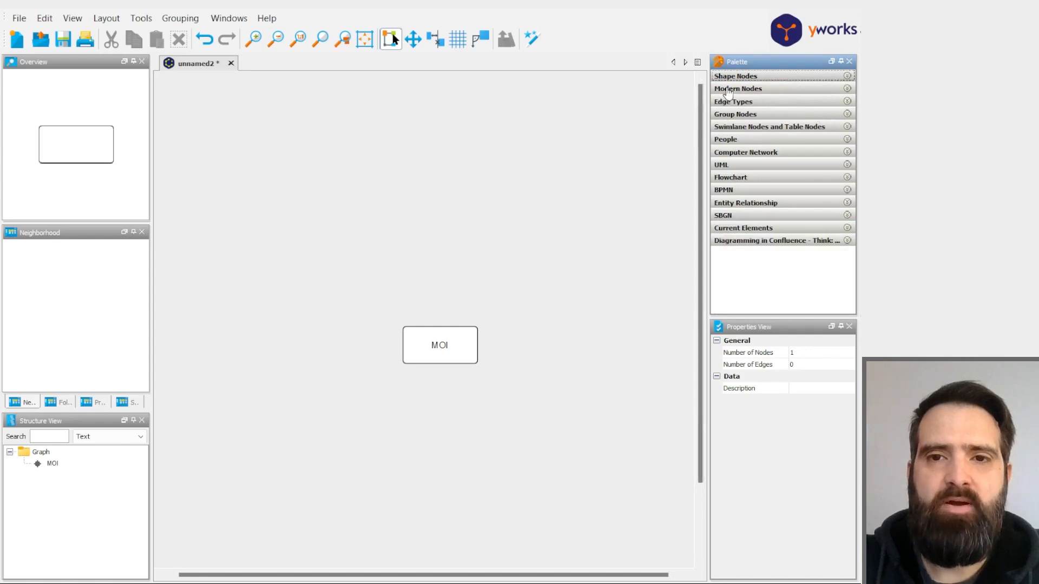
click(440, 349)
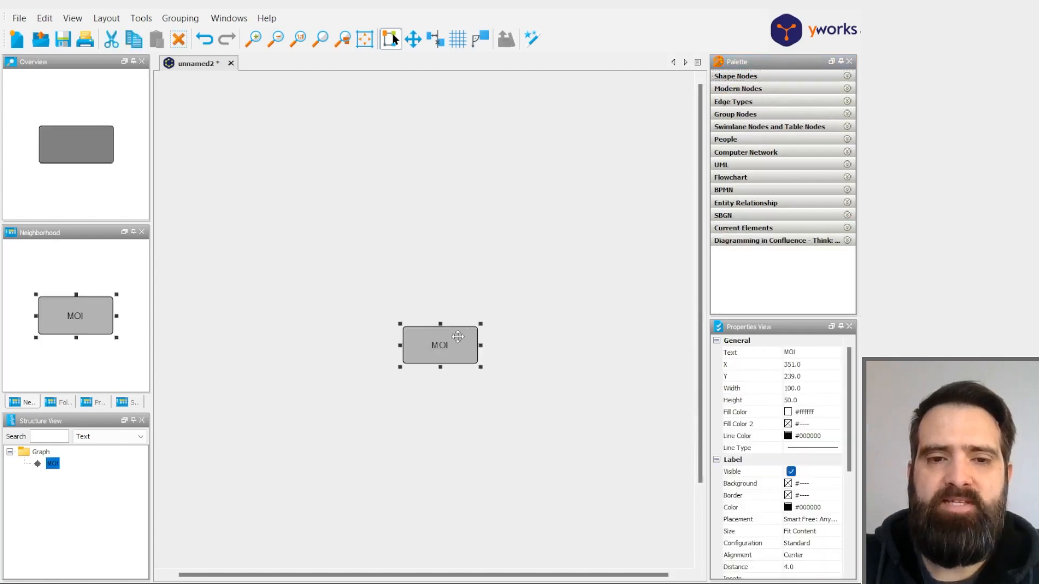
click(514, 308)
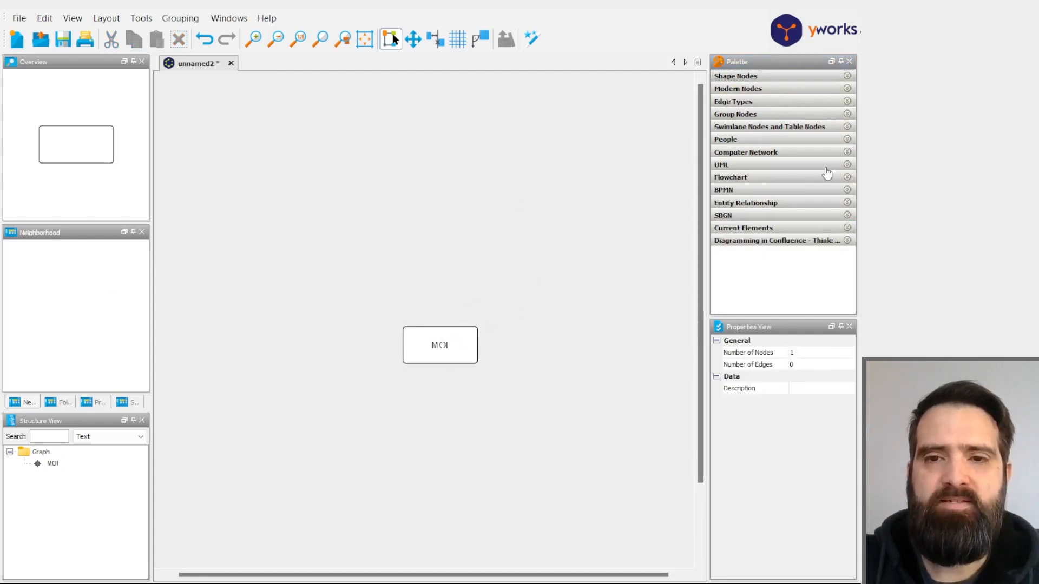
click(615, 455)
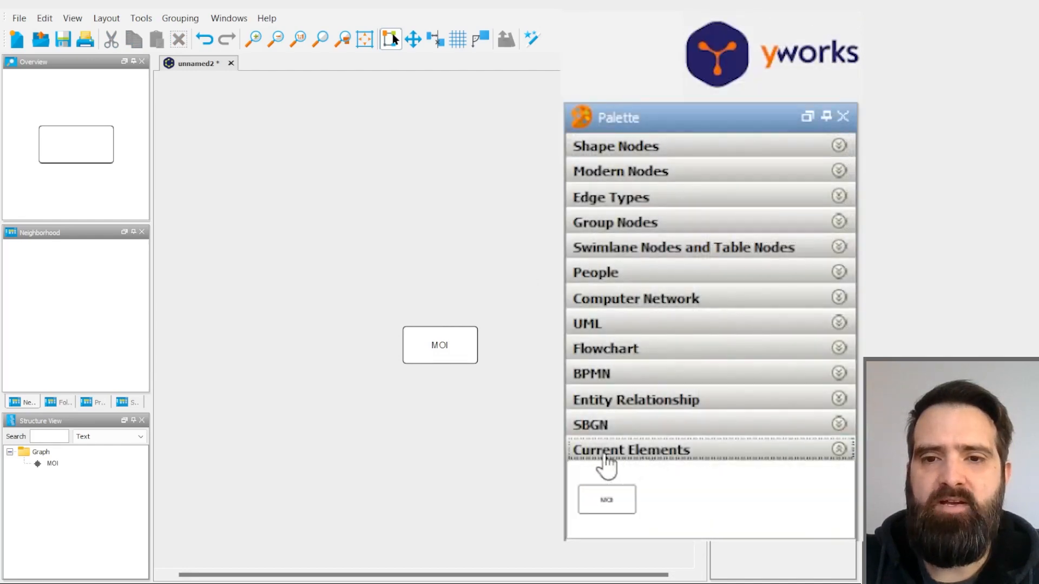
click(839, 146)
click(814, 145)
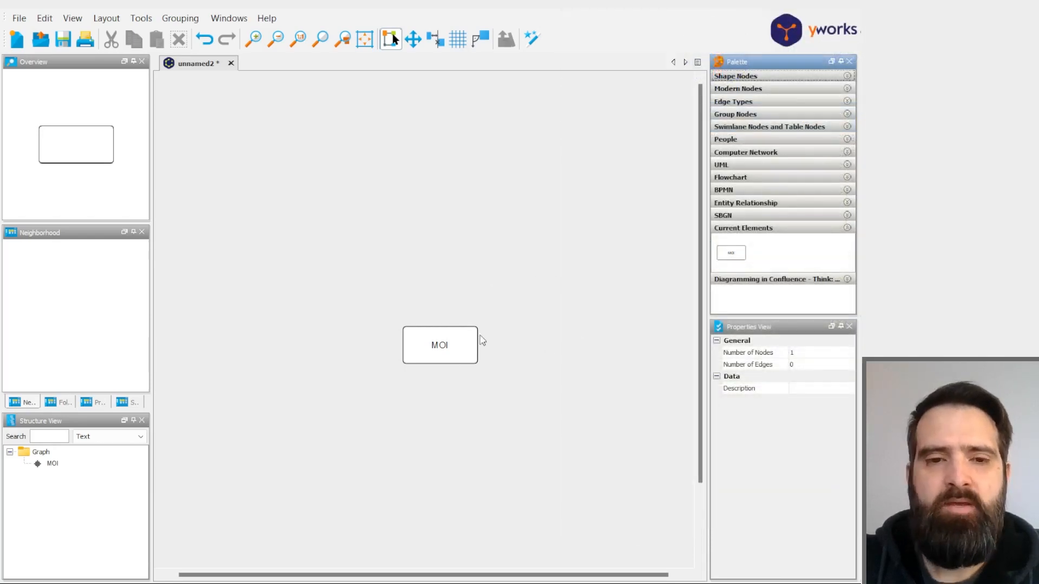
- Add two copies of the MOI node from the current elements, one above left and one above right of the original
drag(731, 253, 480, 238)
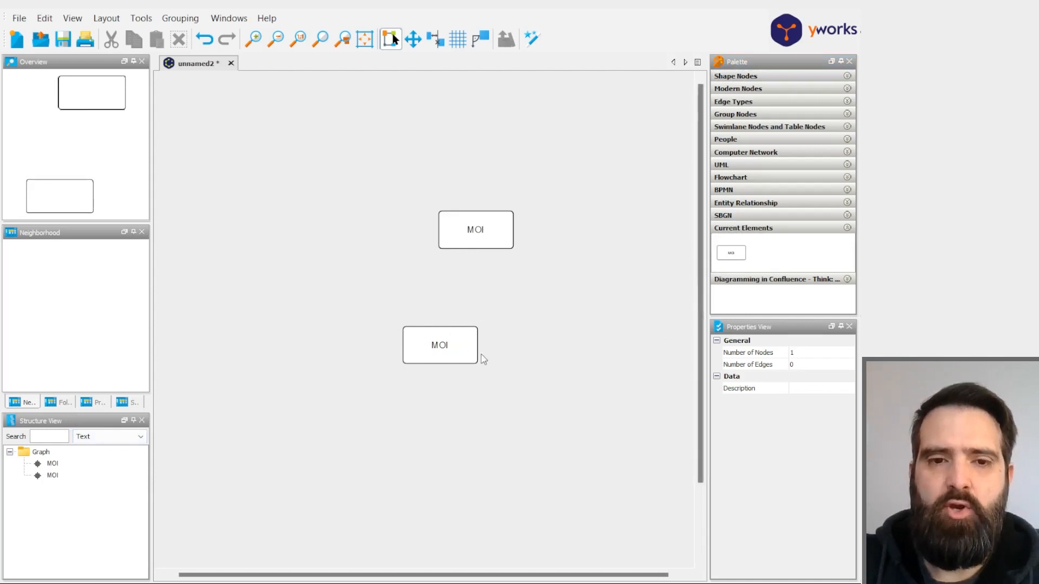
click(477, 218)
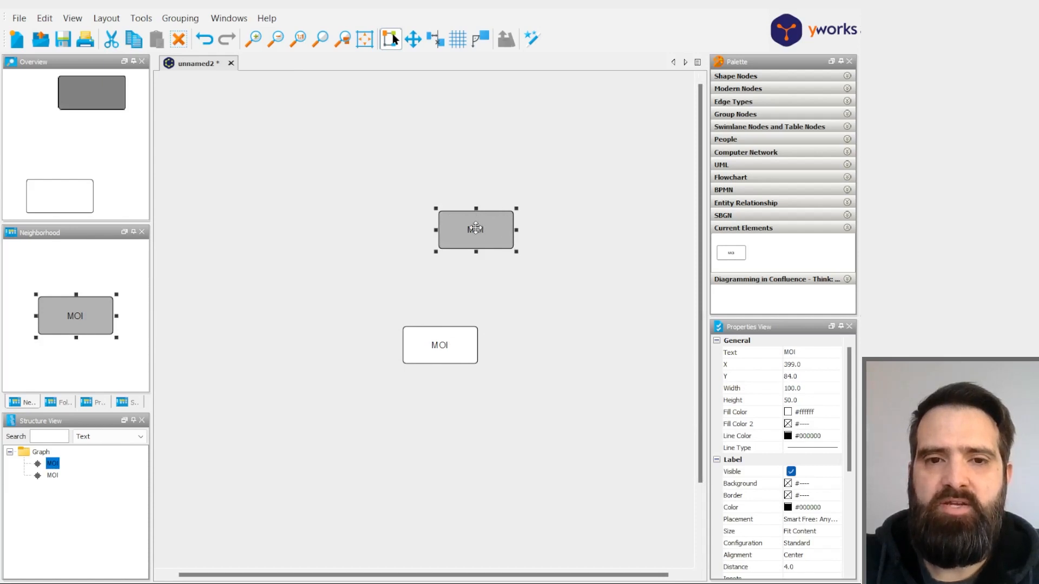
click(533, 256)
drag(732, 252, 341, 245)
drag(482, 237, 501, 273)
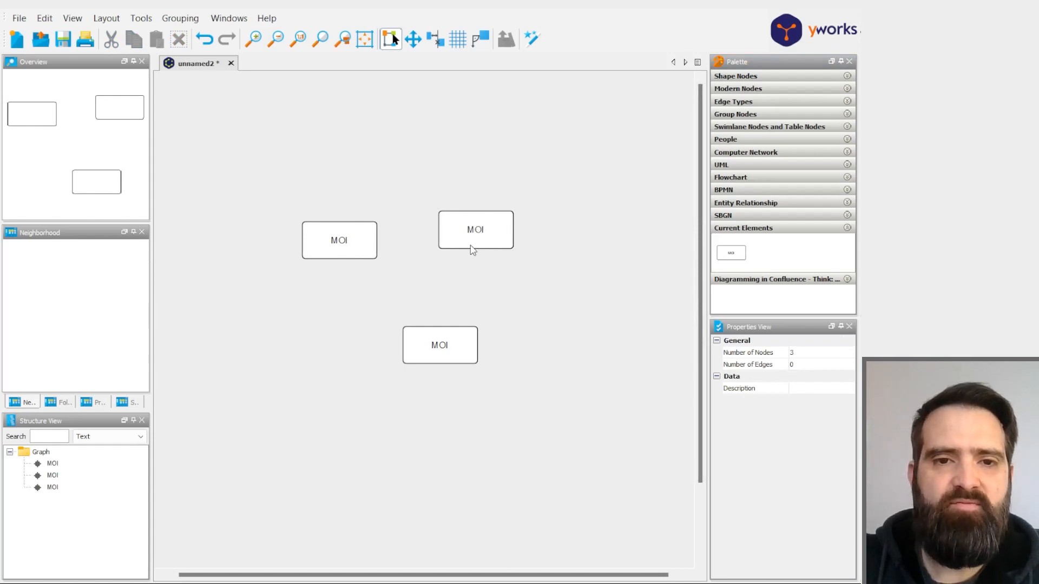
- Change the label of the upper-left MOI node copy to "Père"
right_click(484, 232)
click(420, 224)
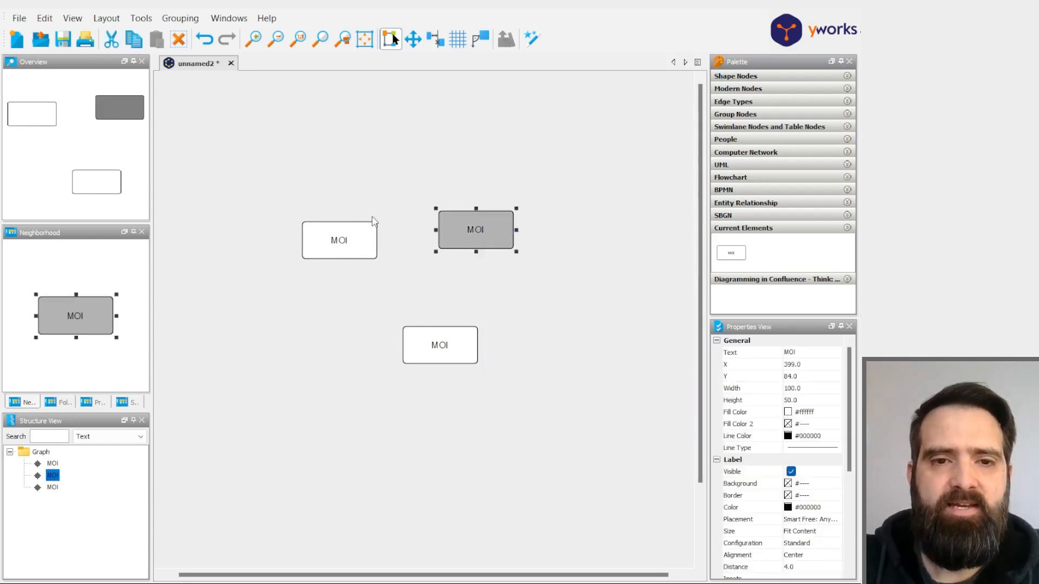
click(382, 225)
double_click(343, 245)
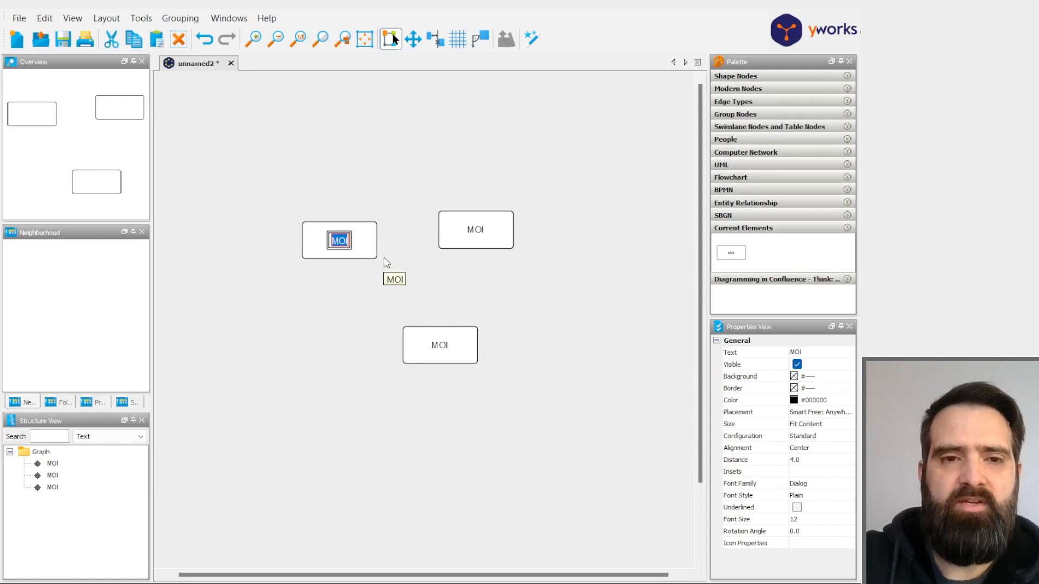
text(Père)
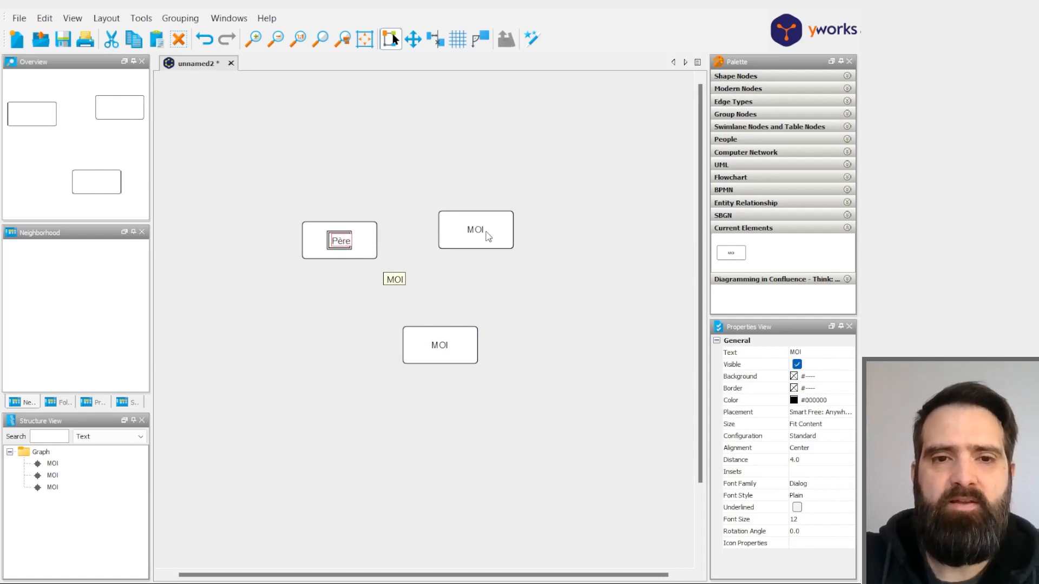
- Change the label of the upper-right MOI node copy to "Mère"
double_click(487, 235)
text(Mè)
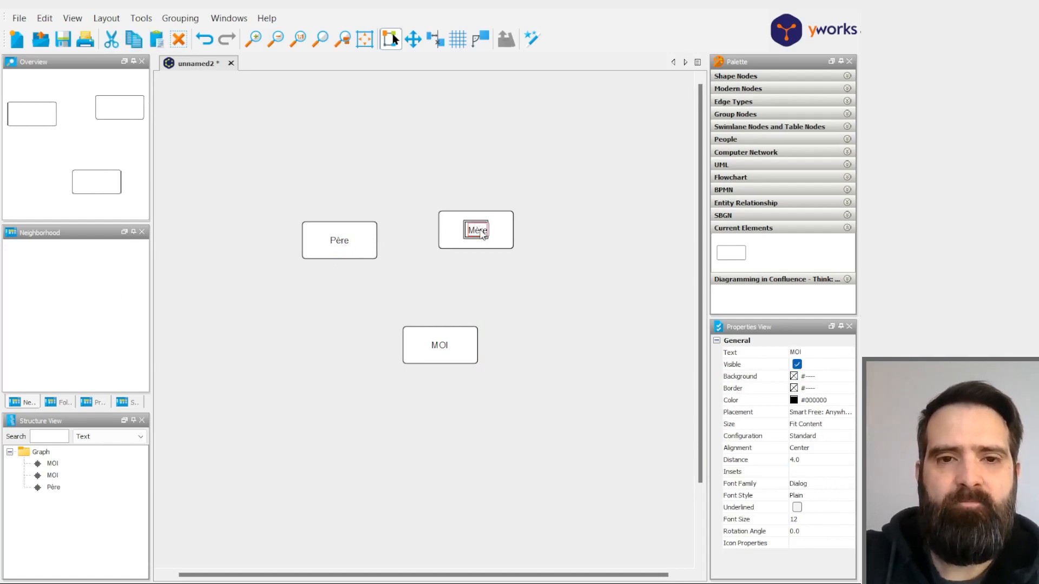
text(re)
click(448, 456)
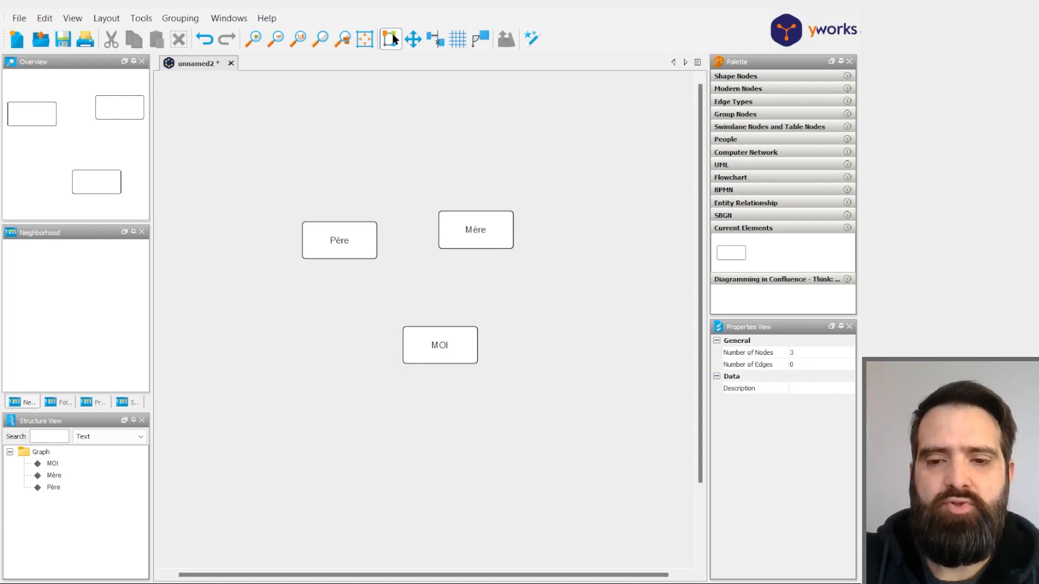
- Set the fill color of the Père node to orange-brown, #ae5411
click(357, 243)
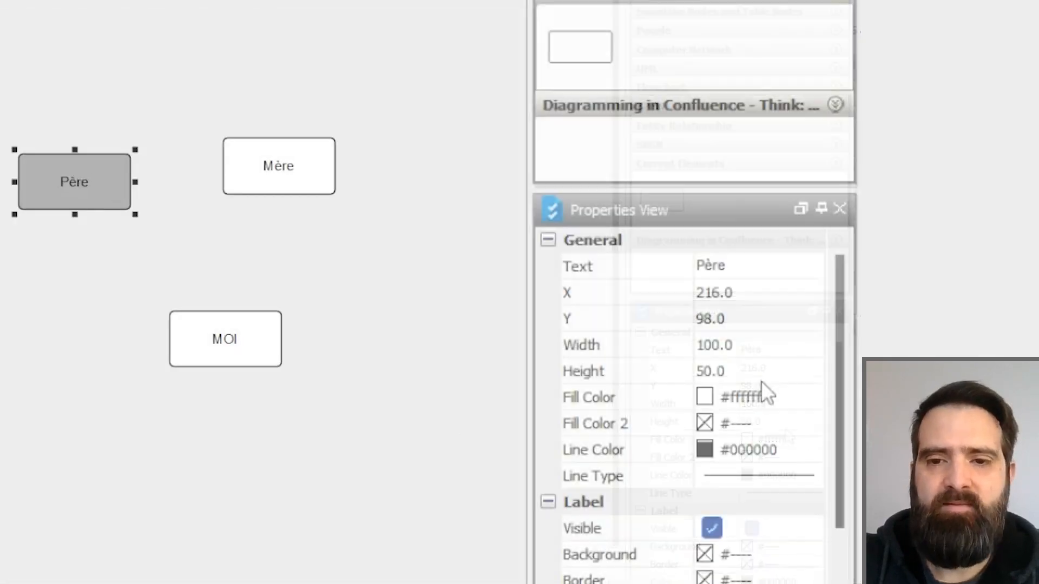
double_click(784, 437)
drag(787, 438, 764, 439)
click(729, 396)
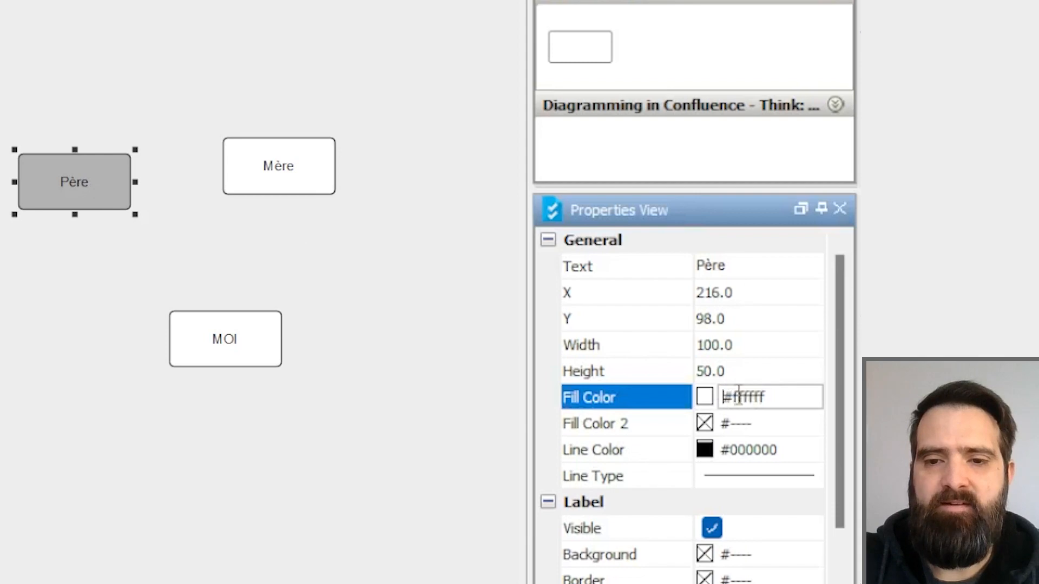
drag(729, 396, 791, 397)
text(ae5411)
click(425, 356)
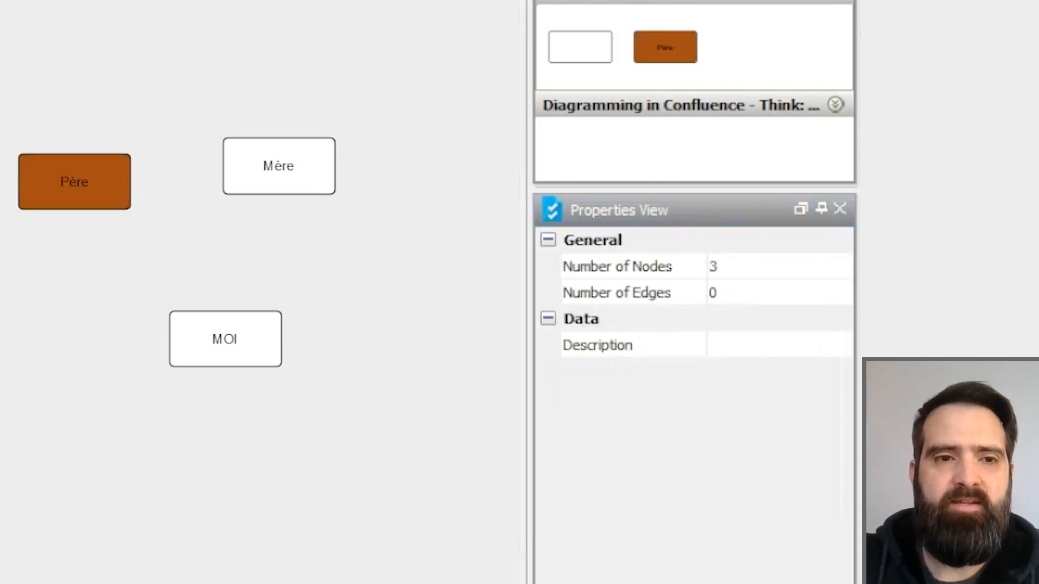
- Set the fill color of the Mère node to dark teal, #25403f
click(278, 188)
click(736, 399)
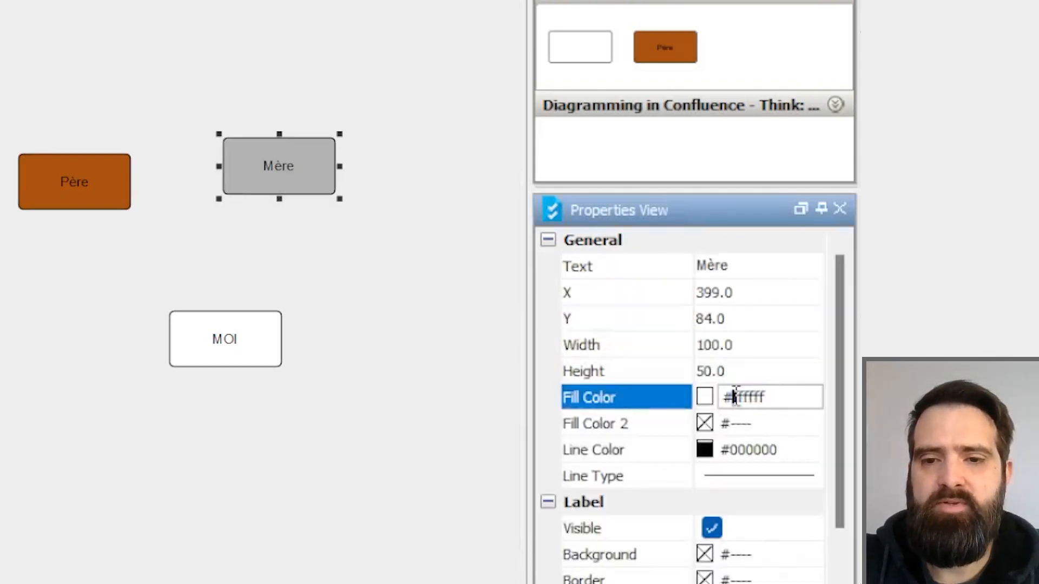
drag(732, 399, 831, 400)
text(25403f)
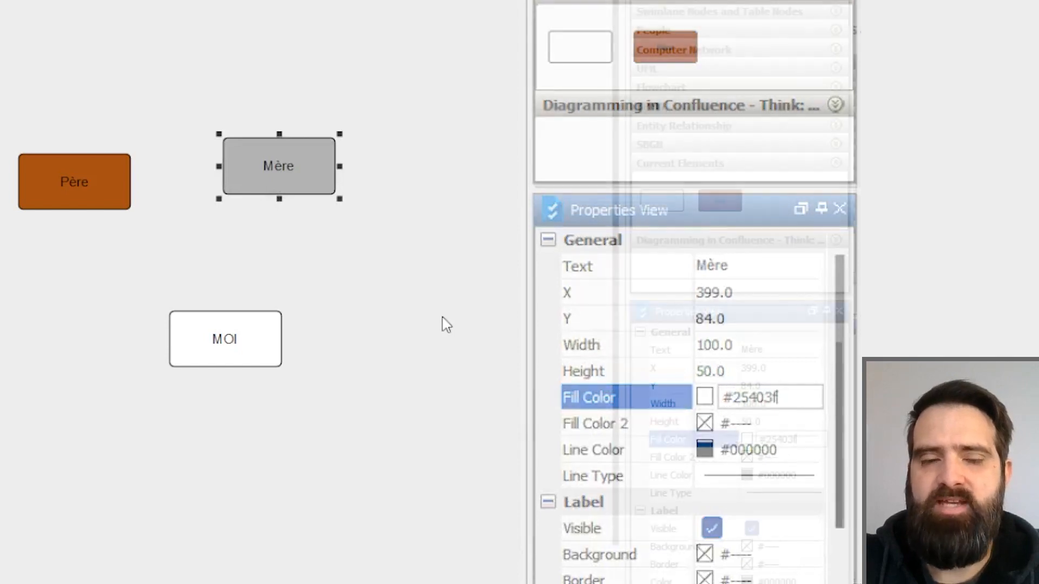
click(406, 387)
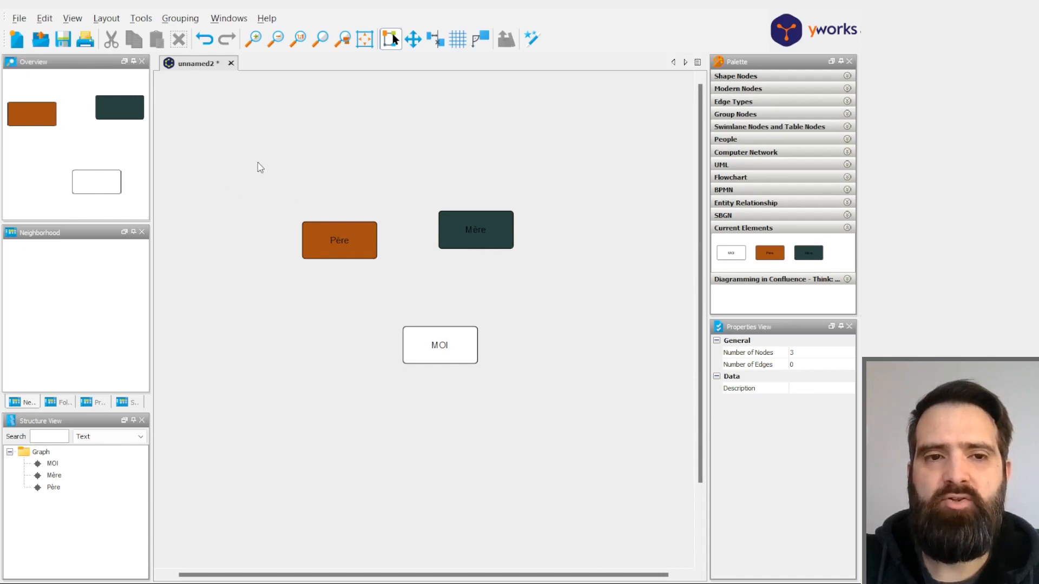
- Set the label color of both the Père and Mère nodes to white, #ffffff
drag(252, 163, 537, 295)
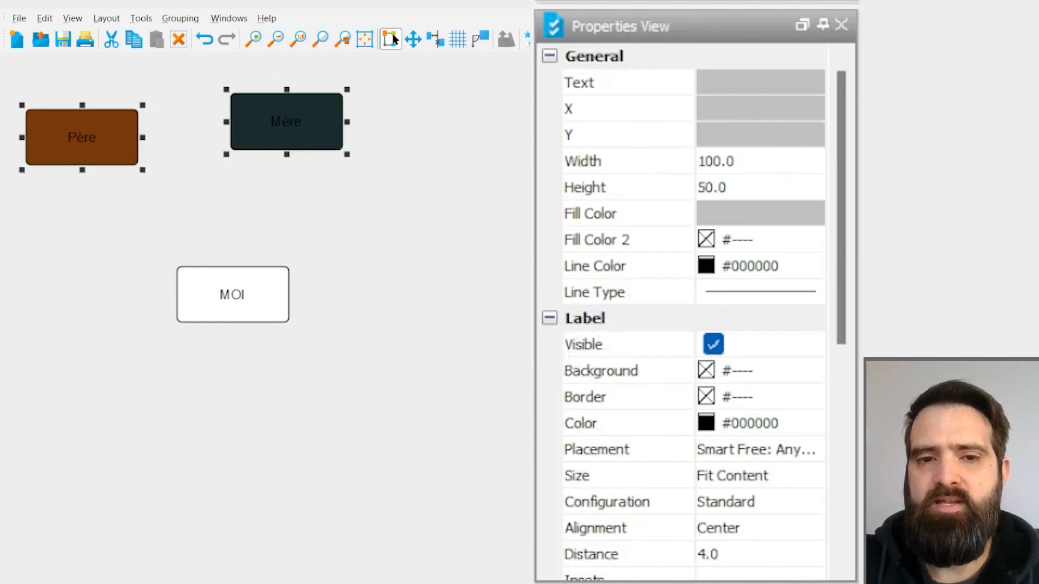
click(737, 423)
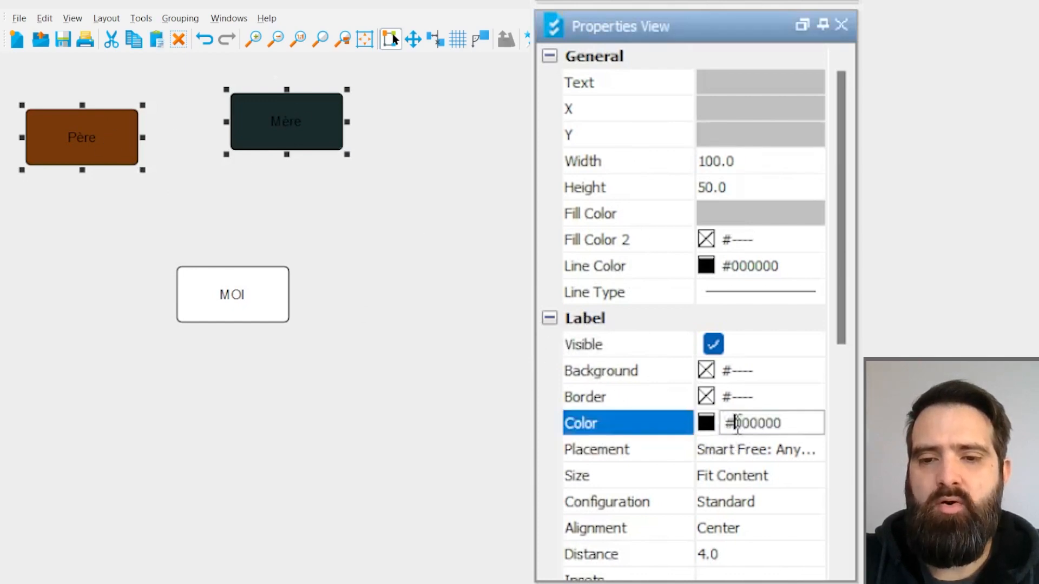
drag(737, 423, 813, 423)
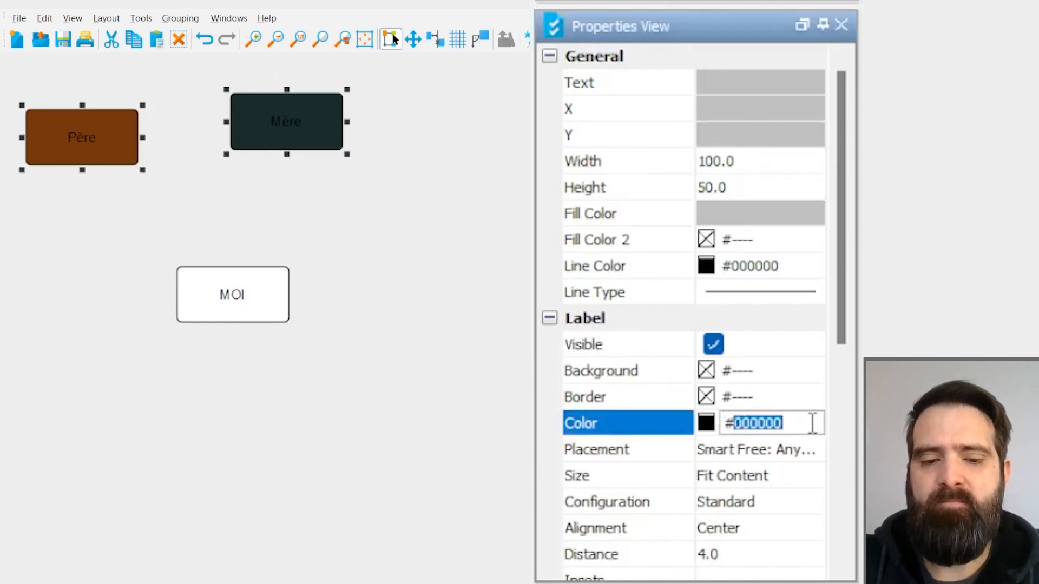
text(ffffff)
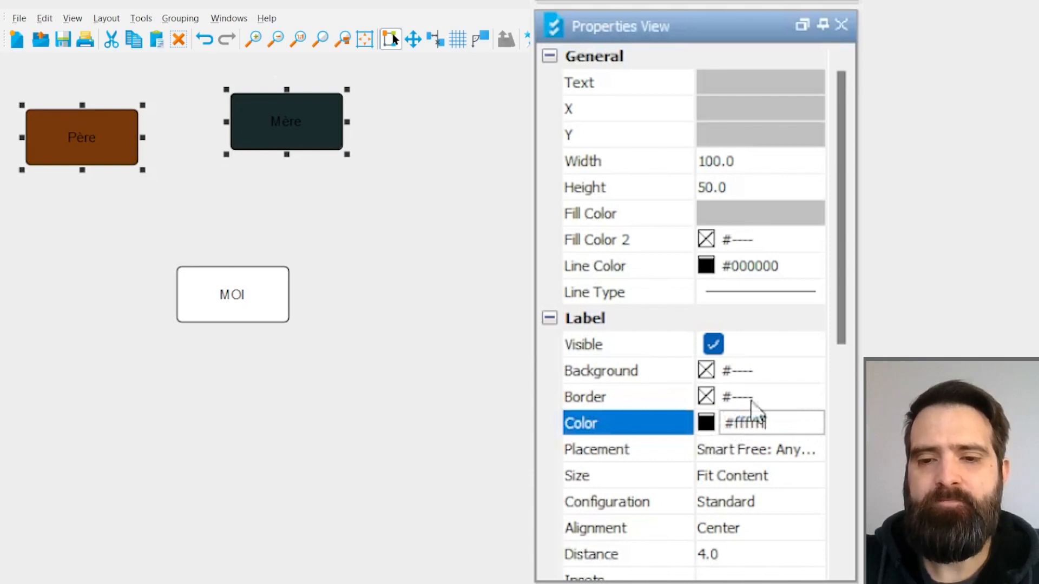
click(405, 409)
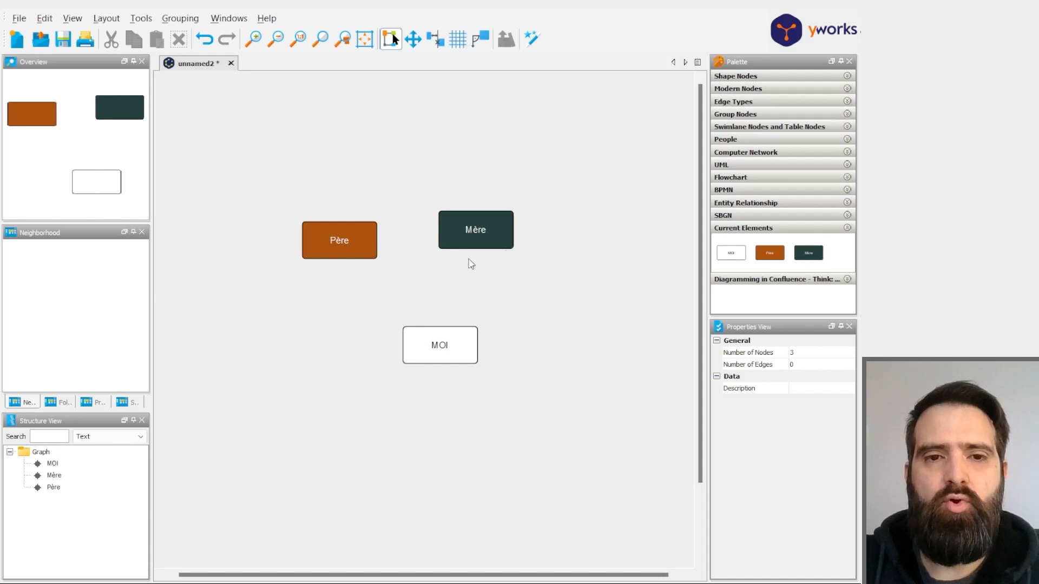
- Add a second line reading "1936 - 2005" below the text in the Père node's label
click(351, 244)
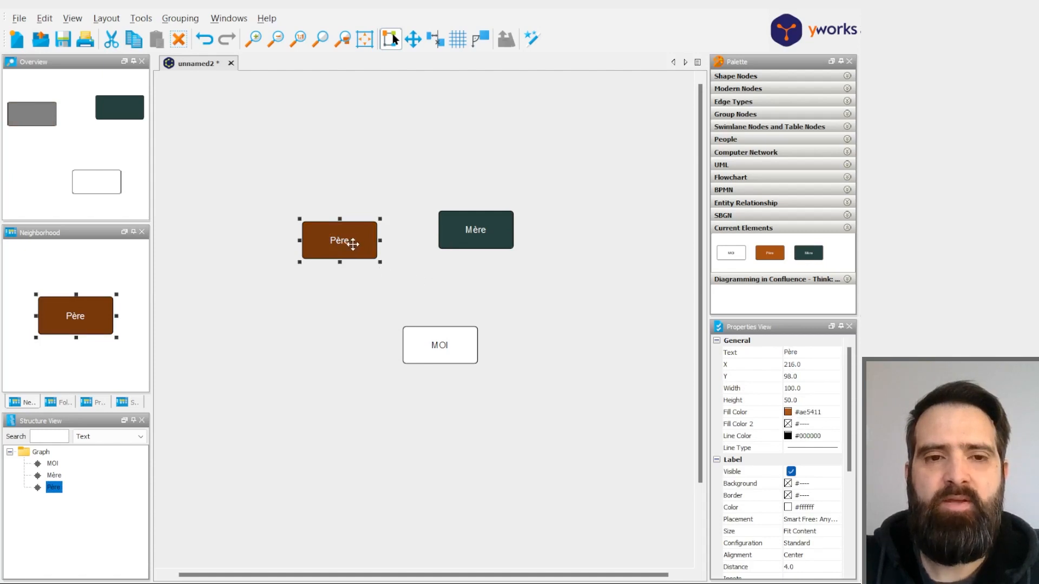
click(385, 192)
double_click(164, 186)
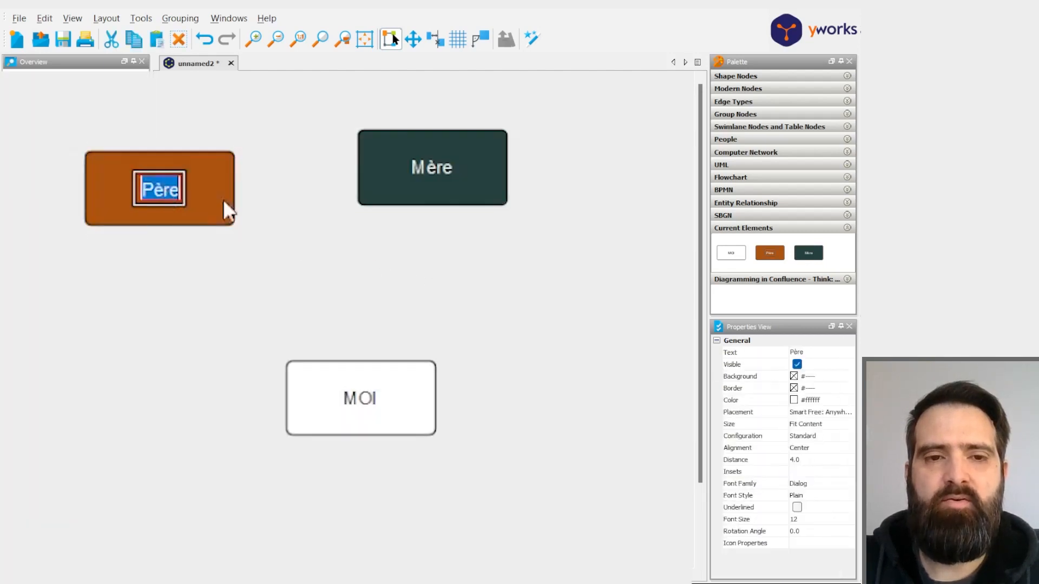
key(Right)
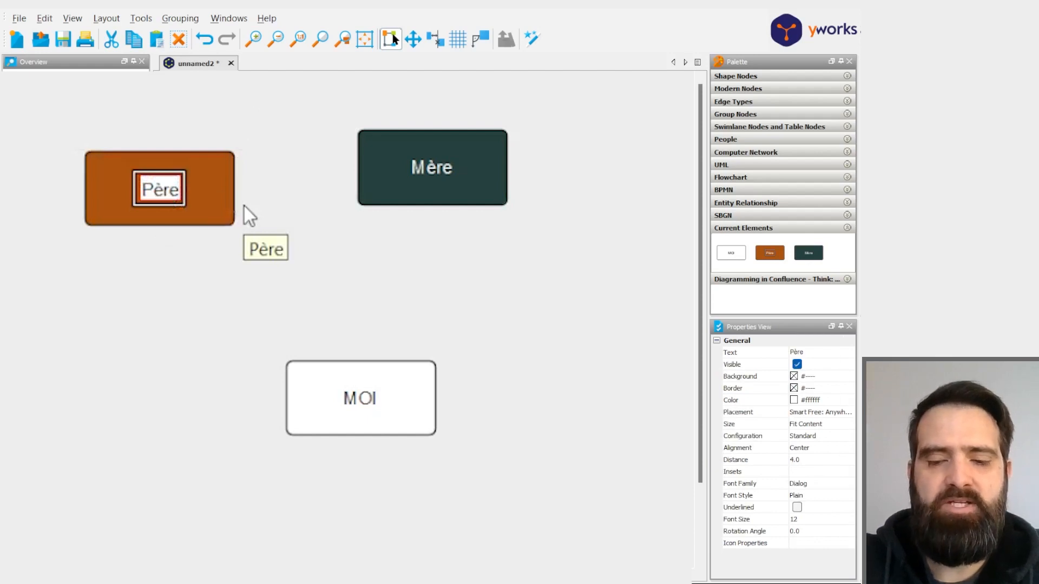
key(Return)
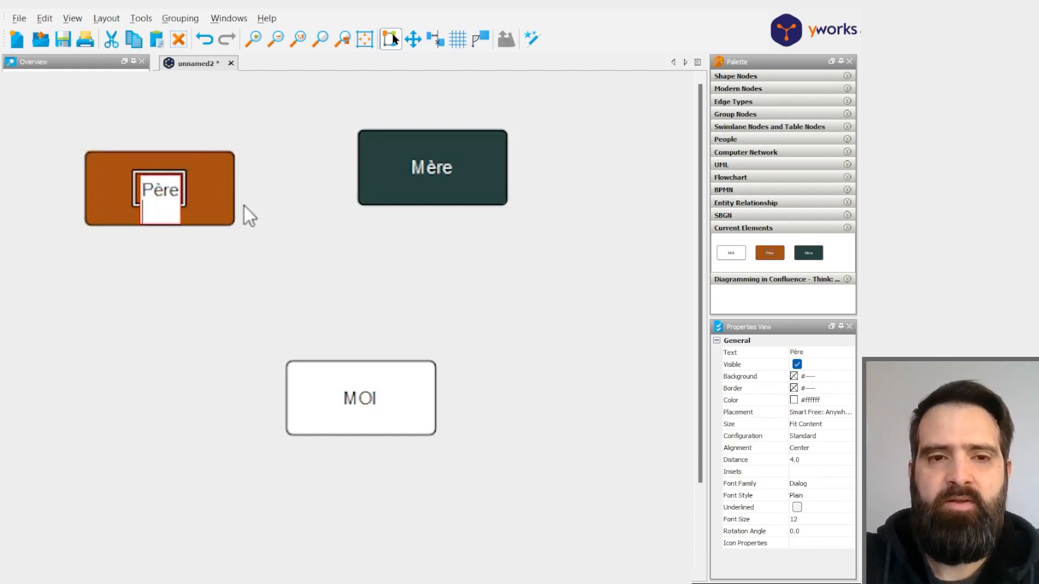
text(1936 - 2)
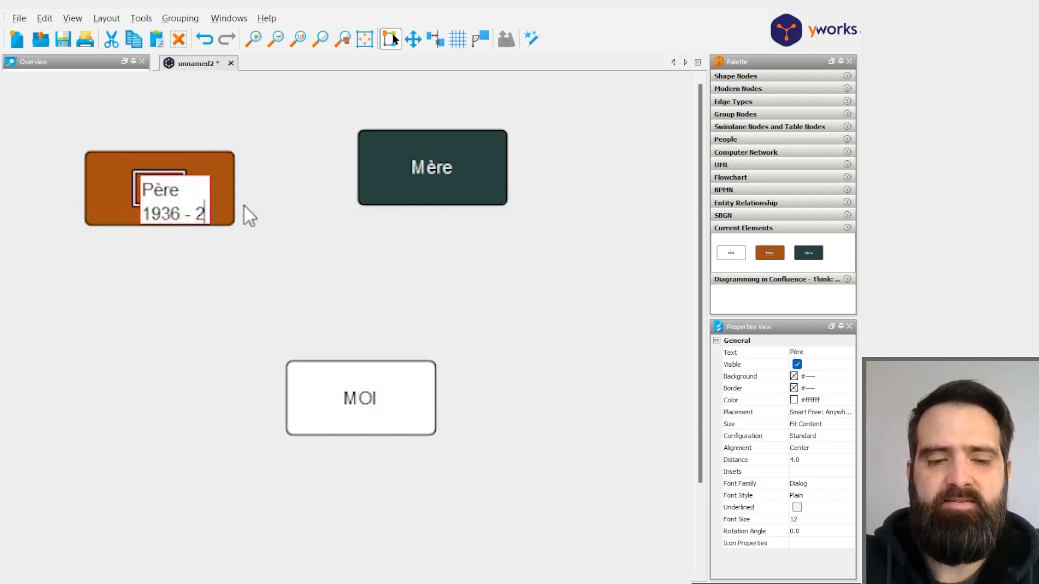
text(005)
click(395, 249)
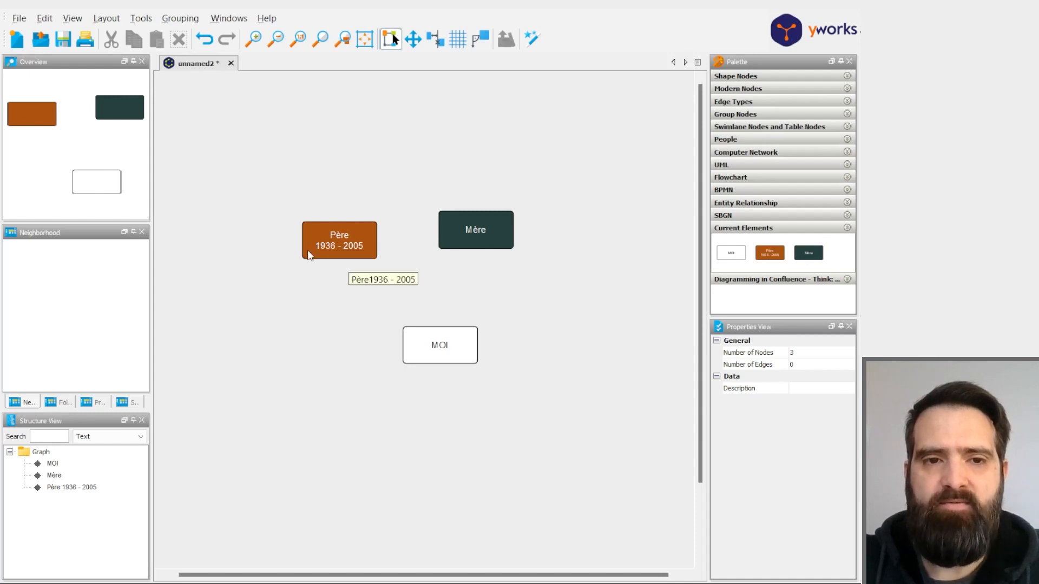
- Draw one arrow from the Père node to MOI and another from the Mère node to MOI
drag(310, 254, 419, 342)
drag(454, 243, 422, 342)
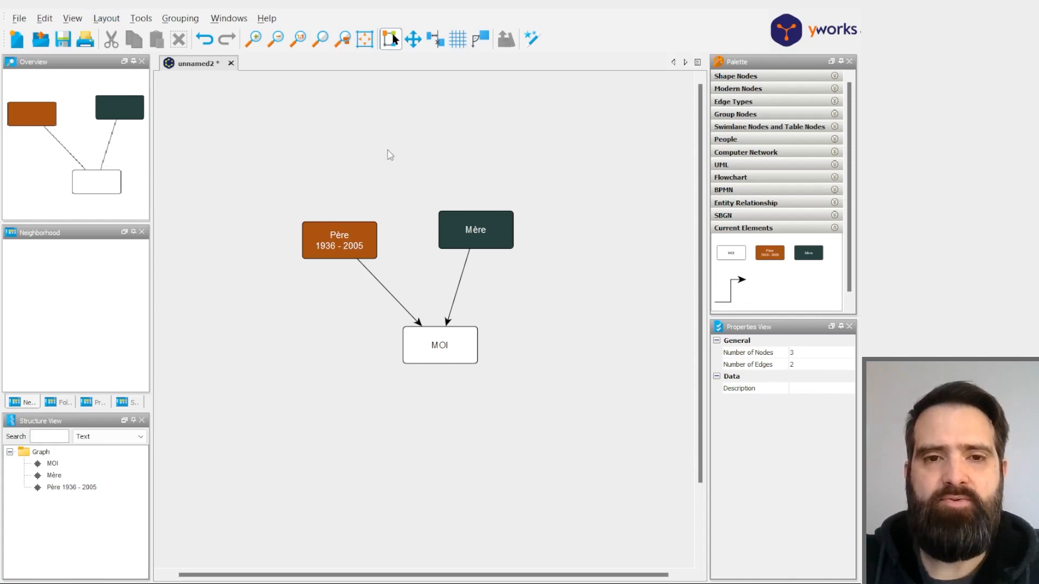
- Move the Mère node higher than Père and apply the Hierarchical layout with top-to-bottom orientation
drag(494, 228, 443, 191)
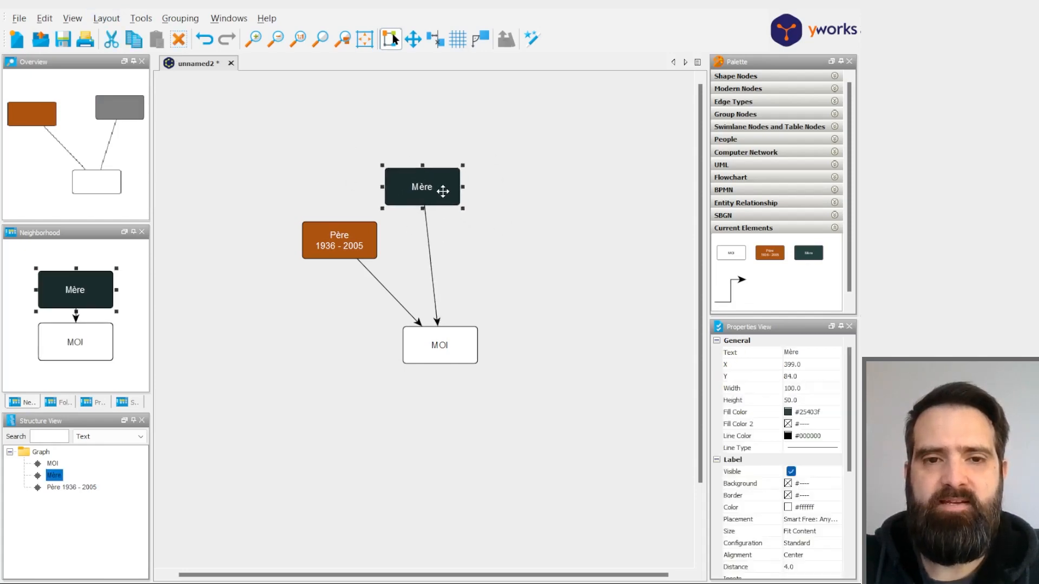
click(574, 246)
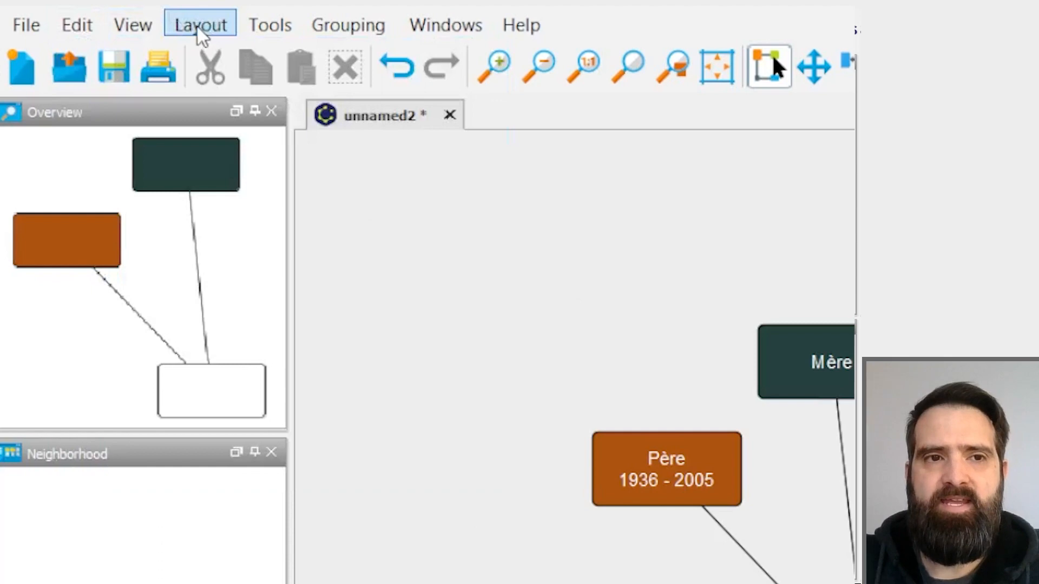
click(198, 28)
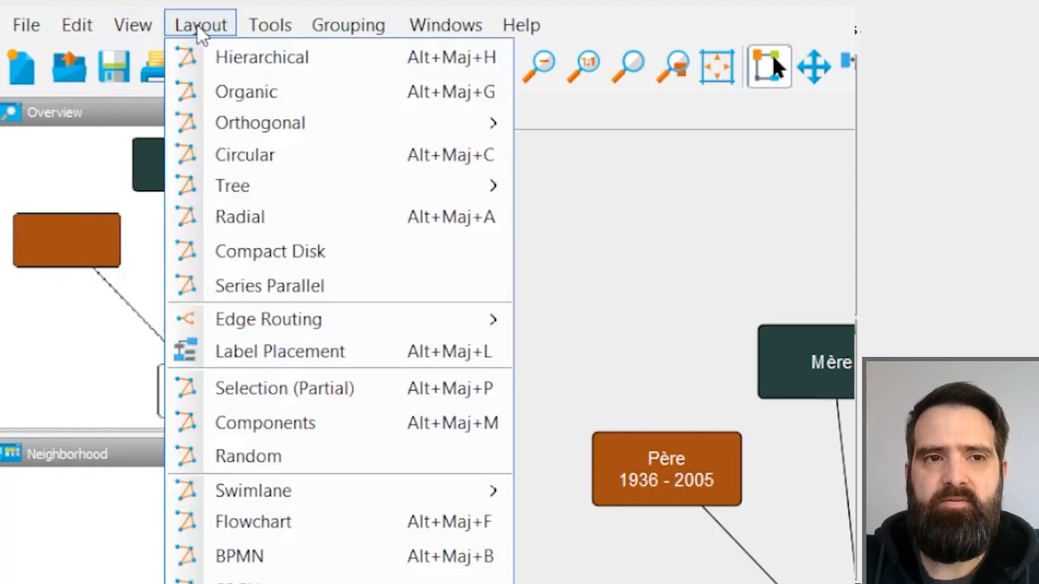
click(295, 66)
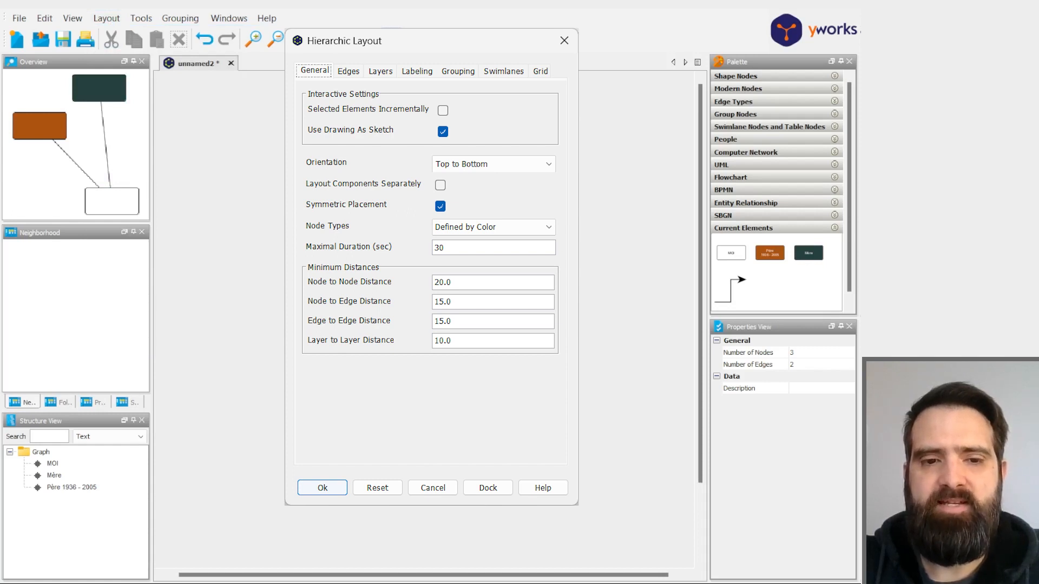
click(325, 487)
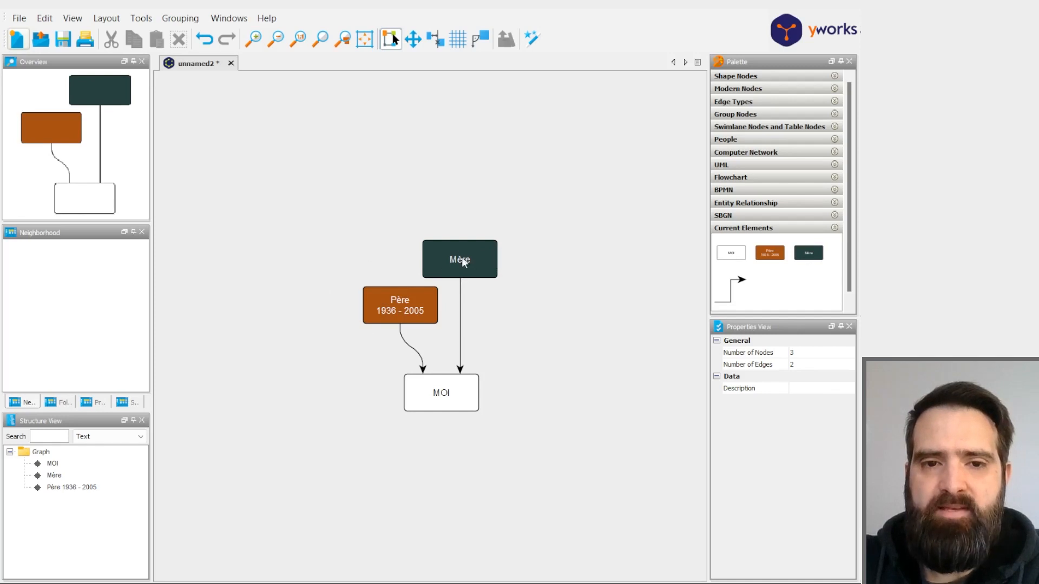
- Move the Mère node level with Père, just to its right, and reapply the Hierarchical layout
click(433, 253)
drag(436, 256, 475, 294)
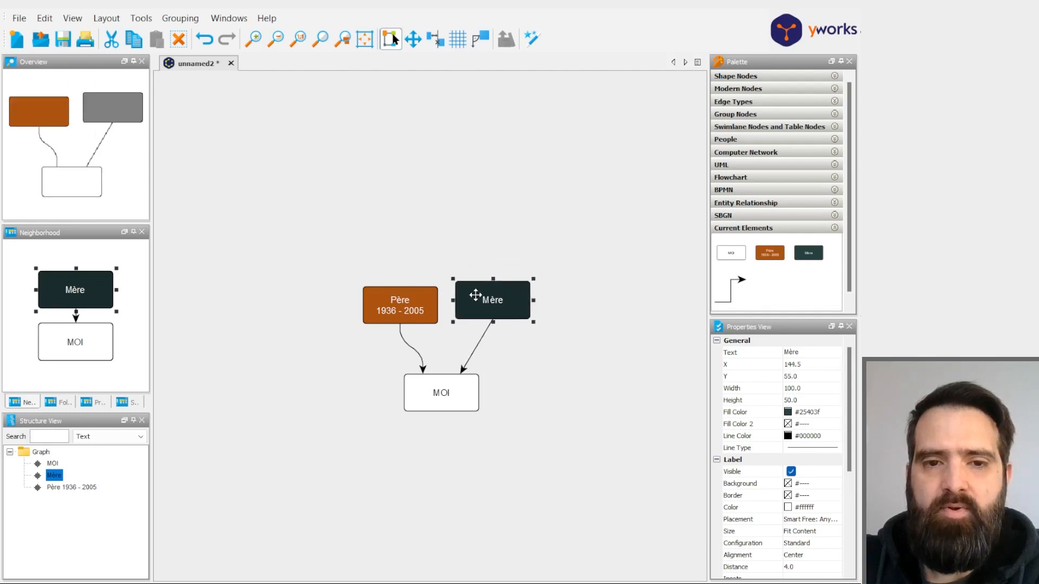
click(579, 338)
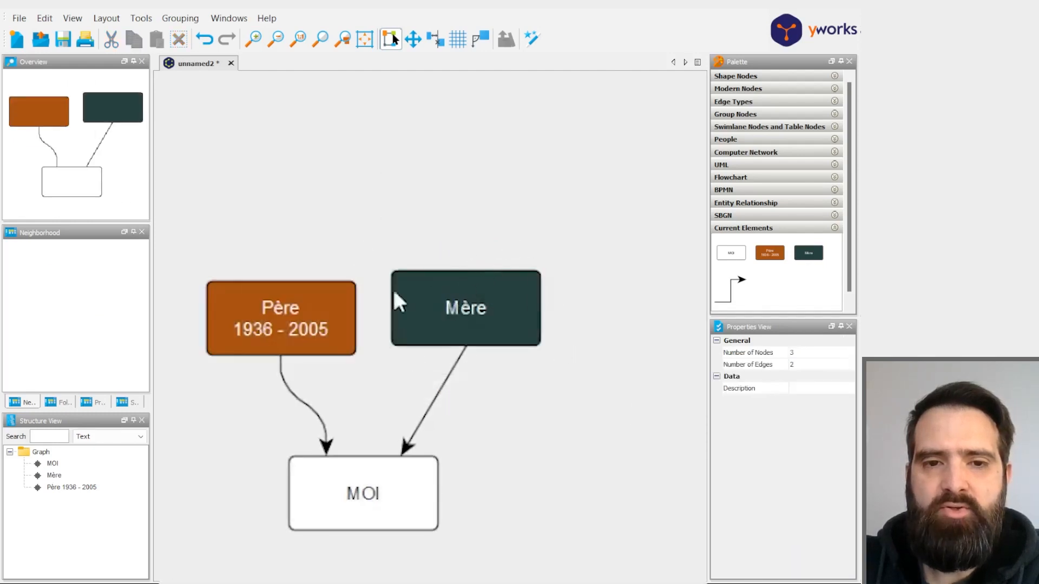
click(417, 293)
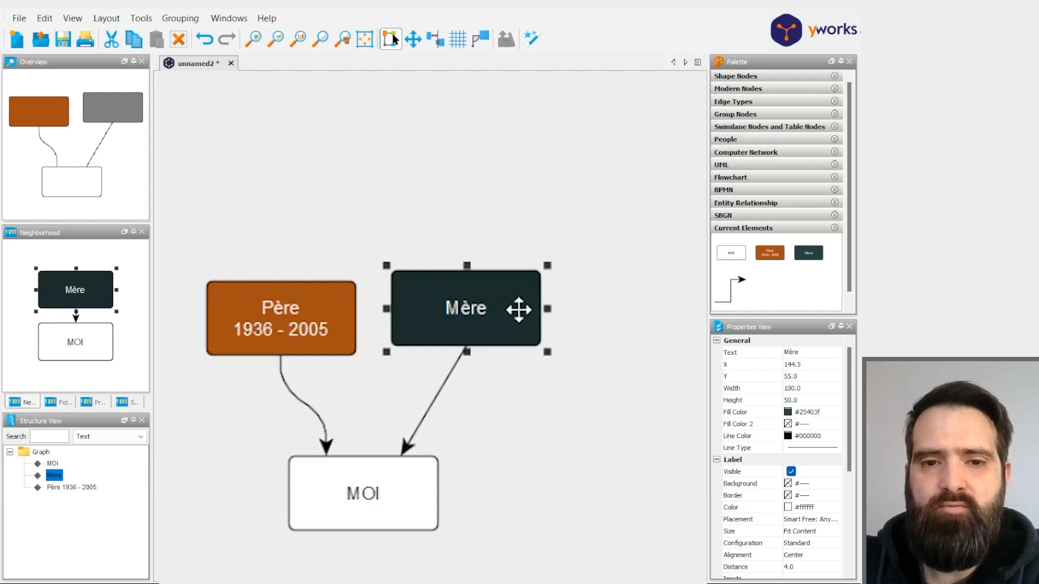
mouse_move(513, 308)
mouse_down()
mouse_move(531, 304)
mouse_move(493, 151)
mouse_move(554, 288)
mouse_move(505, 239)
mouse_move(531, 301)
mouse_move(499, 319)
mouse_up()
scroll(519, 290, down, 3)
click(106, 18)
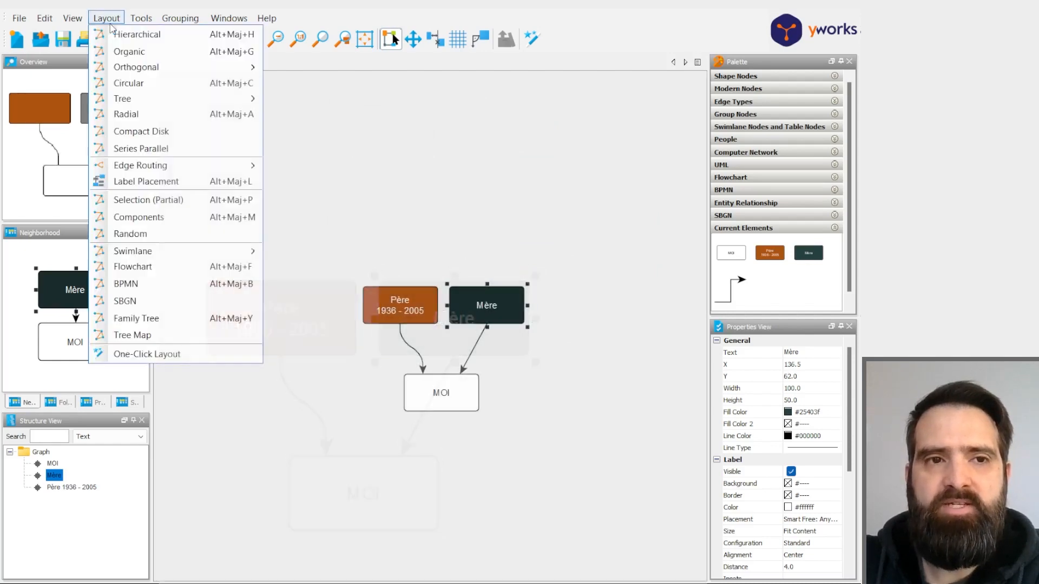
click(142, 34)
click(545, 445)
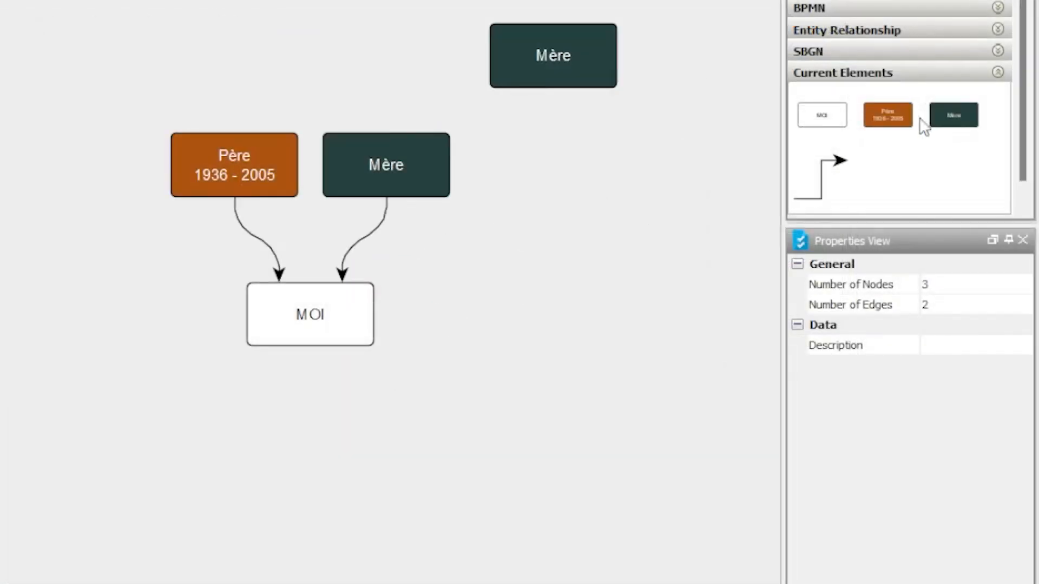
- Add two orange-brown Père copies above Père and two dark teal Mère copies above Mère from the current elements
drag(809, 253, 495, 226)
drag(770, 253, 321, 219)
drag(127, 57, 89, 68)
drag(887, 115, 226, 73)
- Label the two new orange-brown nodes "G-Père 1" and "G-Mère 1", from left to right
double_click(89, 48)
text(G-Père 1)
click(234, 63)
double_click(235, 63)
text(G-Mère 1)
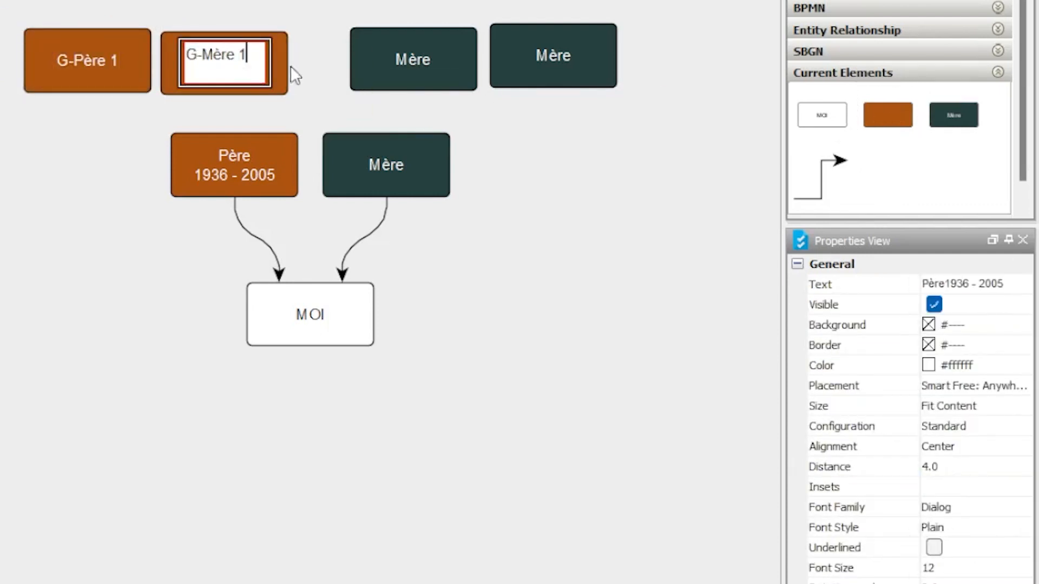
- Label the two new dark teal nodes "G-Père 2" and "G-Mère 2", from left to right
double_click(407, 57)
text(G-Père 2)
click(548, 54)
double_click(548, 55)
text(G-Mère 2)
click(552, 142)
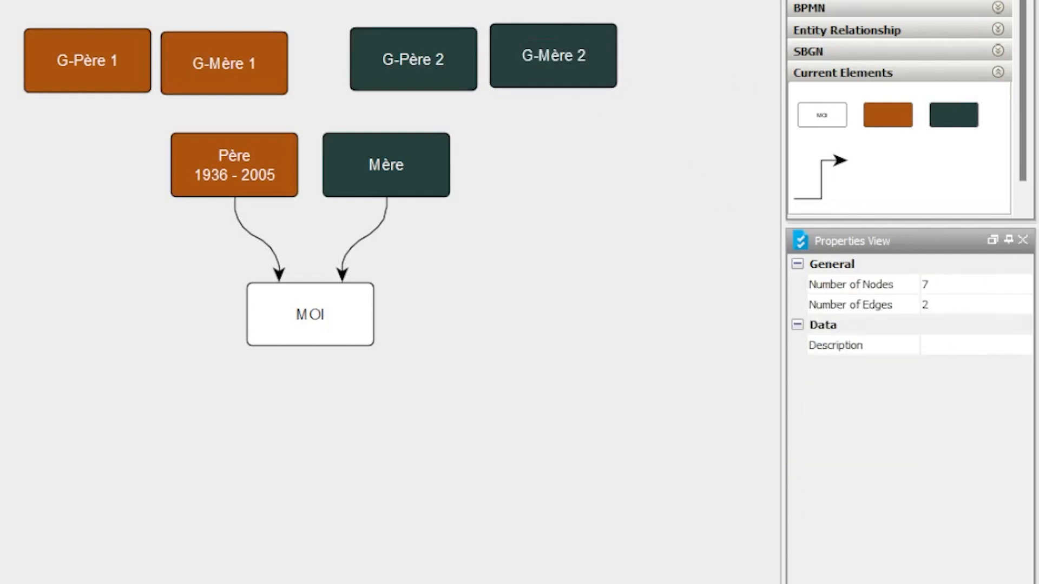
- Change the fill color of the G-Père 1 node to amber and of the G-Mère 1 node to dark red
click(102, 60)
double_click(969, 385)
text(#d47f00)
click(593, 294)
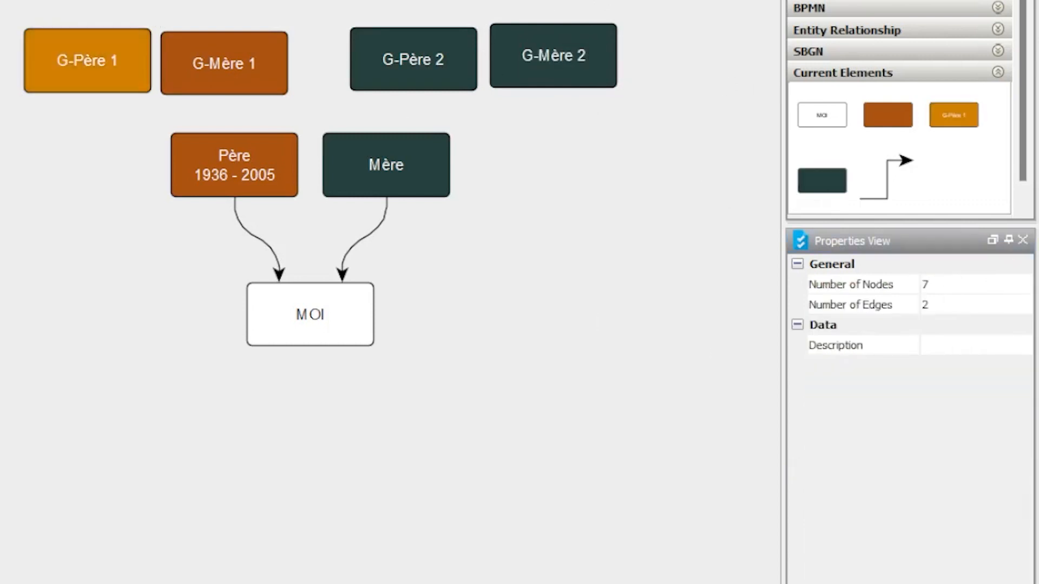
click(224, 63)
double_click(968, 387)
key(ctrl+v)
click(627, 303)
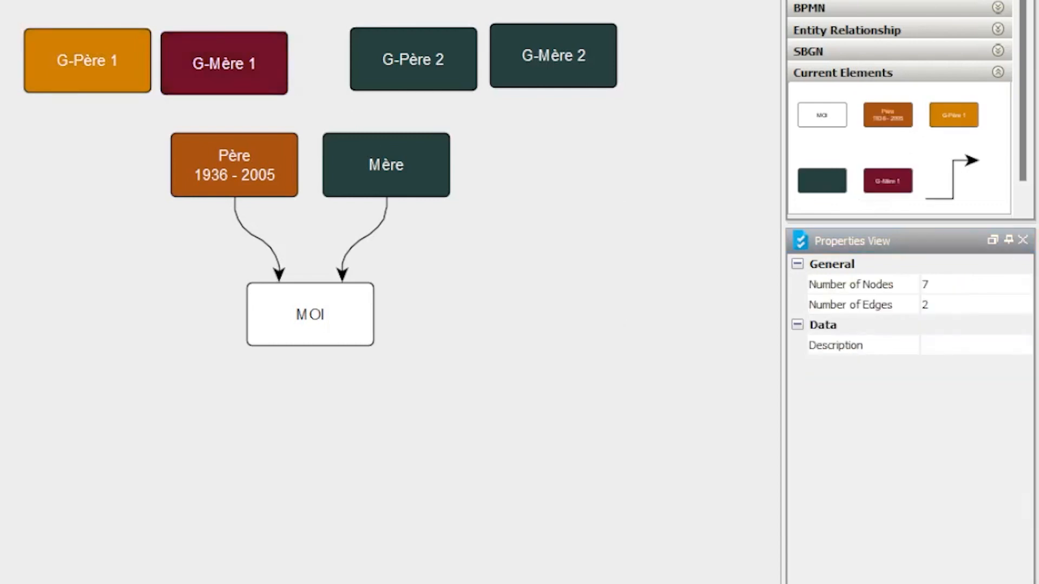
- Change the fill color of the G-Père 2 node to dark blue and of the G-Mère 2 node to green, #2a5828
click(413, 60)
double_click(839, 389)
key(ctrl+v)
click(563, 295)
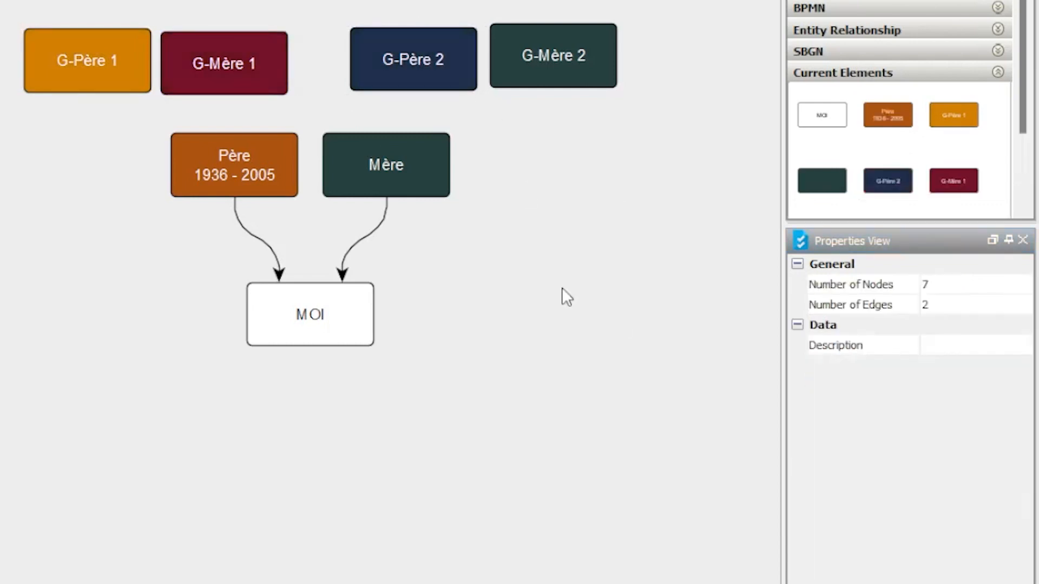
click(568, 64)
double_click(959, 386)
key(ctrl+v)
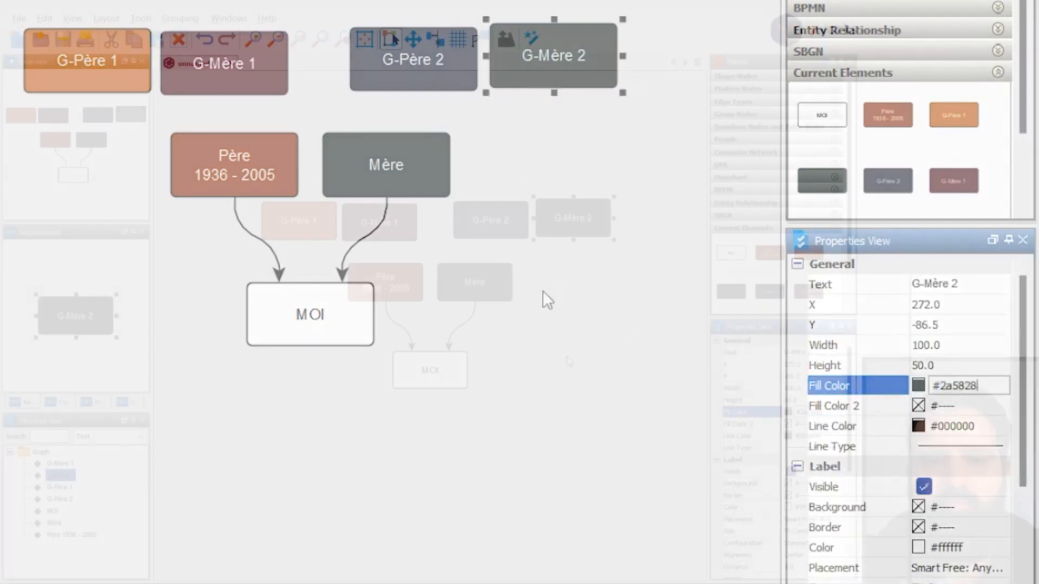
click(543, 293)
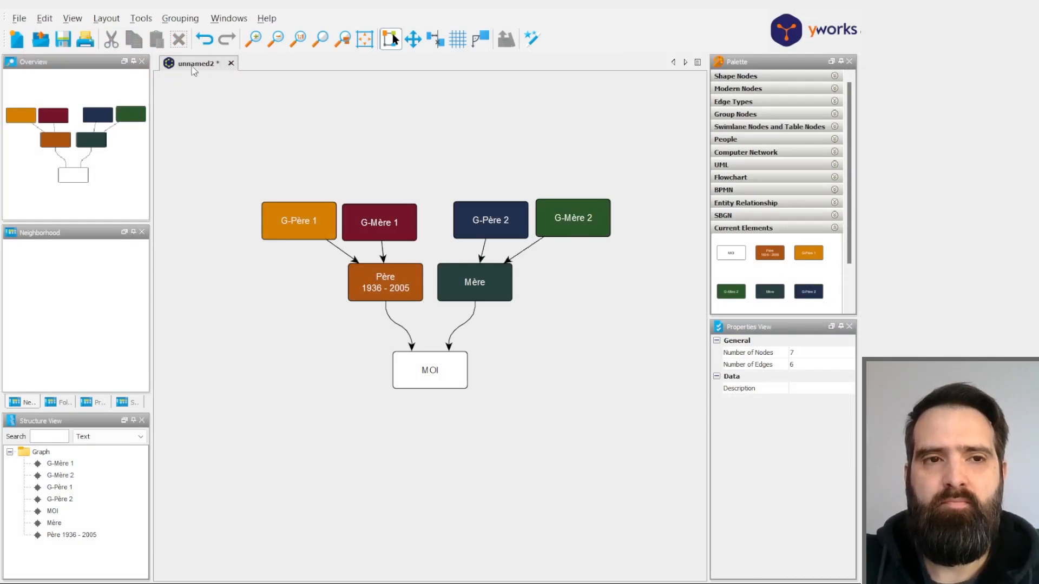
- Apply the Hierarchical layout to arrange the grandparents in a row above the parents and MOI
click(106, 17)
click(138, 34)
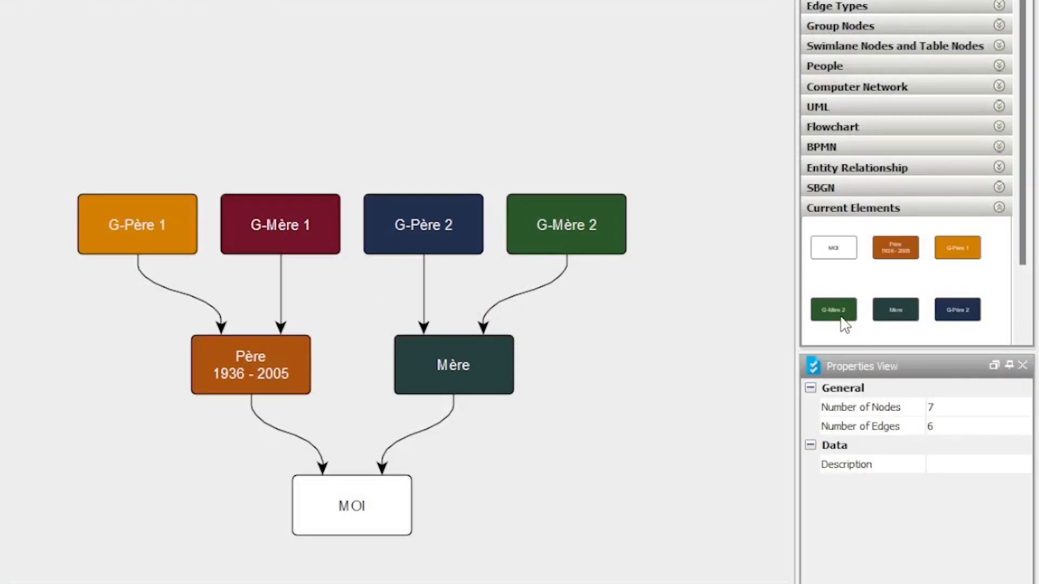
- Add a green node copy above and left of G-Père 1 and label it "Ar-G-Père 1"
drag(840, 317, 79, 96)
double_click(91, 98)
text(G-Père 1)
click(50, 97)
text(Ar-)
click(53, 174)
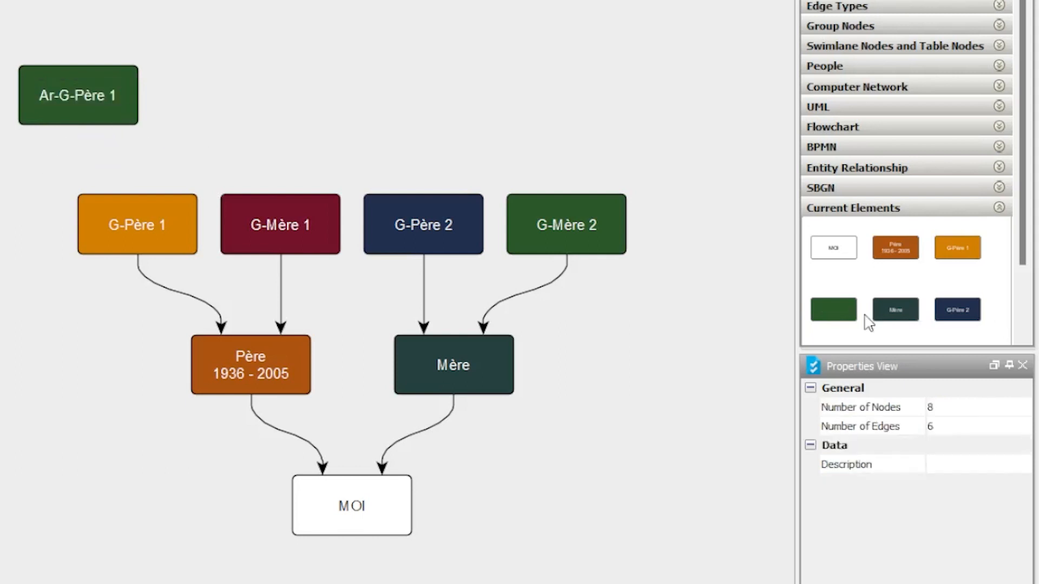
- Add a dark teal node copy to the right of Ar-G-Père 1 and label it "Ar-G-Mère 1"
drag(895, 319, 244, 90)
double_click(248, 97)
text(Ar-G-Mère 1)
click(557, 121)
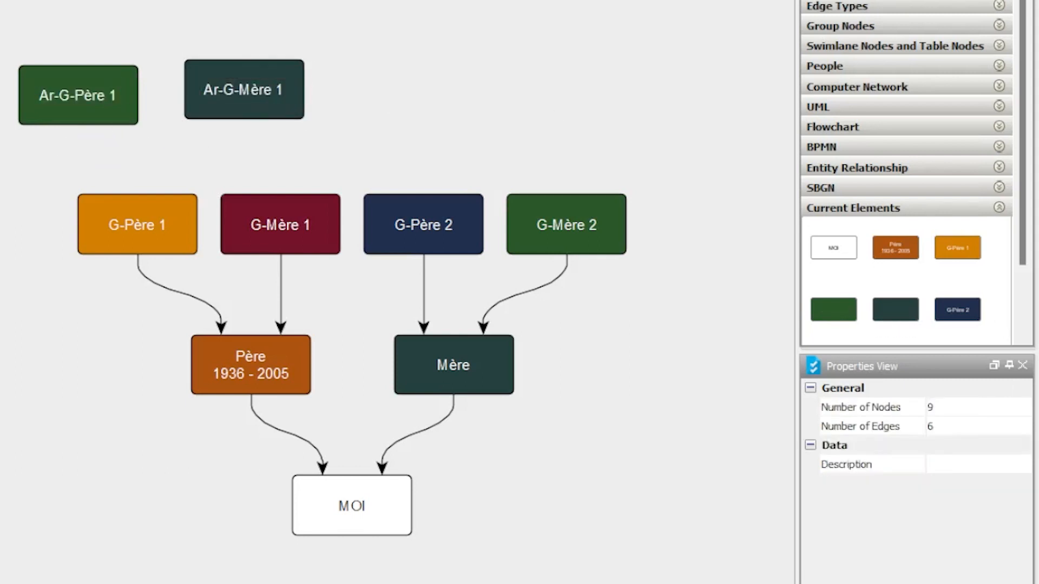
- Open the fill color of the Ar-G-Père 1 node for editing
click(95, 116)
click(1013, 502)
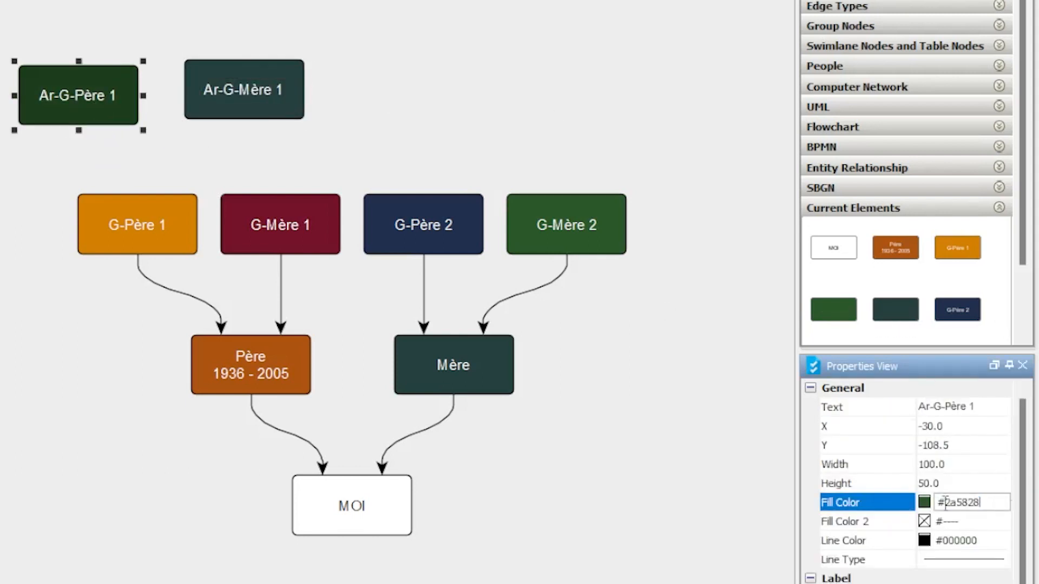
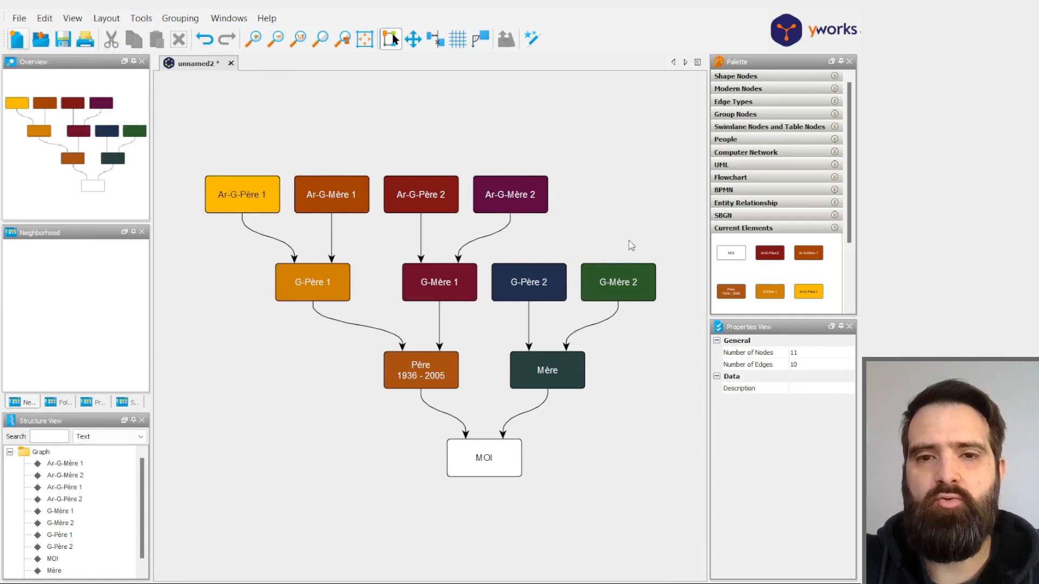
- Shift the row of four great-grandparent nodes, Ar-G-Père 1 to Ar-G-Mère 2, to the left to free space
drag(169, 153, 557, 241)
drag(533, 206, 421, 206)
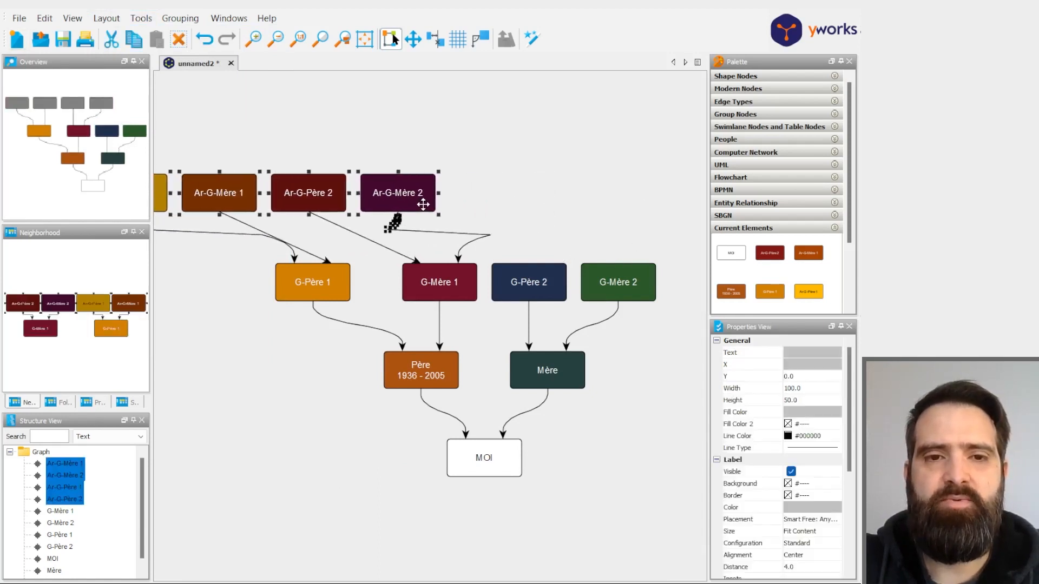
click(529, 184)
drag(457, 575, 405, 573)
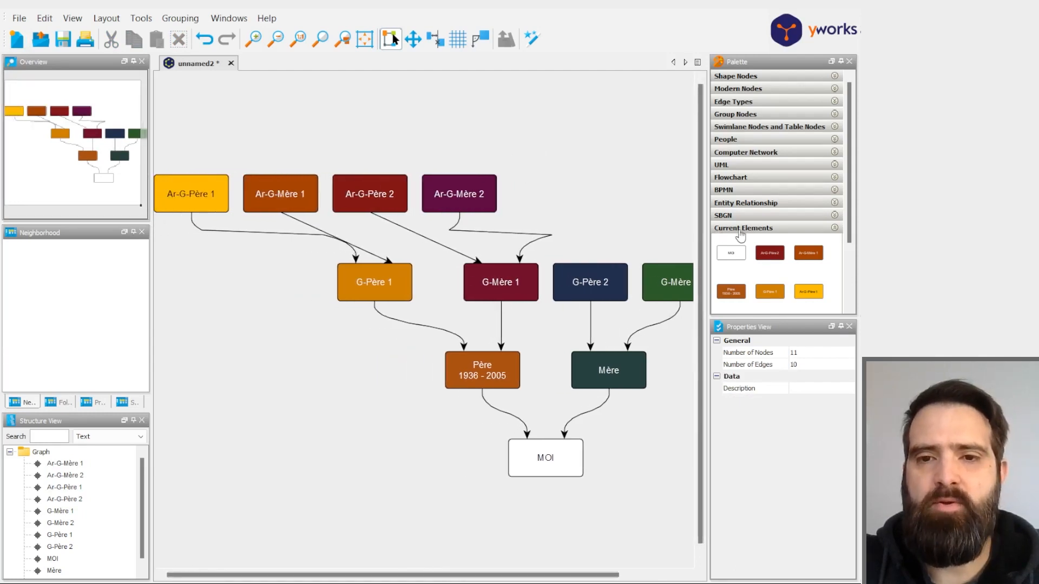
- Duplicate the four great-grandparent nodes and place the copies in a row above the originals
drag(515, 219, 156, 155)
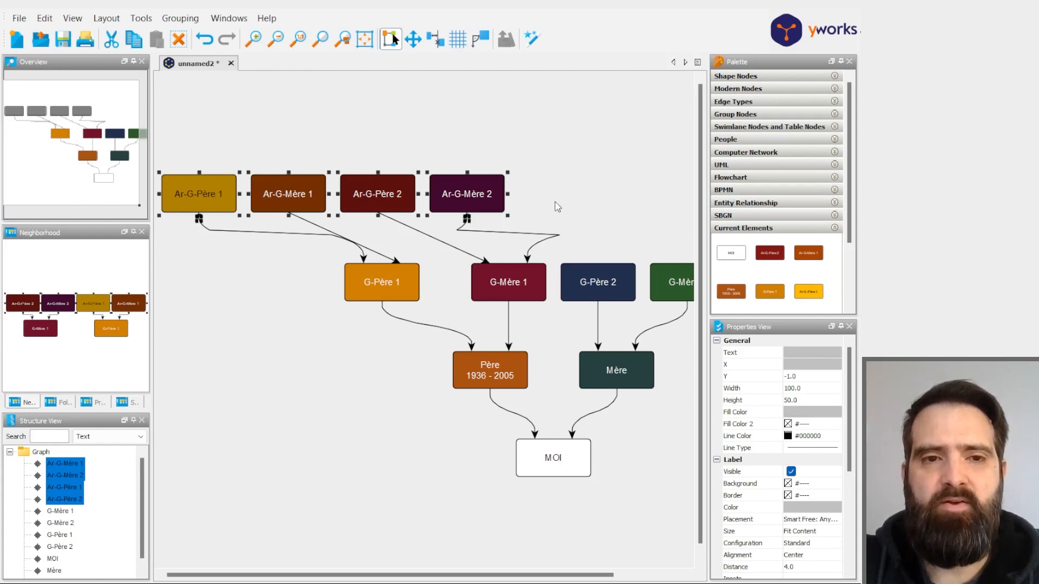
key(ctrl+c)
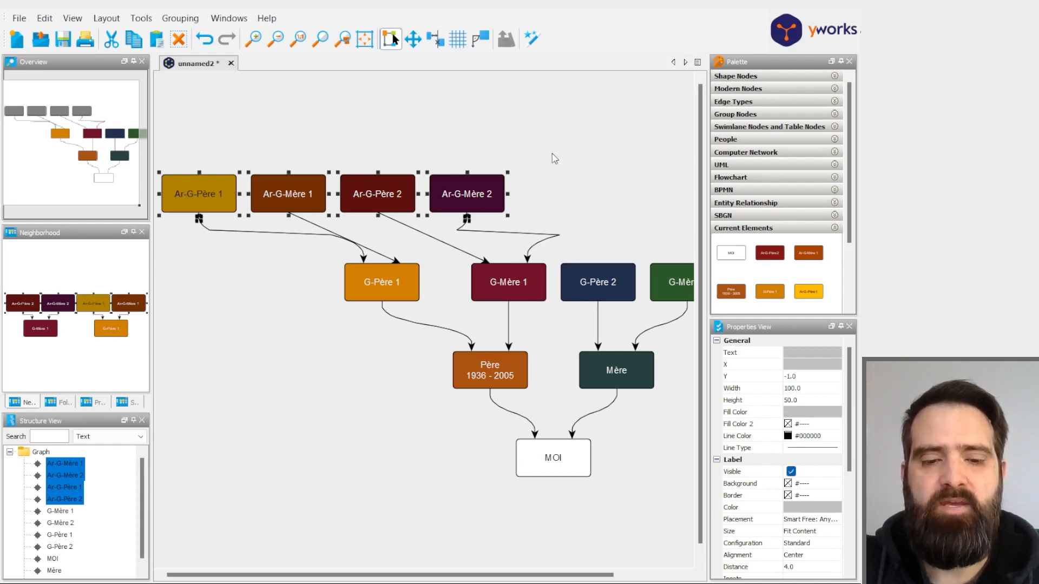
key(ctrl+v)
drag(504, 212, 550, 142)
click(424, 166)
drag(212, 108, 595, 145)
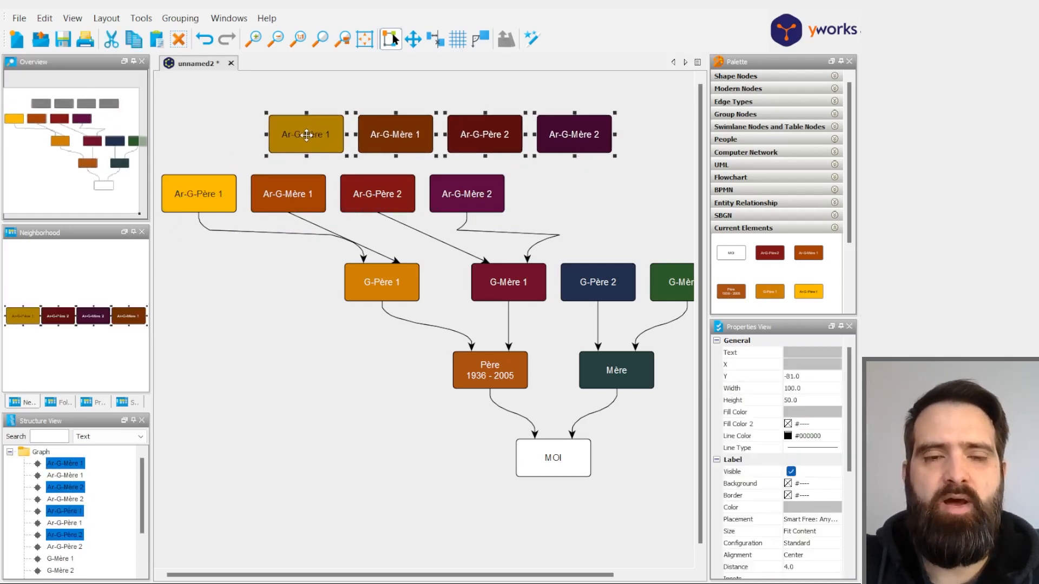
click(523, 173)
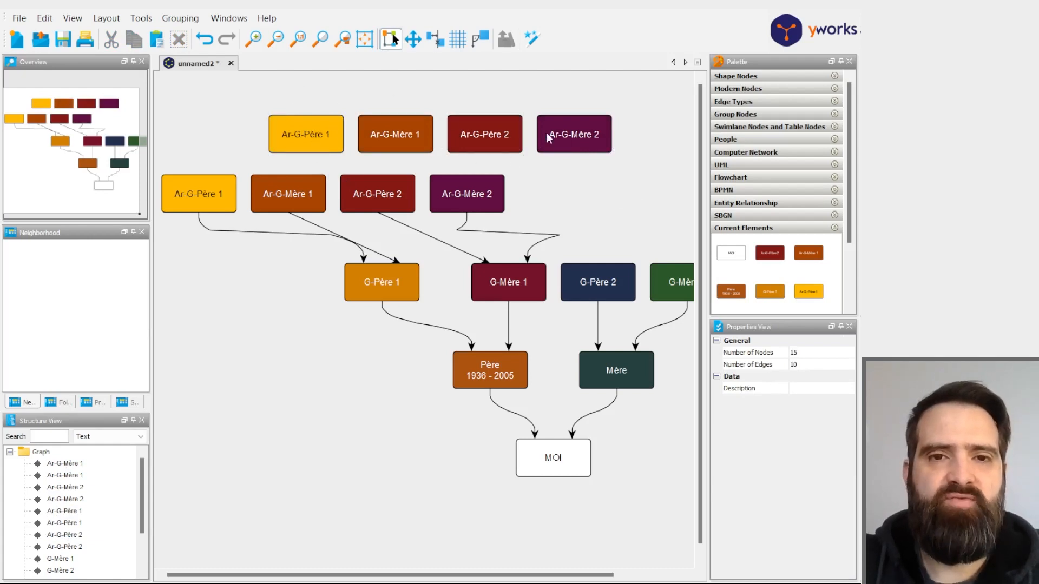
- Relabel the four copied nodes Ar-G-Père 3, Ar-G-Mère 3, Ar-G-Père 4 and Ar-G-Mère 4
double_click(329, 136)
double_click(329, 136)
text(3)
double_click(415, 136)
double_click(415, 136)
text(3)
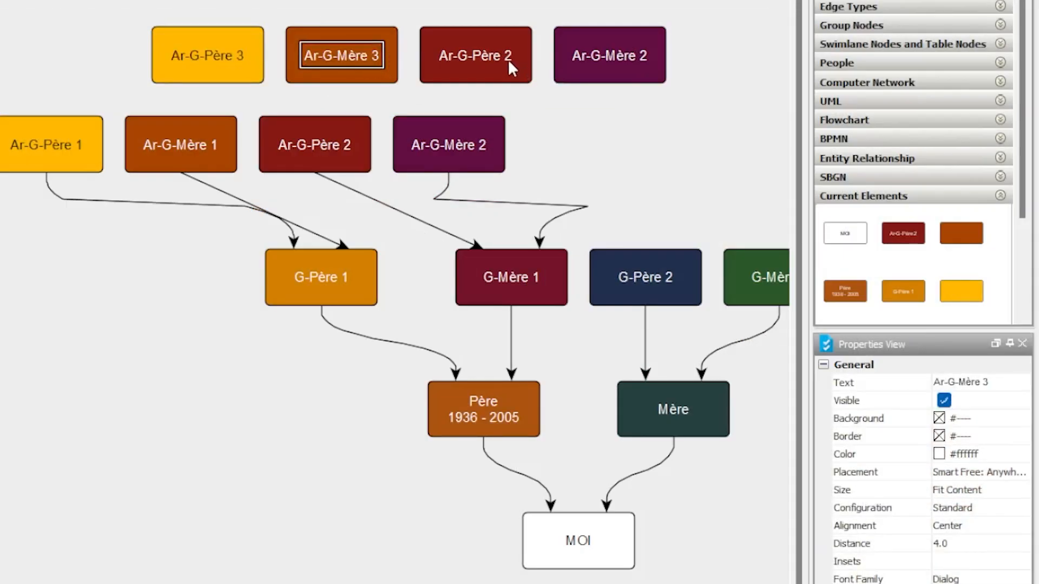
double_click(510, 60)
text(4)
double_click(644, 56)
text(4)
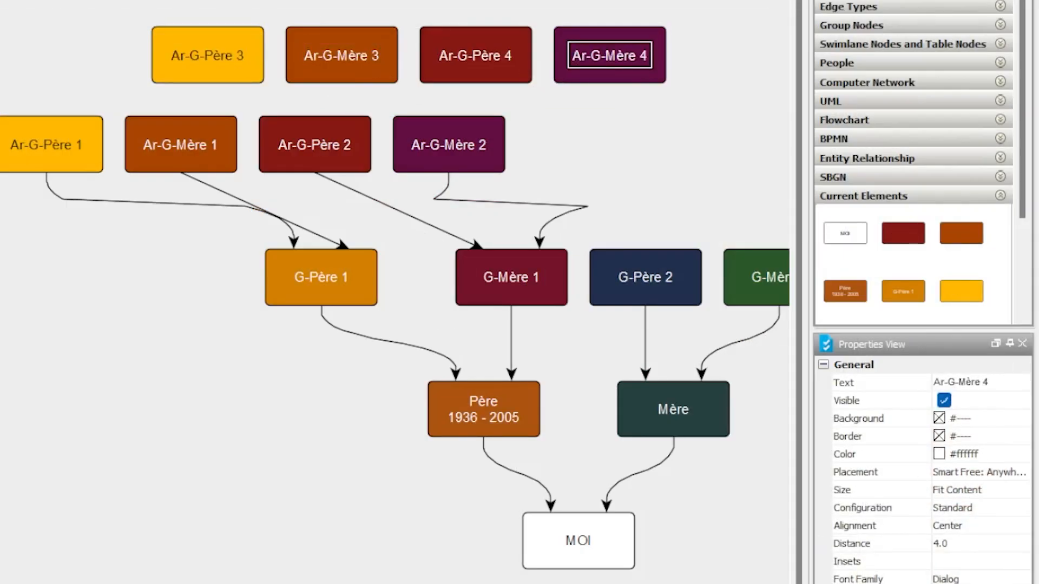
- Set the fill color of Ar-G-Père 3 to dark purple #3f314f and that of Ar-G-Mère 3 to dark blue
click(216, 64)
double_click(969, 472)
key(ctrl+v)
click(638, 211)
click(360, 74)
double_click(965, 472)
key(ctrl+v)
click(638, 211)
- Set the fill color of Ar-G-Père 4 to dark teal and that of Ar-G-Mère 4 to green
click(476, 70)
double_click(966, 471)
key(ctrl+v)
click(638, 211)
click(612, 70)
double_click(966, 472)
key(ctrl+v)
click(677, 135)
- Connect Ar-G-Mère 4 and Ar-G-Père 4 to G-Mère 2, and Ar-G-Mère 3 and Ar-G-Père 3 to G-Père 2
drag(610, 55, 757, 277)
drag(475, 55, 757, 277)
drag(342, 54, 646, 277)
drag(208, 55, 646, 277)
- Set the label text color of the Ar-G-Père 3 node to white #ffffff
click(208, 55)
double_click(965, 472)
click(637, 162)
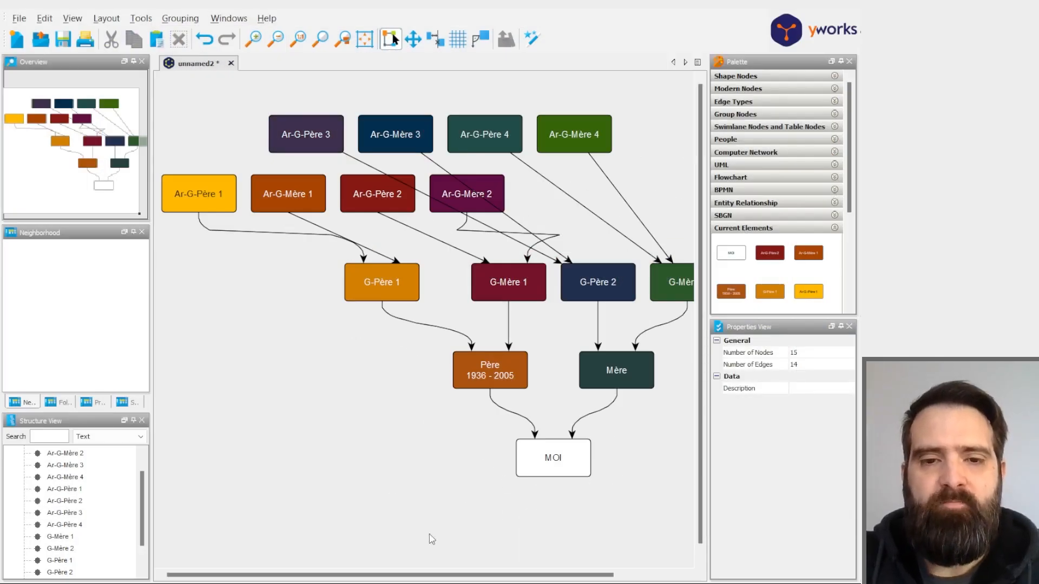
- Move the nodes Ar-G-Père 3 to Ar-G-Mère 4 to the right of Ar-G-Mère 2, aligned with the other great-grandparents
mouse_move(432, 575)
mouse_down()
mouse_move(487, 575)
mouse_move(432, 575)
mouse_up()
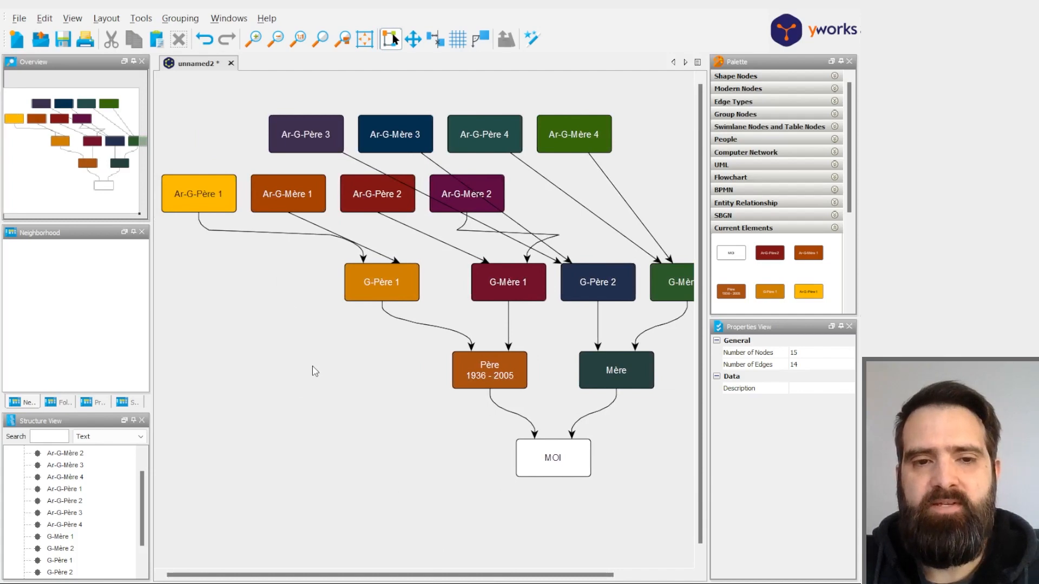
scroll(357, 427, down, 1)
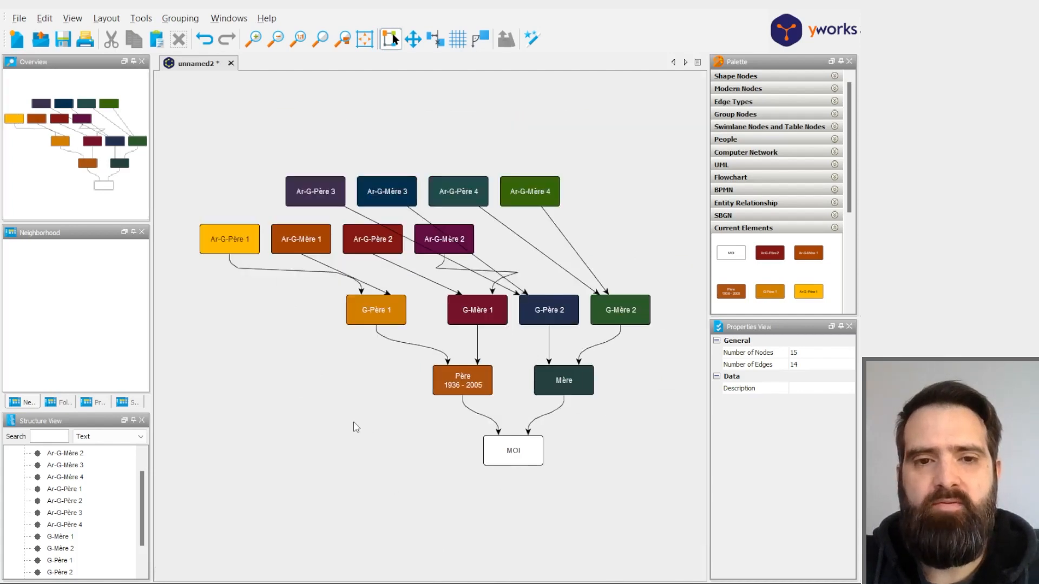
scroll(351, 446, down, 1)
scroll(352, 452, up, 2)
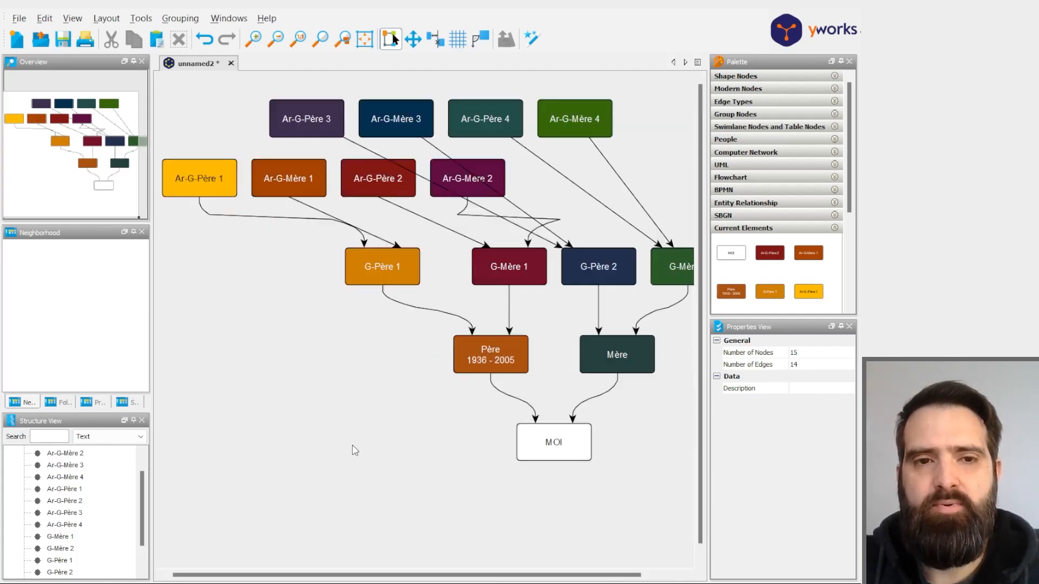
scroll(355, 450, down, 2)
drag(263, 208, 655, 282)
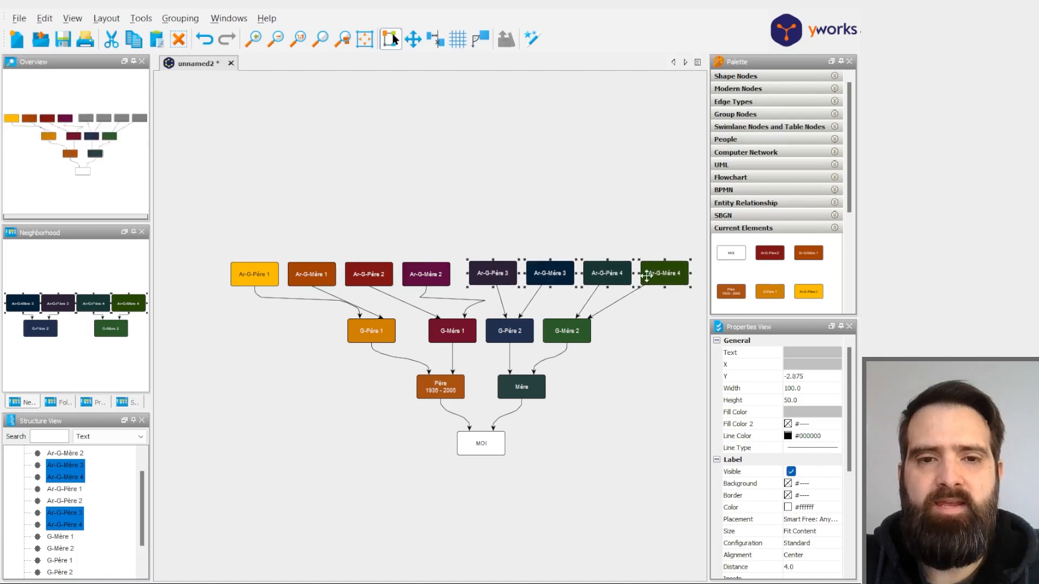
- Apply the Hierarchical layout to arrange the complete family tree
click(107, 18)
click(132, 36)
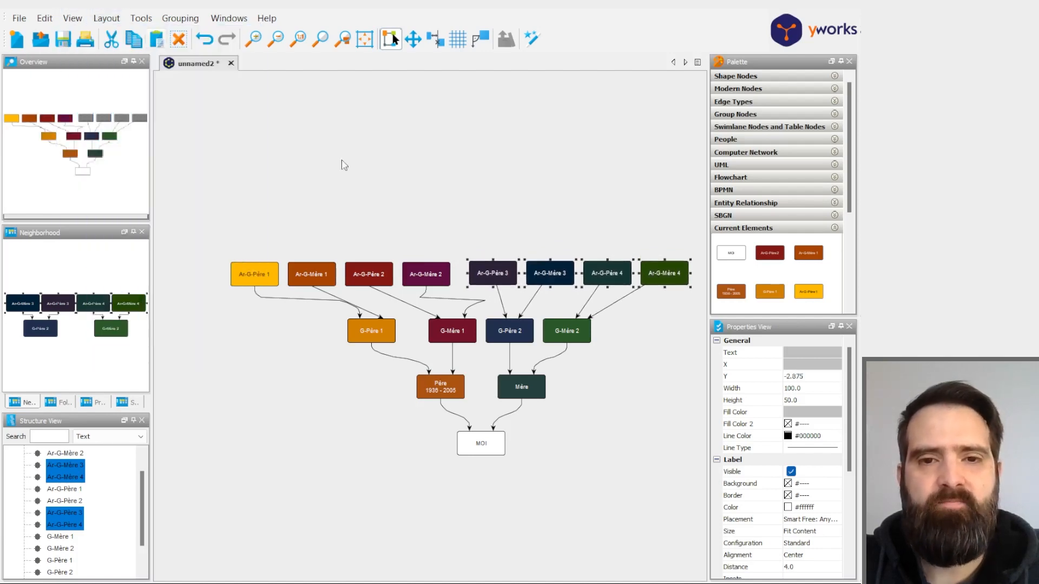
click(345, 483)
click(611, 461)
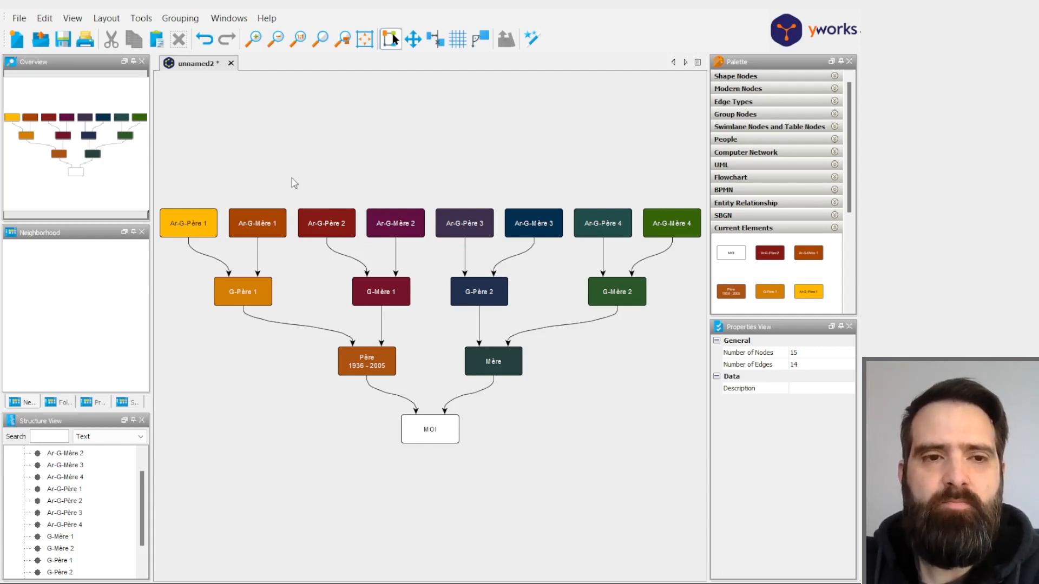
- Try a thick border line type on all nodes of the tree and undo it
drag(159, 197, 703, 458)
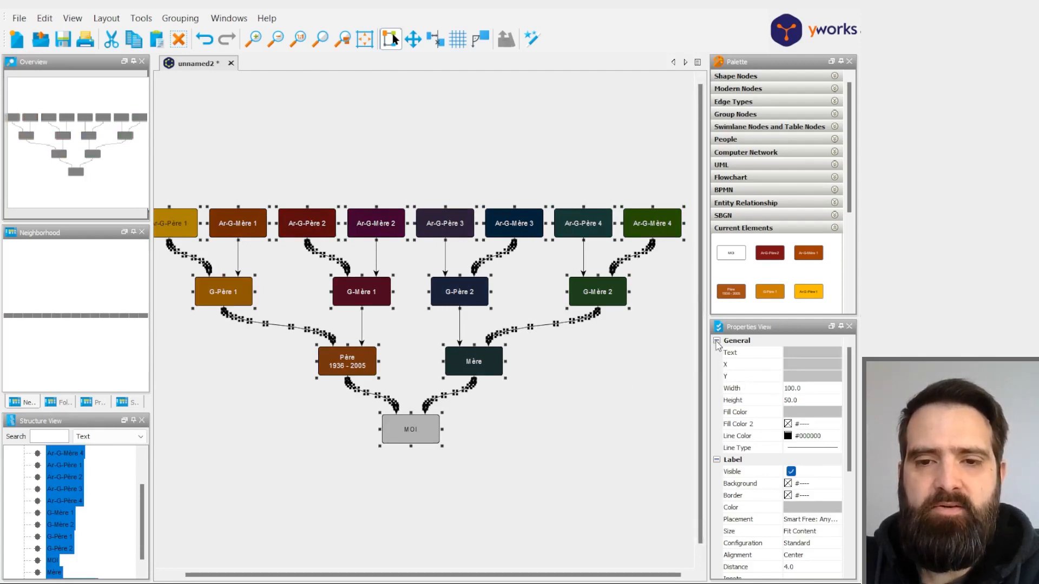
click(745, 447)
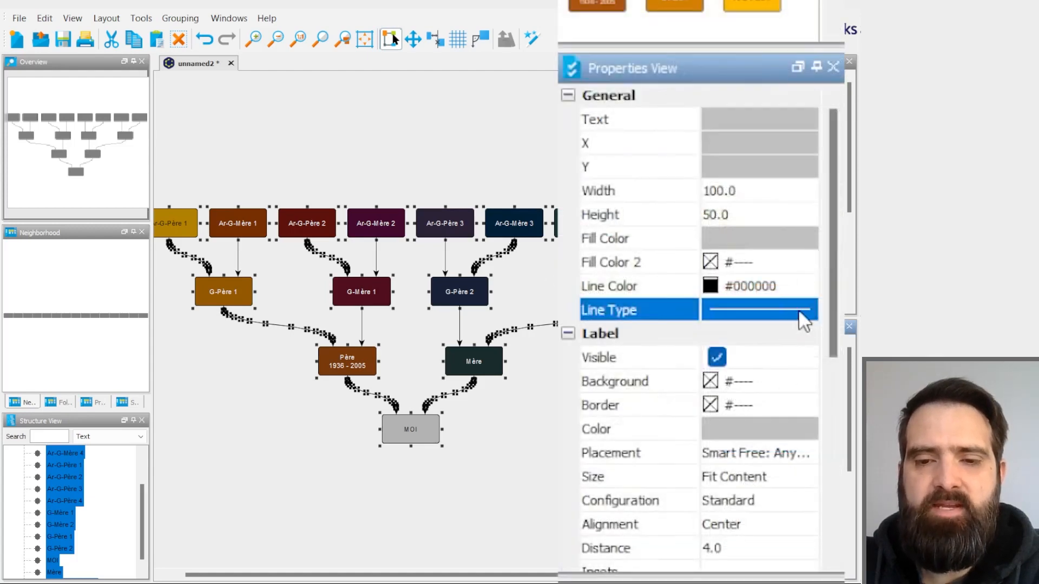
click(799, 313)
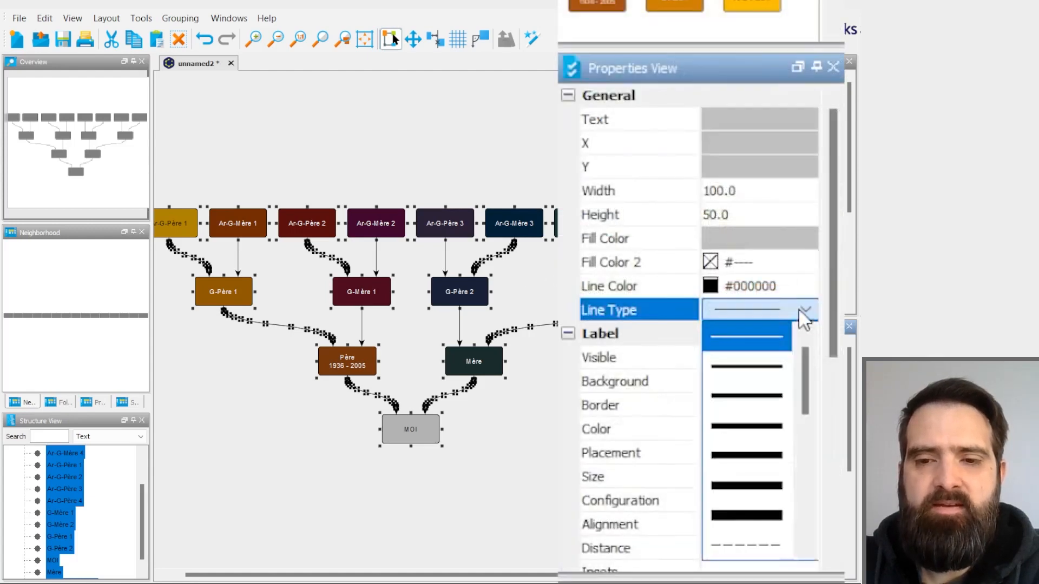
click(744, 465)
click(565, 408)
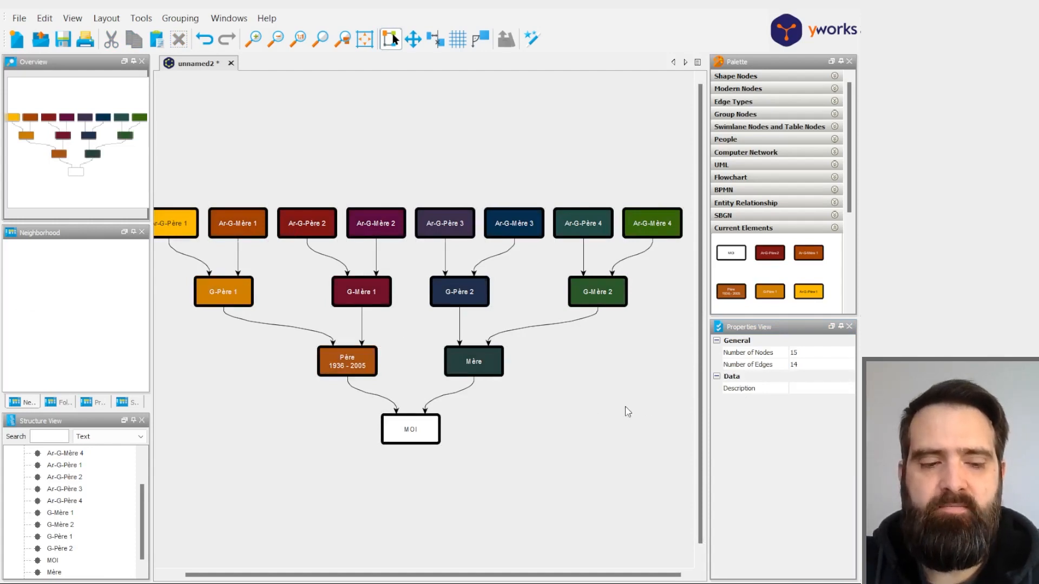
key(ctrl+a)
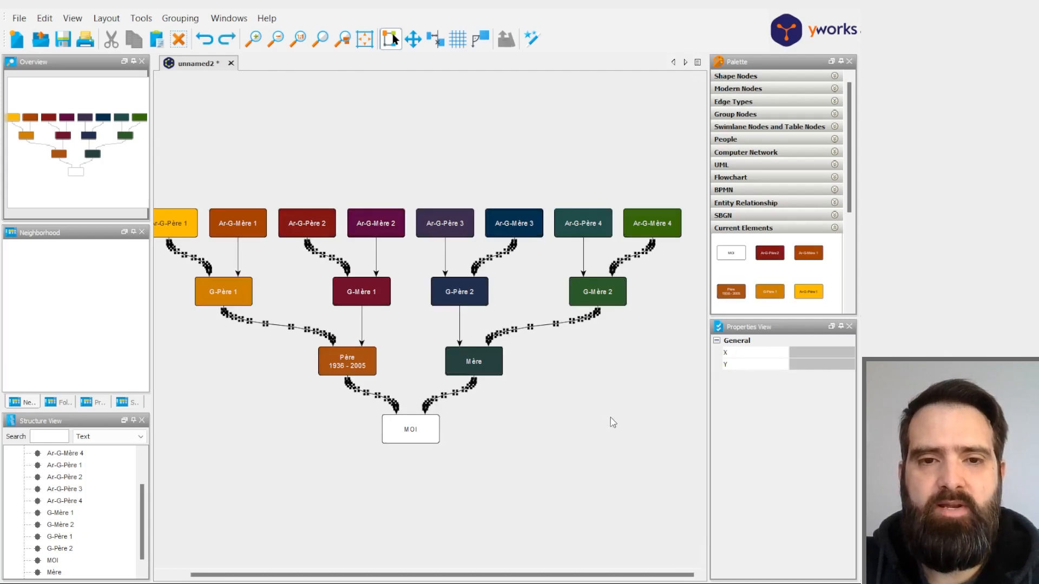
click(622, 422)
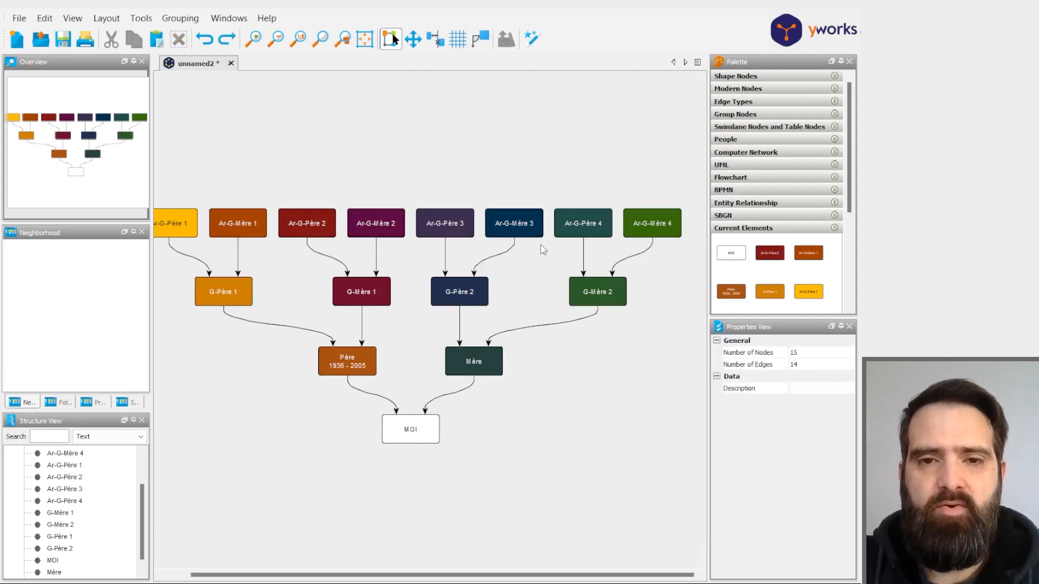
- Examine the general and label properties offered for all nodes together, for Ar-G-Père 3 alone and for a group of nodes
drag(688, 190, 164, 457)
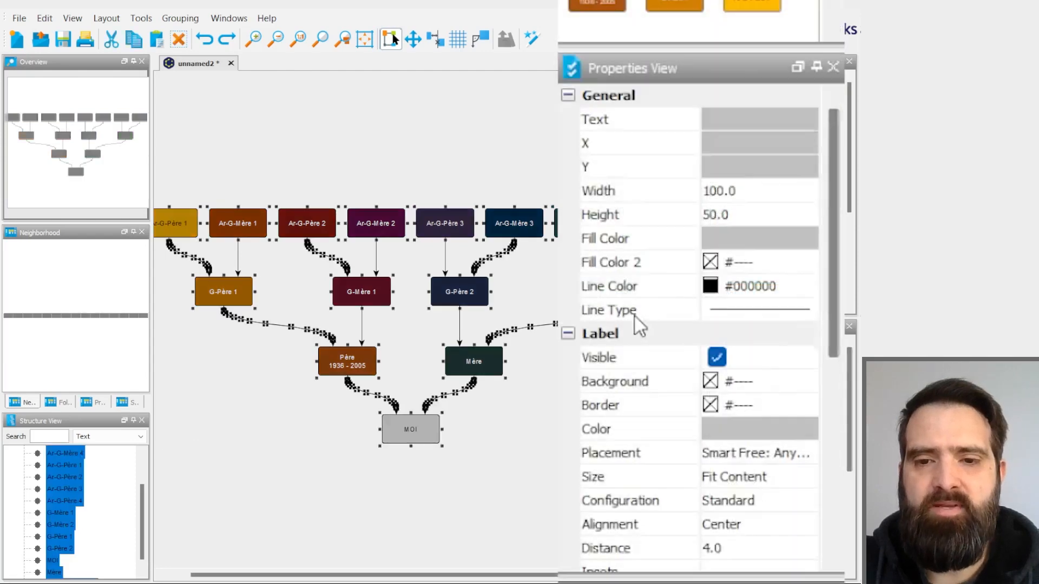
click(491, 177)
click(463, 215)
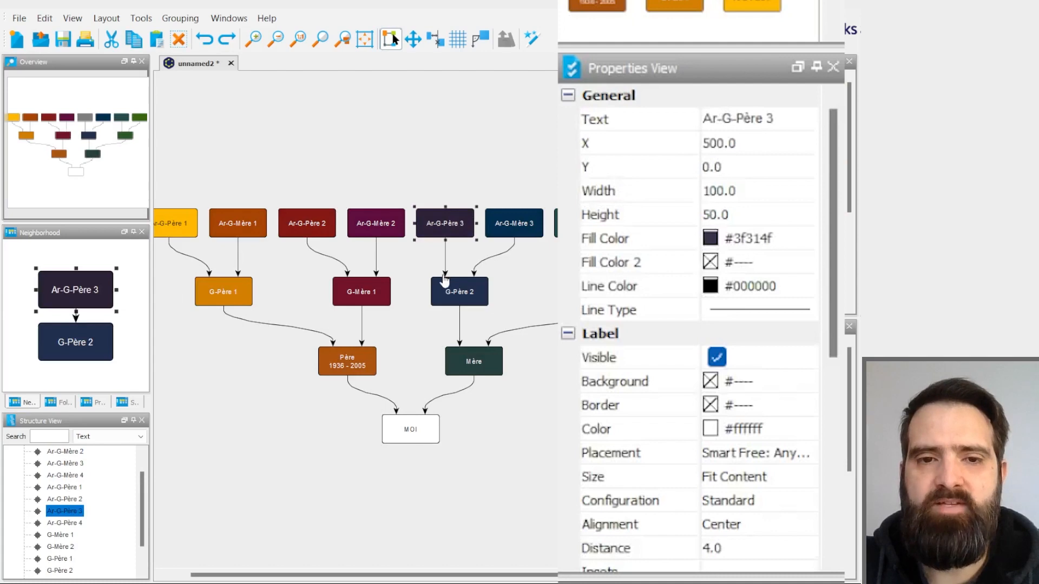
click(444, 276)
click(538, 275)
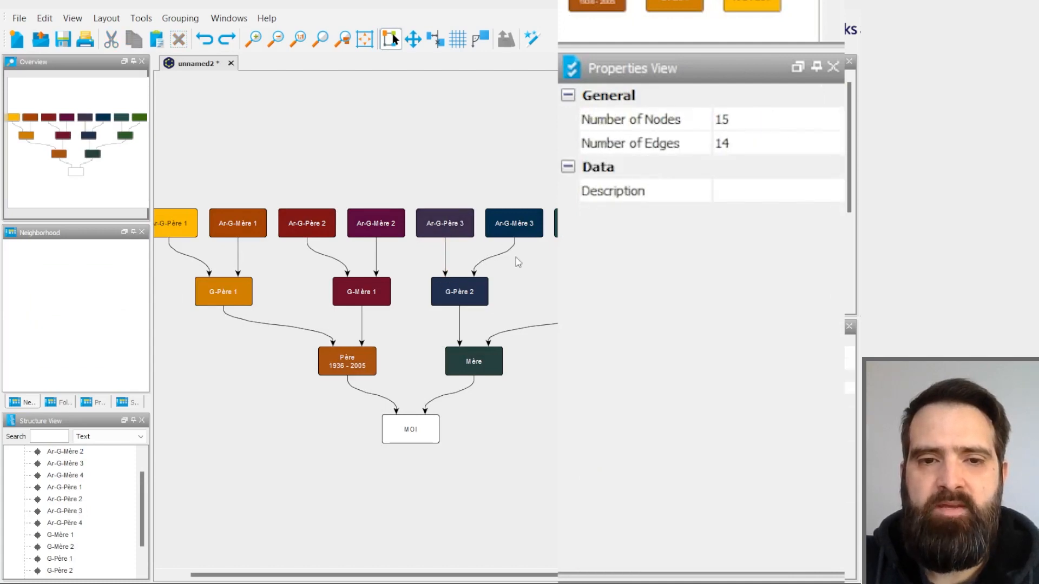
click(457, 237)
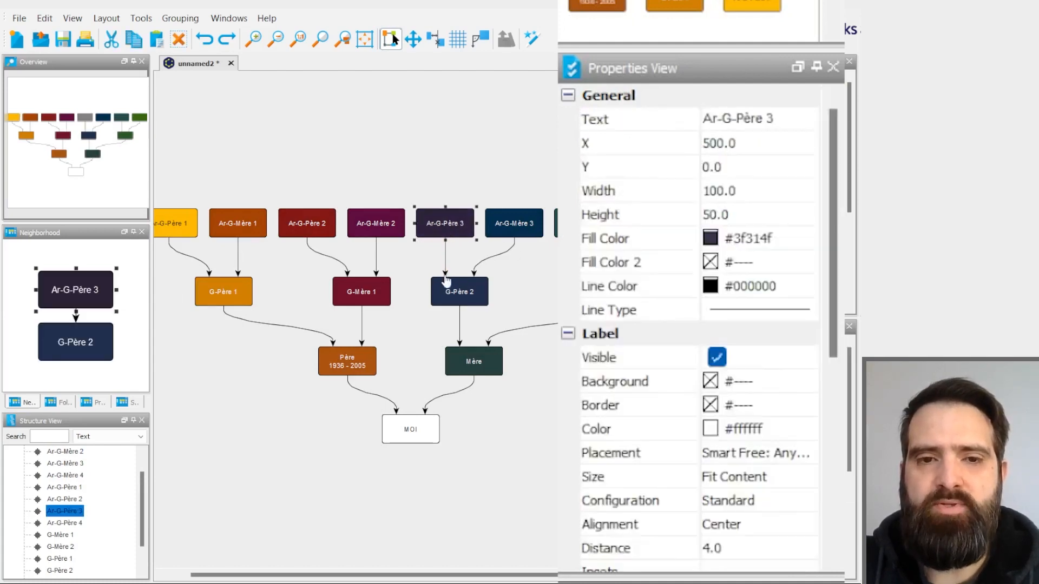
drag(352, 153, 559, 381)
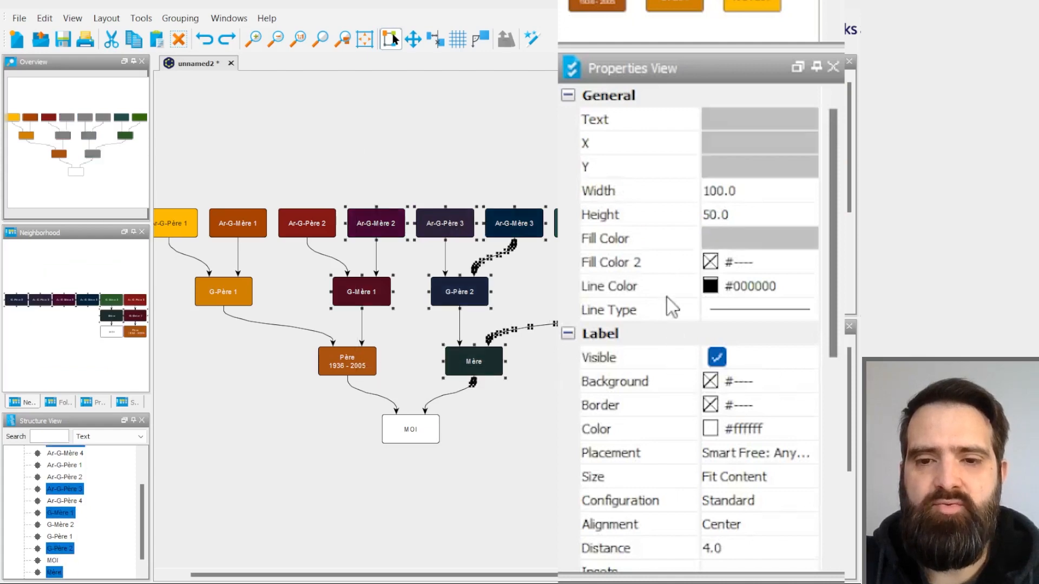
scroll(668, 297, down, 6)
scroll(650, 287, up, 3)
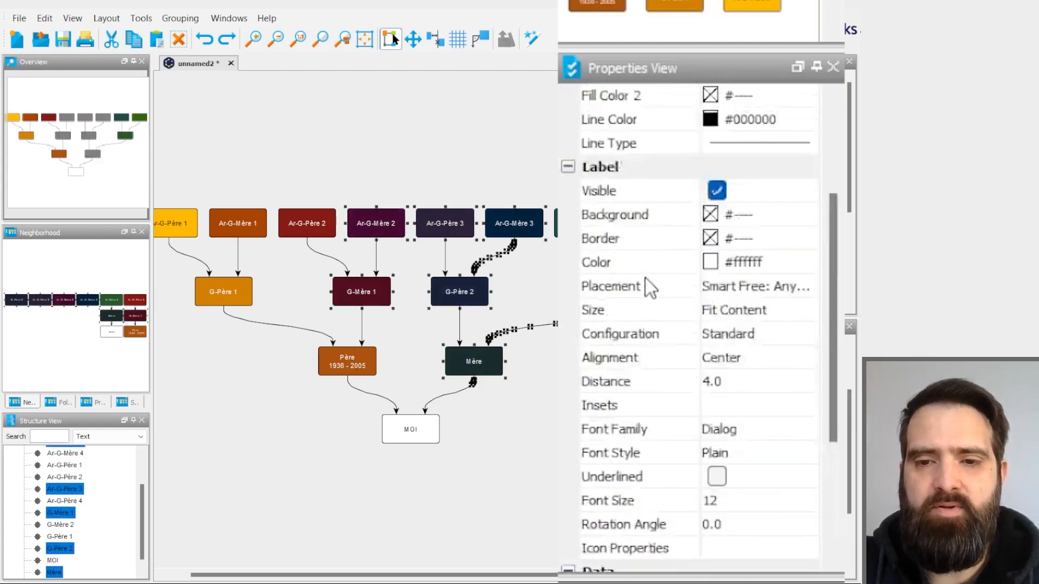
scroll(650, 287, up, 3)
click(638, 382)
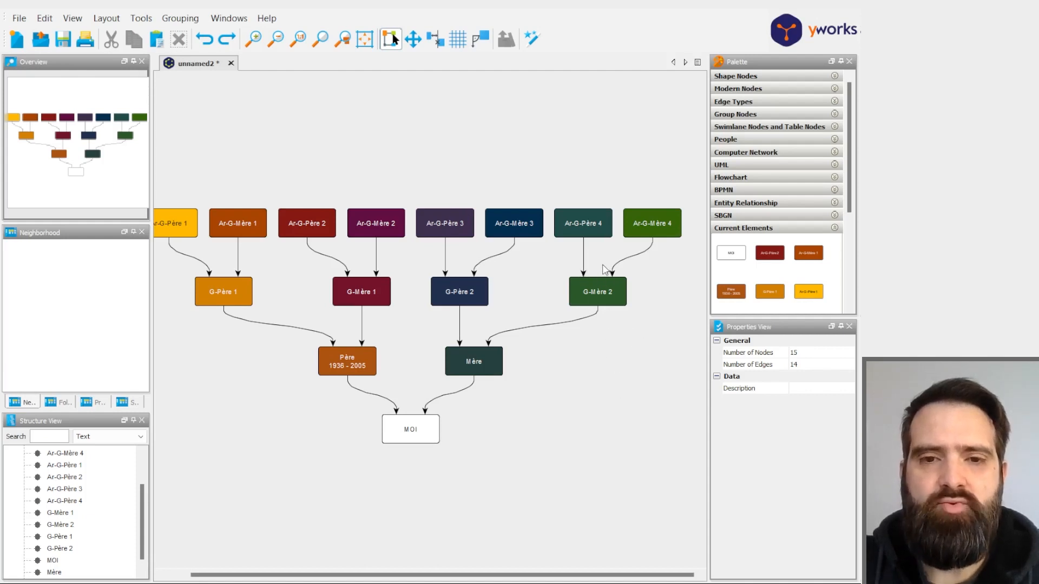
- Examine the properties of the arrow from Ar-G-Père 4 to G-Mère 2 and the bend points of the Ar-G-Mère 3 arrow
scroll(604, 269, up, 3)
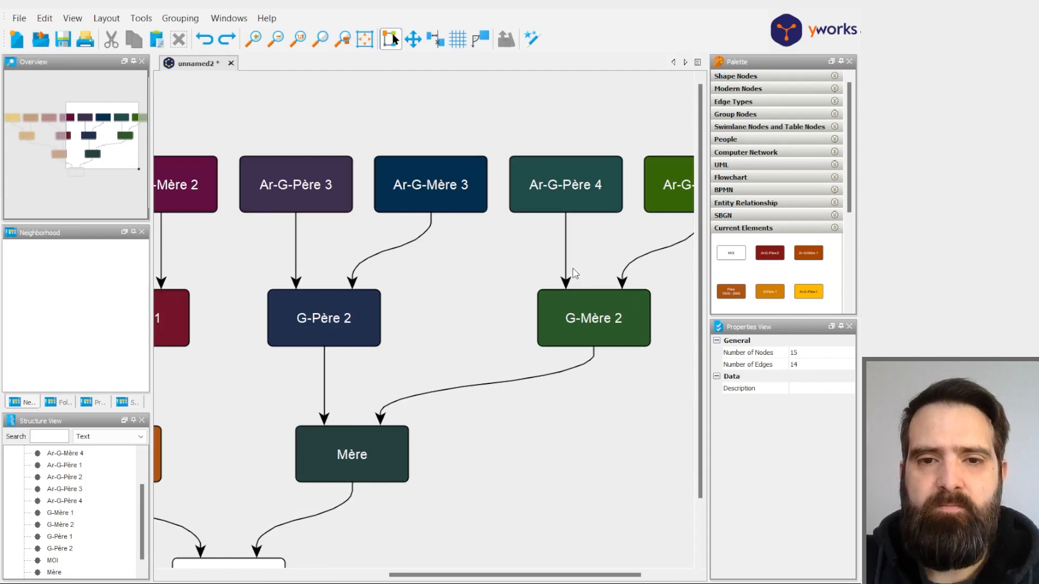
click(567, 260)
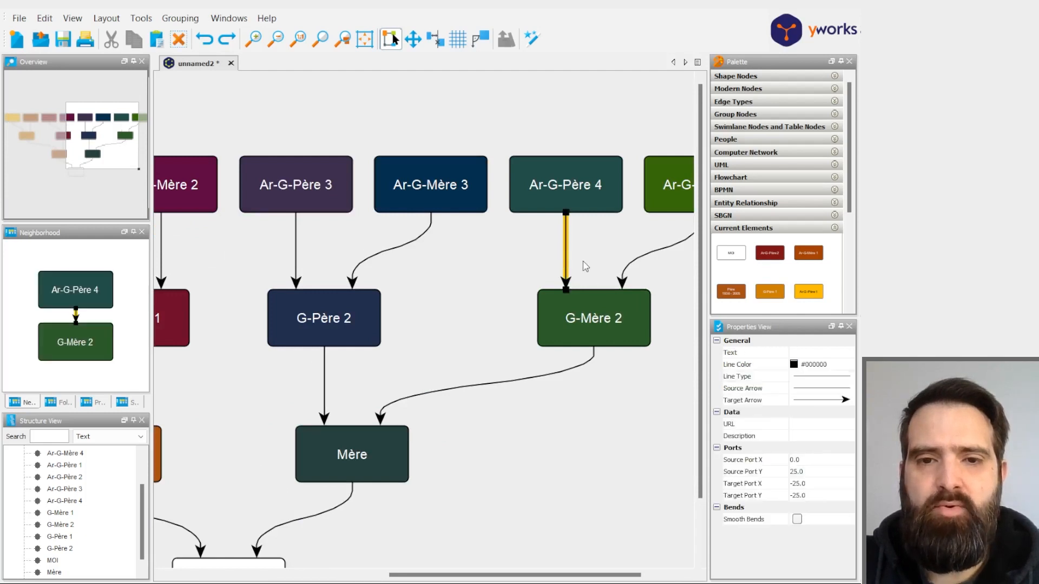
click(586, 267)
click(430, 226)
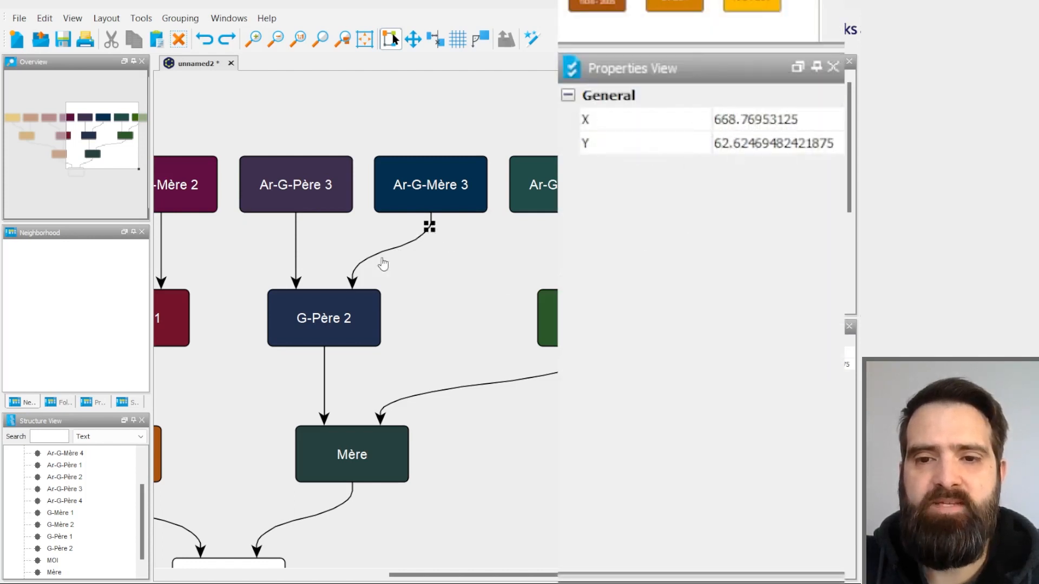
click(400, 246)
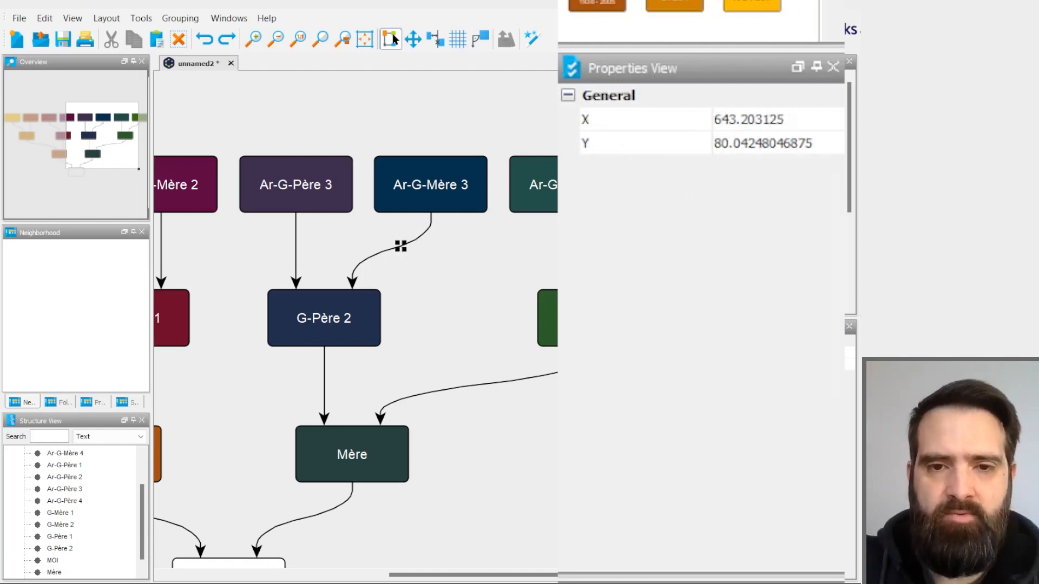
- Set a thick solid line type on the arrows from Ar-G-Mère 3, Ar-G-Père 4 and Ar-G-Mère 4, using the fifth line thickness
click(353, 289)
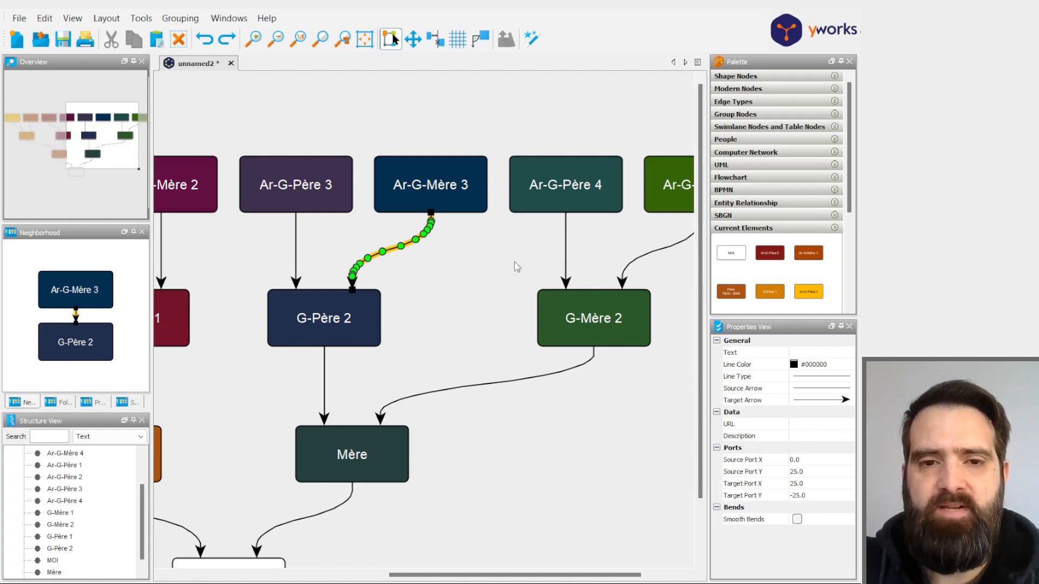
shift+click(566, 282)
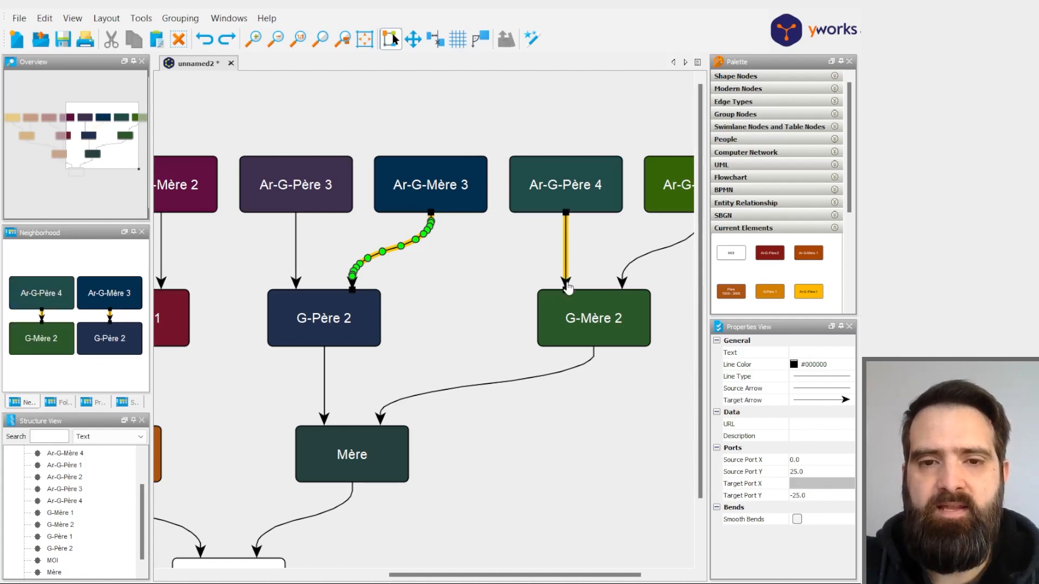
shift+click(623, 287)
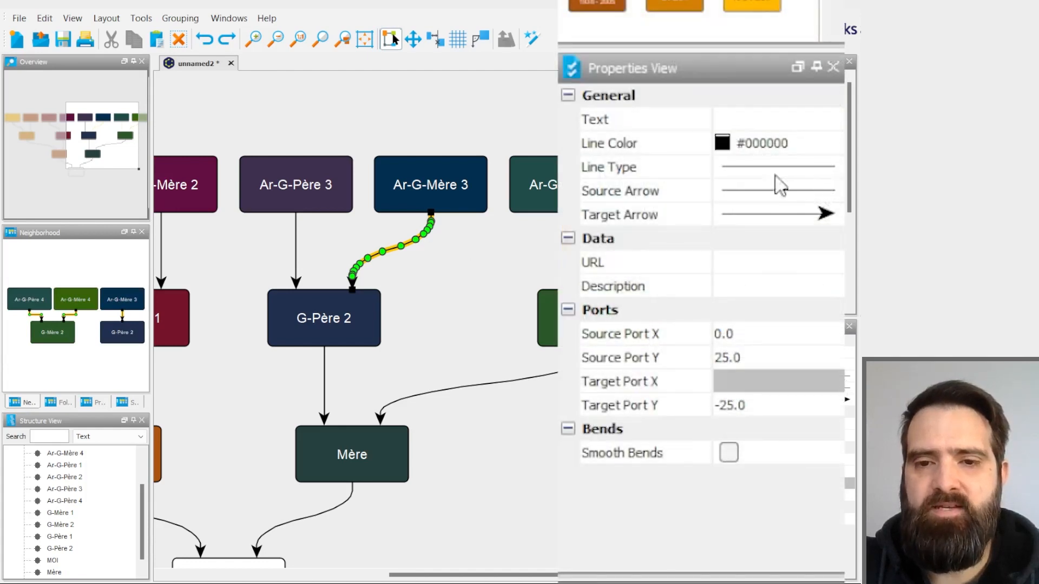
click(832, 173)
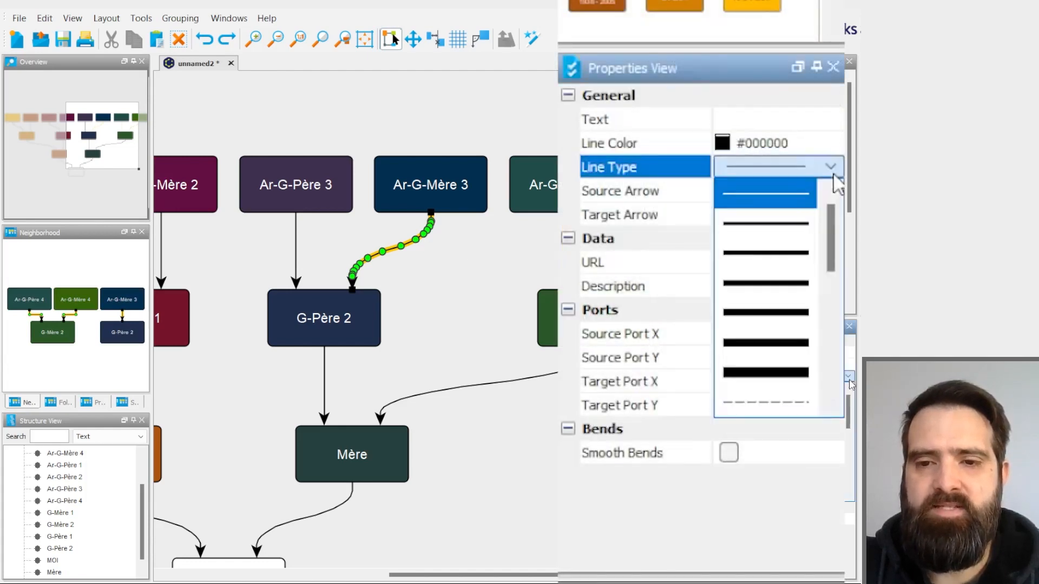
click(790, 314)
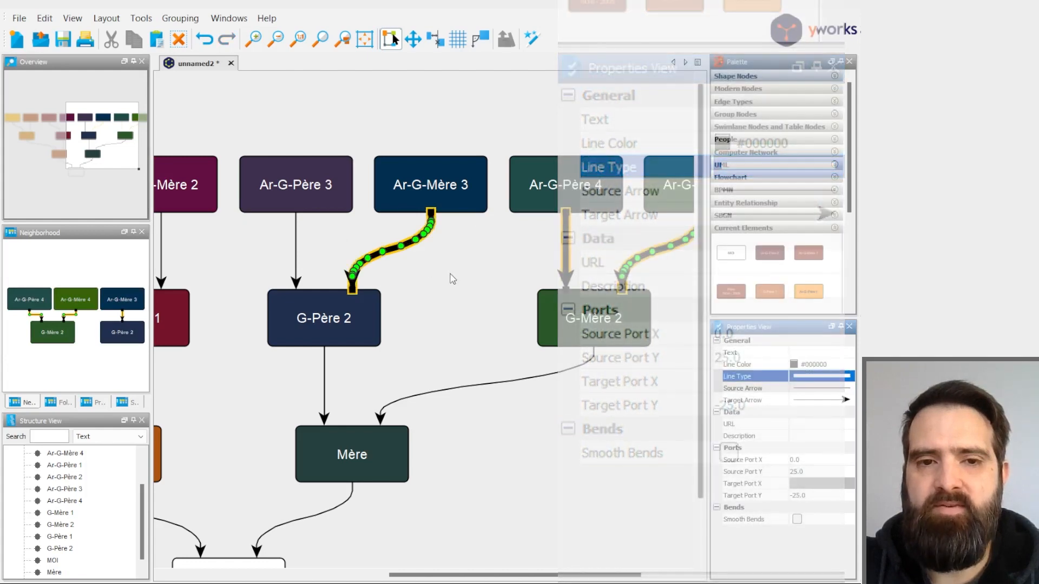
click(452, 279)
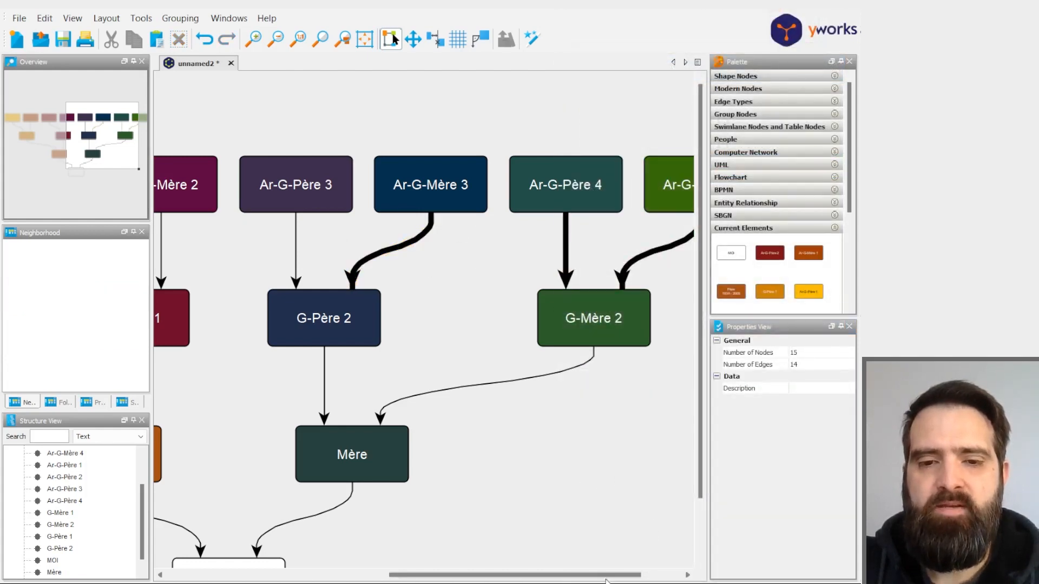
drag(606, 580, 433, 580)
drag(201, 148, 592, 351)
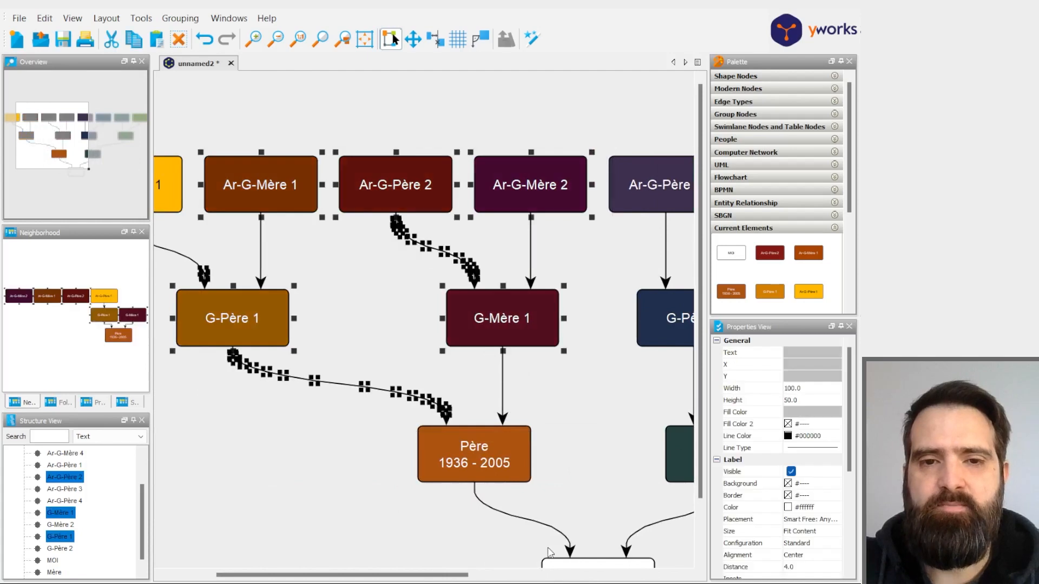
click(560, 414)
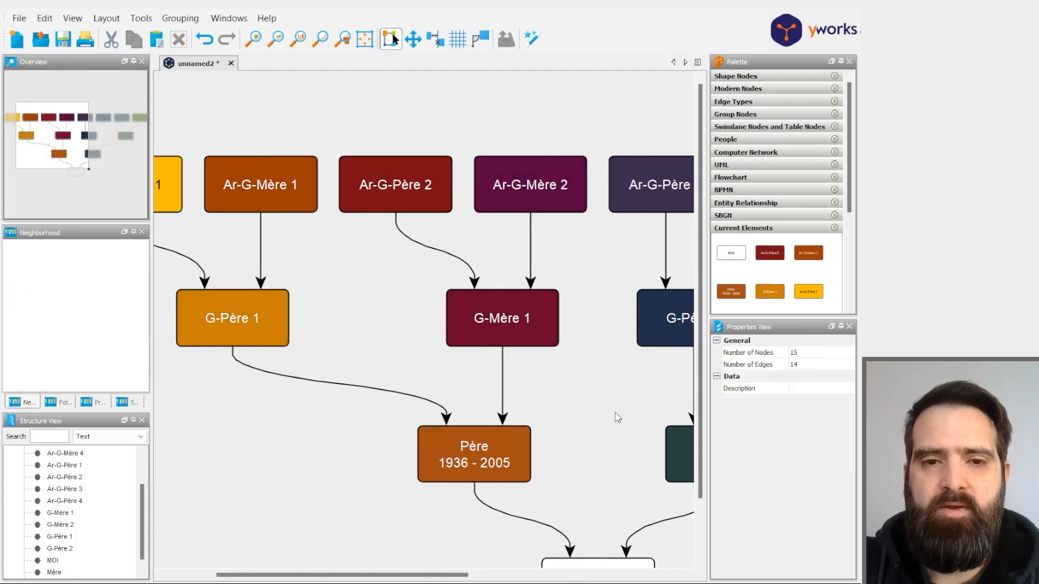
click(531, 284)
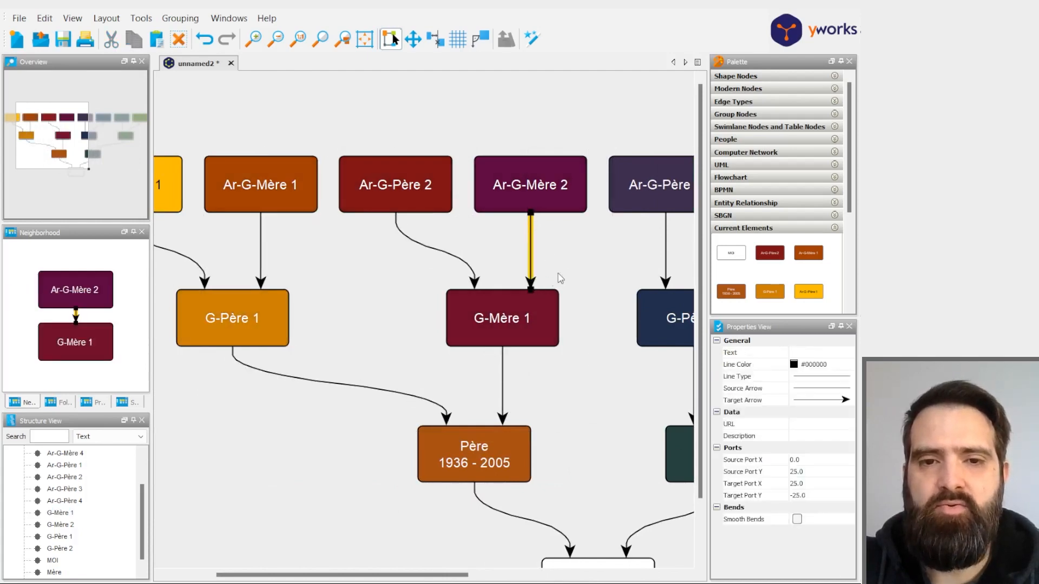
click(415, 244)
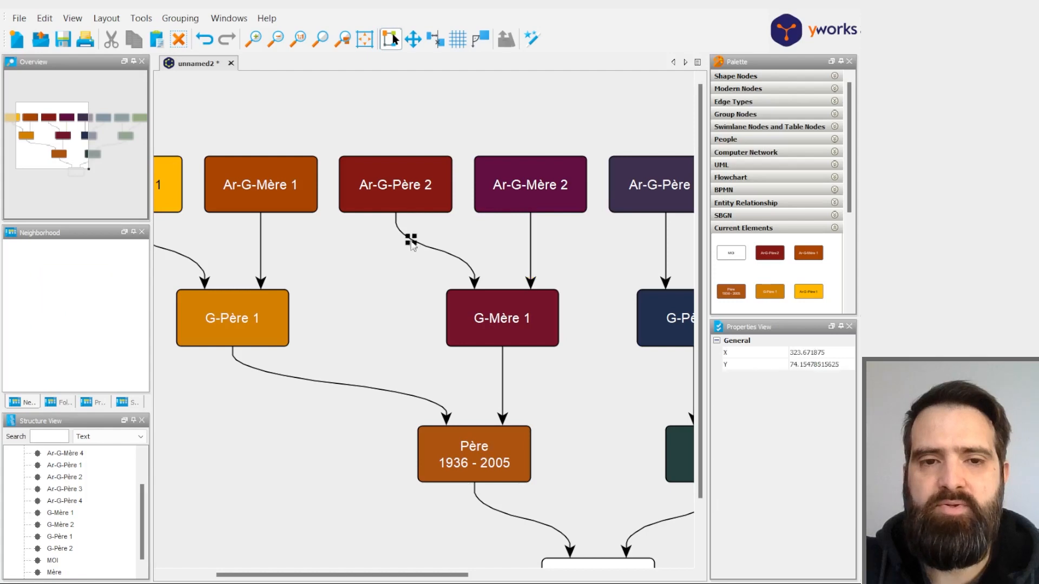
- Set the same thick solid line on the arrows from Ar-G-Père 1 and 2, Ar-G-Mère 1 and 2, all four grandparents, Père and Mère
click(533, 286)
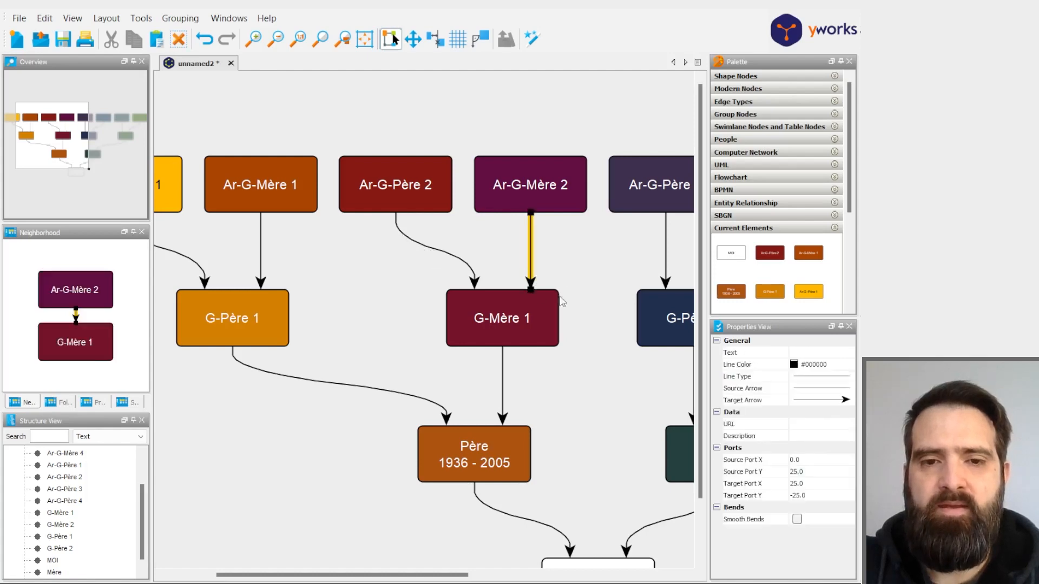
shift+click(475, 286)
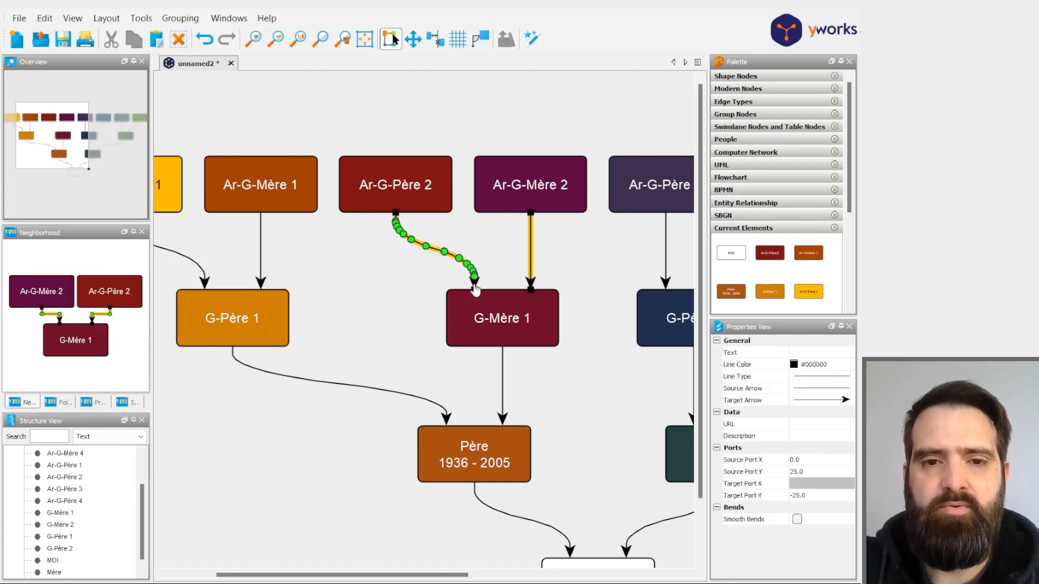
shift+click(259, 287)
shift+click(200, 287)
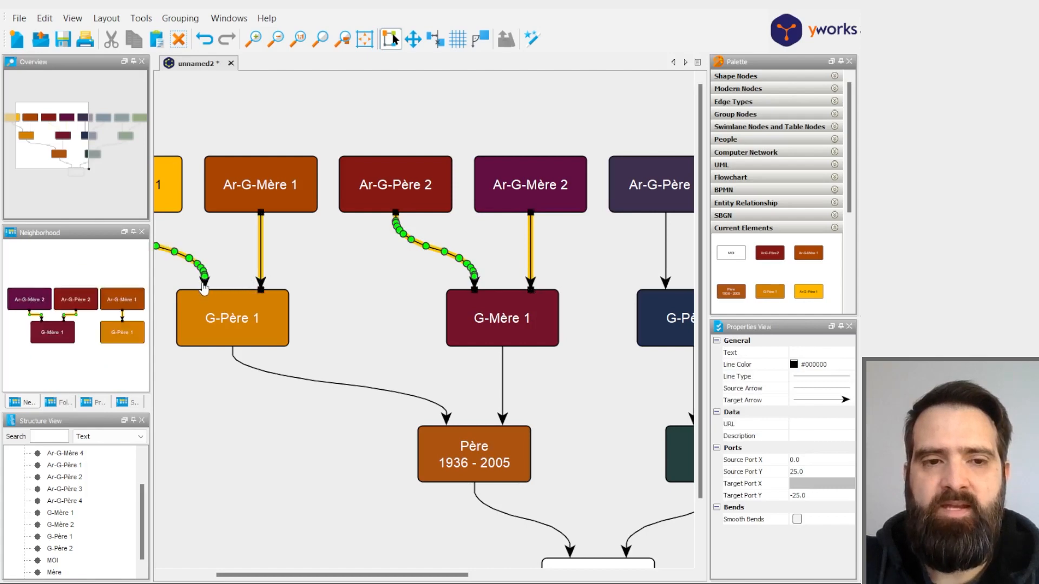
shift+click(447, 417)
shift+click(506, 425)
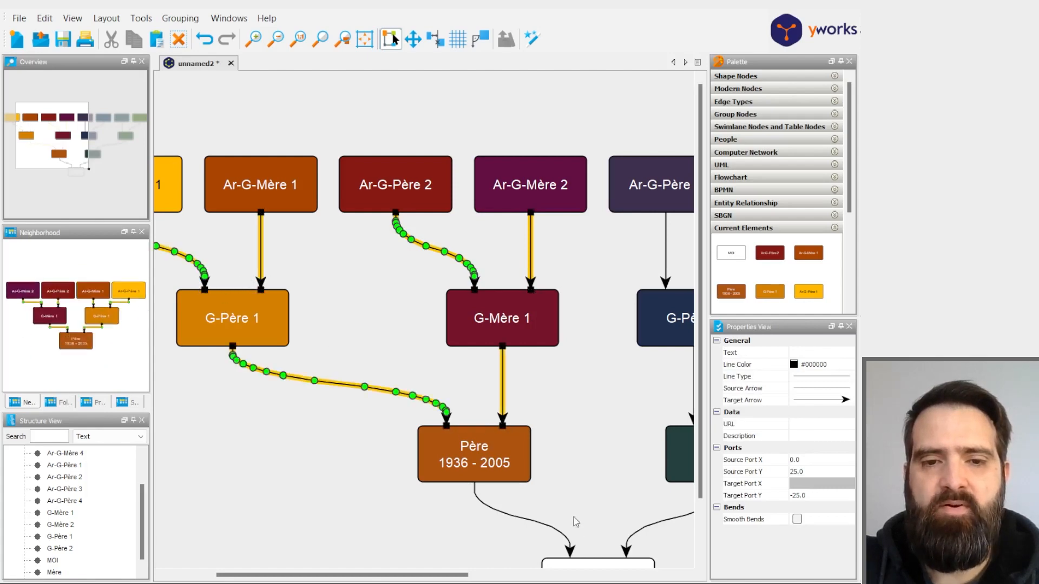
shift+click(572, 548)
shift+click(628, 555)
drag(354, 575, 461, 574)
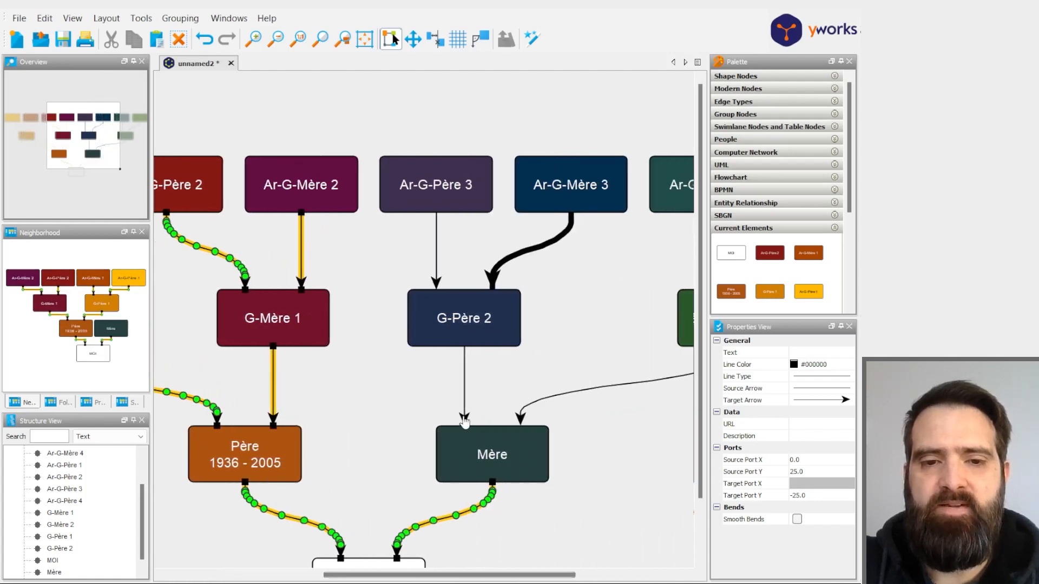
shift+click(464, 419)
shift+click(523, 420)
drag(534, 574, 587, 574)
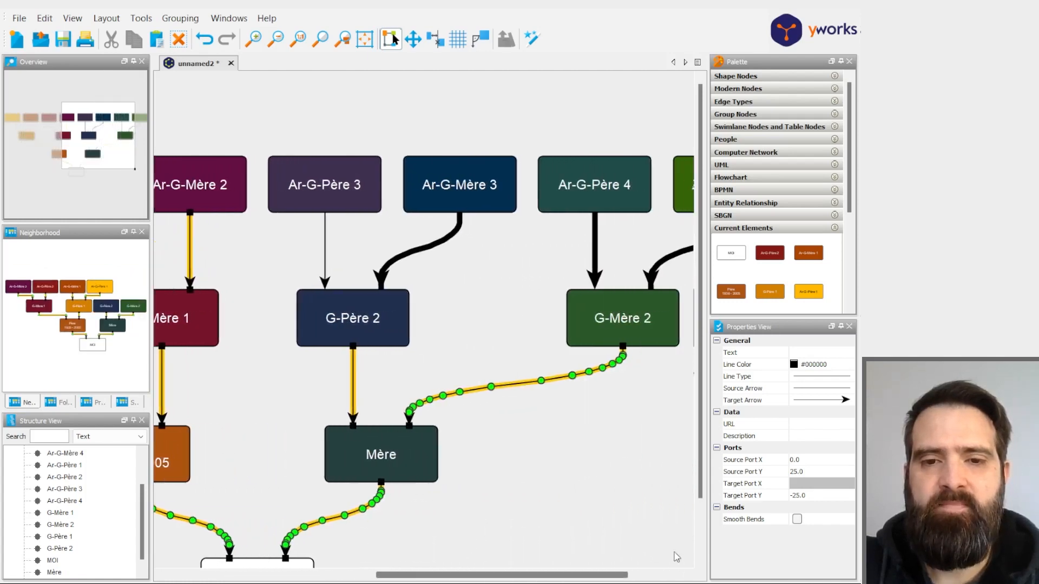
click(833, 377)
click(824, 456)
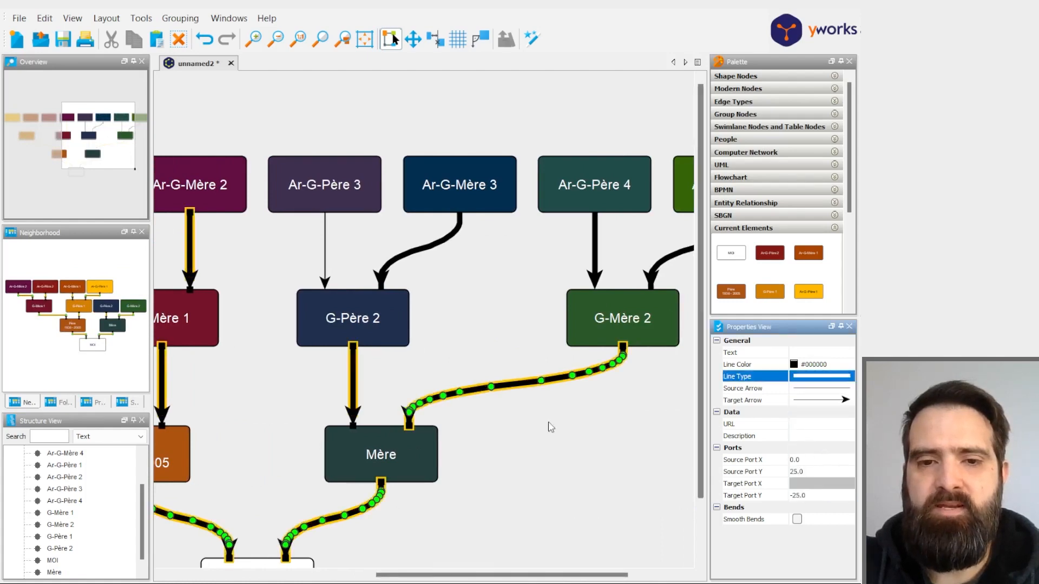
click(563, 455)
- Set the arrow from Ar-G-Père 3 to G-Père 2 to the same thick solid line type as the other arrows
click(324, 289)
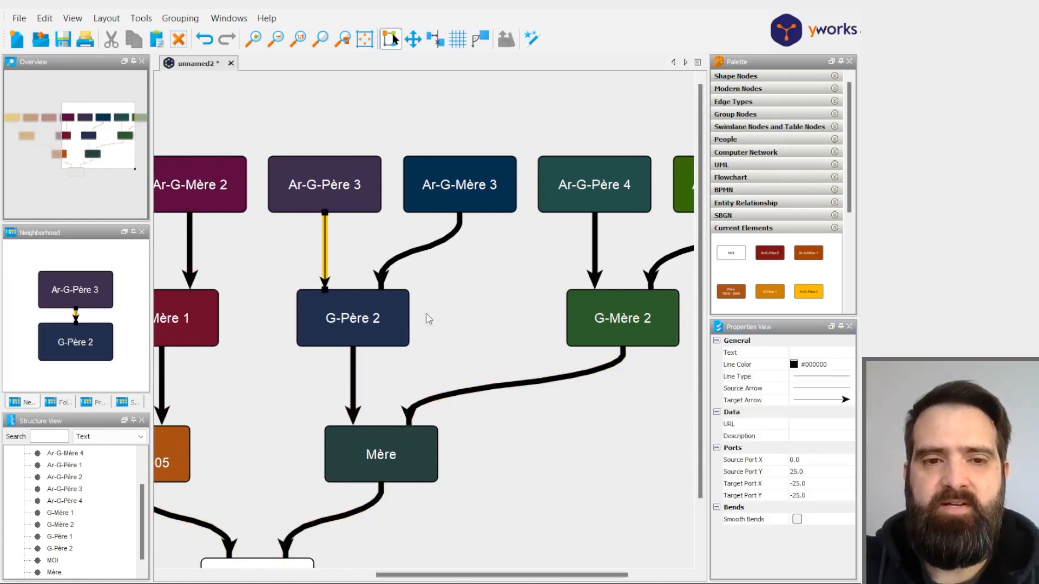
click(818, 390)
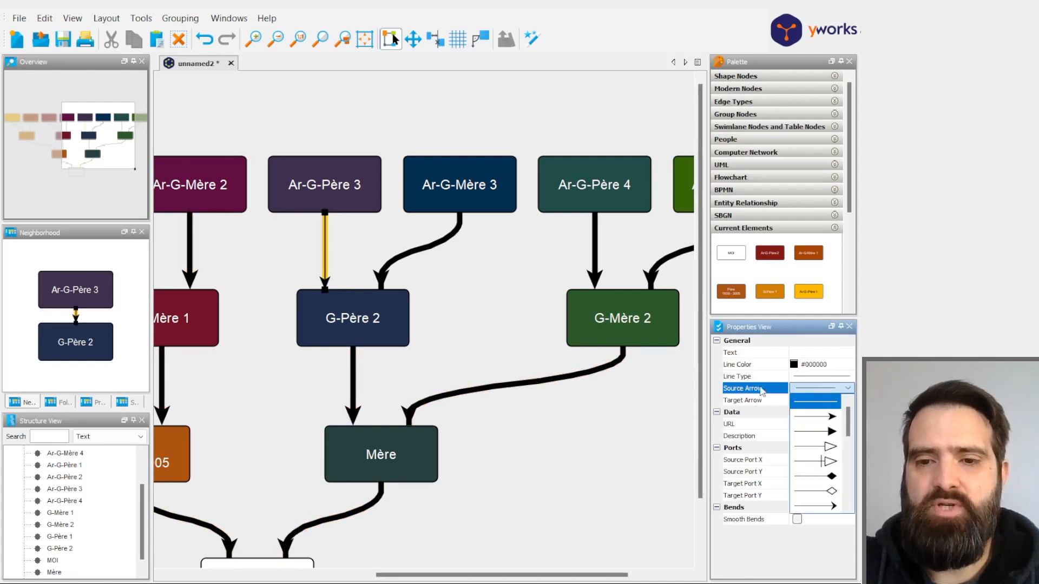
click(503, 461)
- Recolor the arrows leaving Ar-G-Père 2, Ar-G-Mère 2, Ar-G-Père 3, Ar-G-Mère 3 and Ar-G-Père 4 to match their source boxes
scroll(500, 493, down, 1)
scroll(500, 496, down, 4)
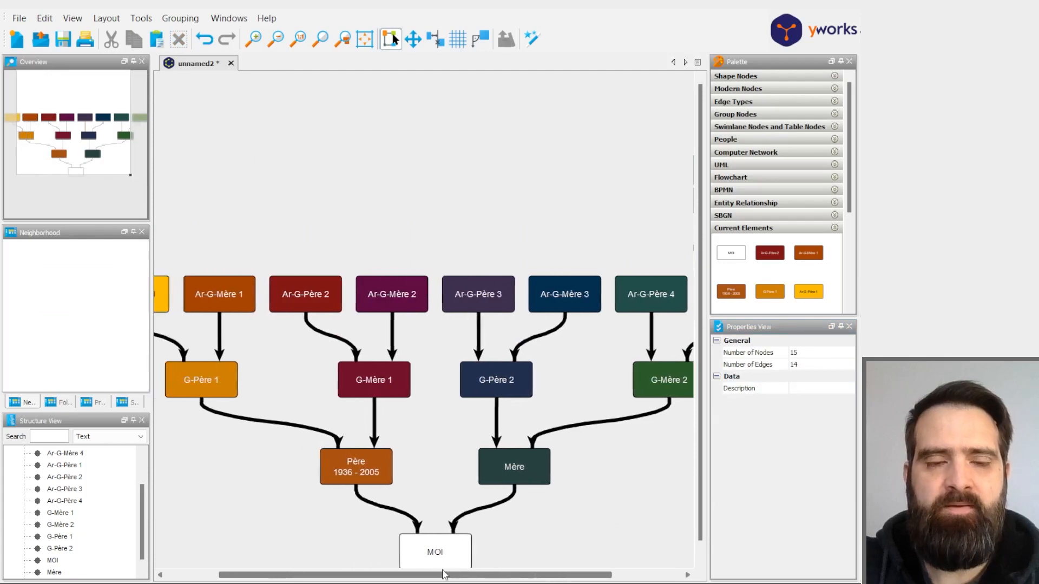
scroll(554, 531, up, 5)
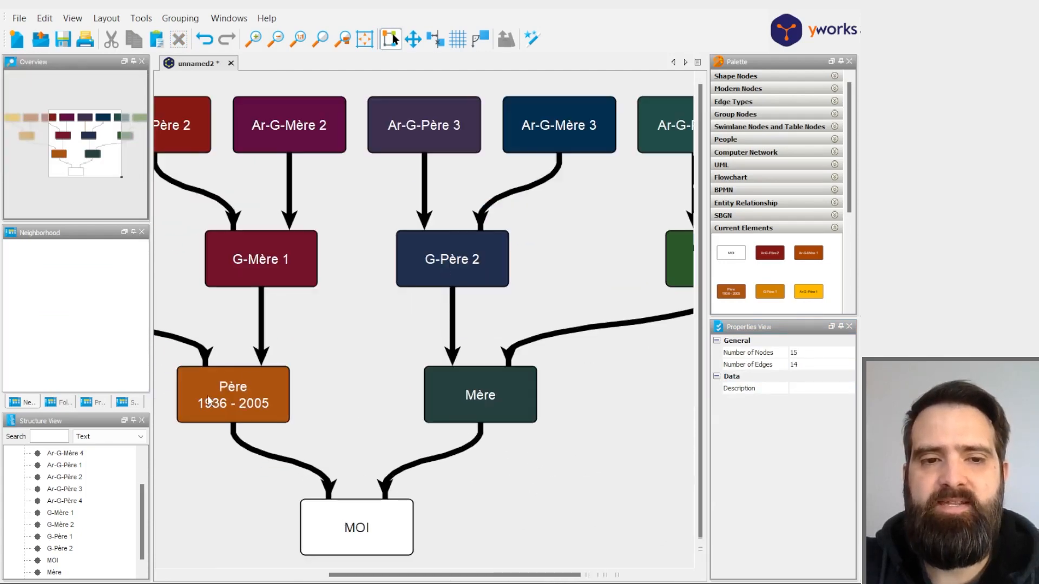
drag(504, 492, 561, 410)
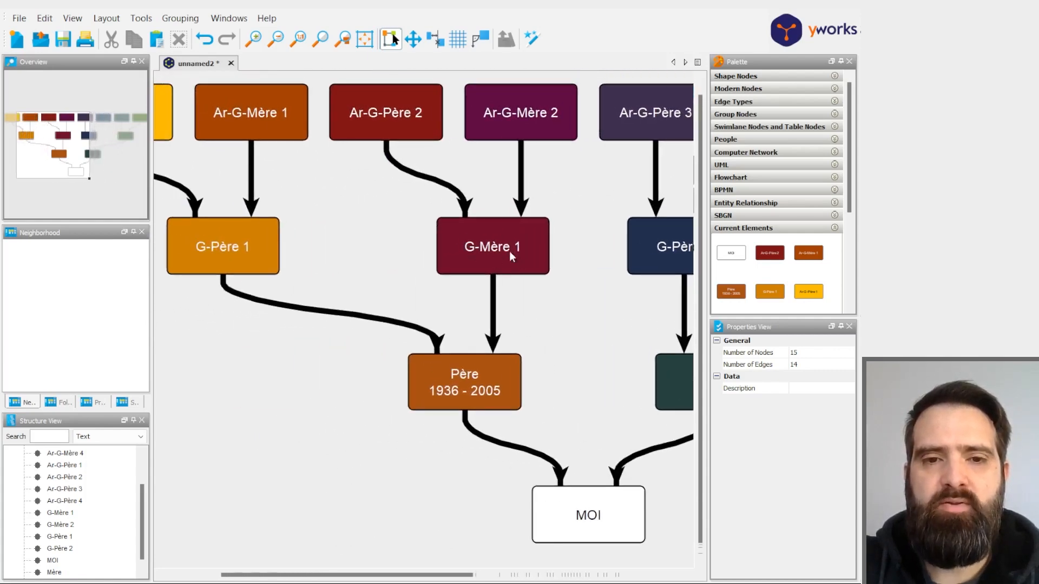
click(493, 349)
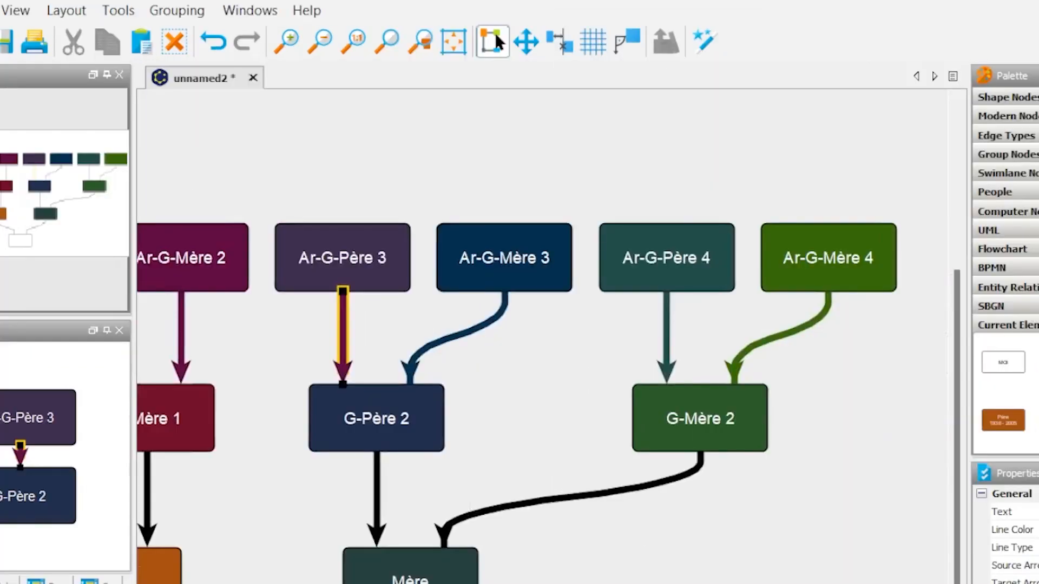
click(598, 557)
scroll(542, 403, left, 10)
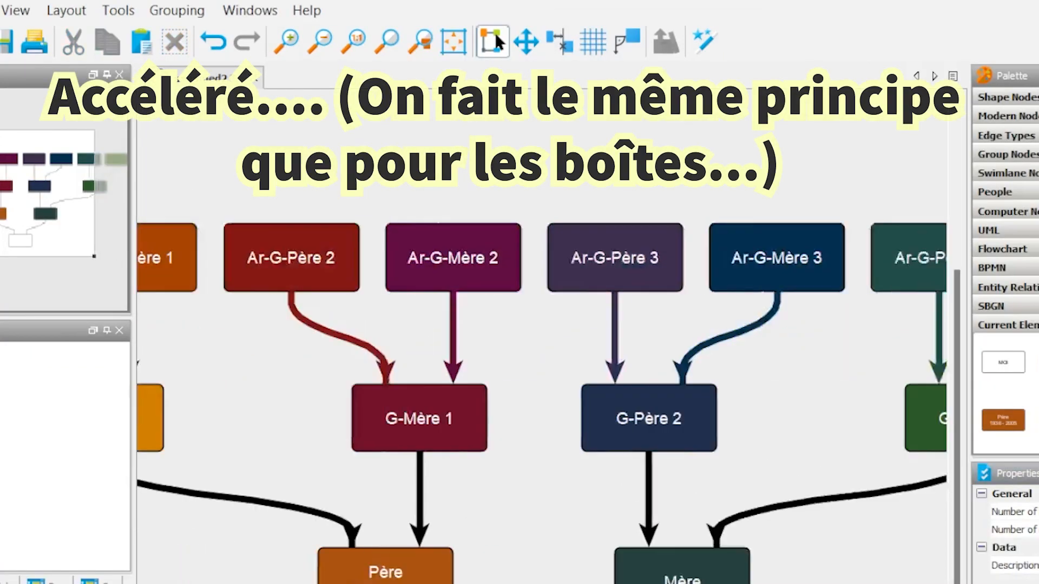
- Recolor the arrows leaving Ar-G-Père 1, Ar-G-Mère 1 and G-Père 1 to match the colors of their source boxes
click(278, 336)
click(487, 346)
click(394, 336)
click(487, 347)
click(617, 541)
click(743, 518)
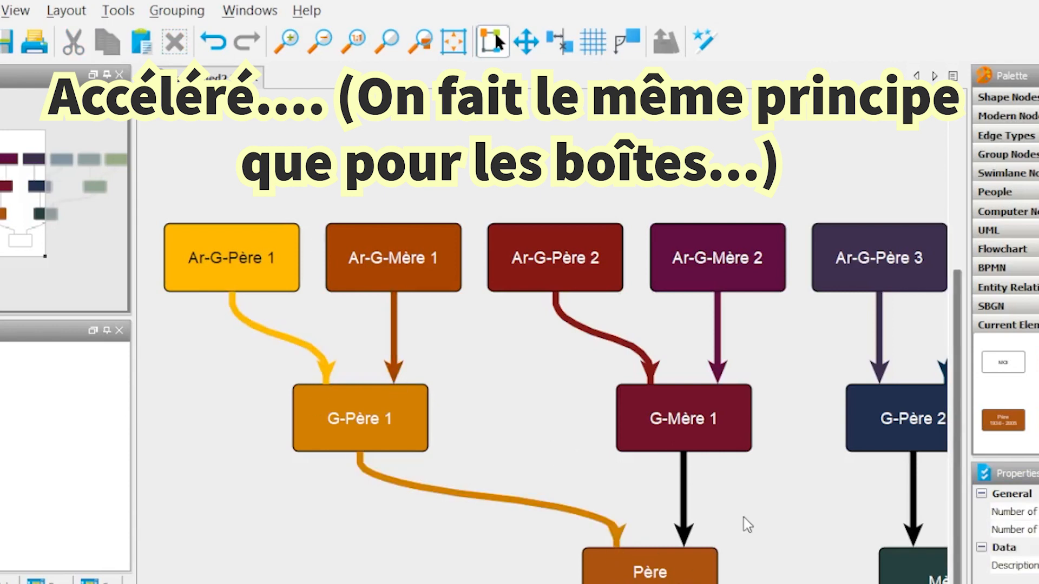
- Recolor the arrows leaving G-Mère 1, G-Père 2, G-Mère 2, Père and Mère to match the colors of their source boxes
click(684, 498)
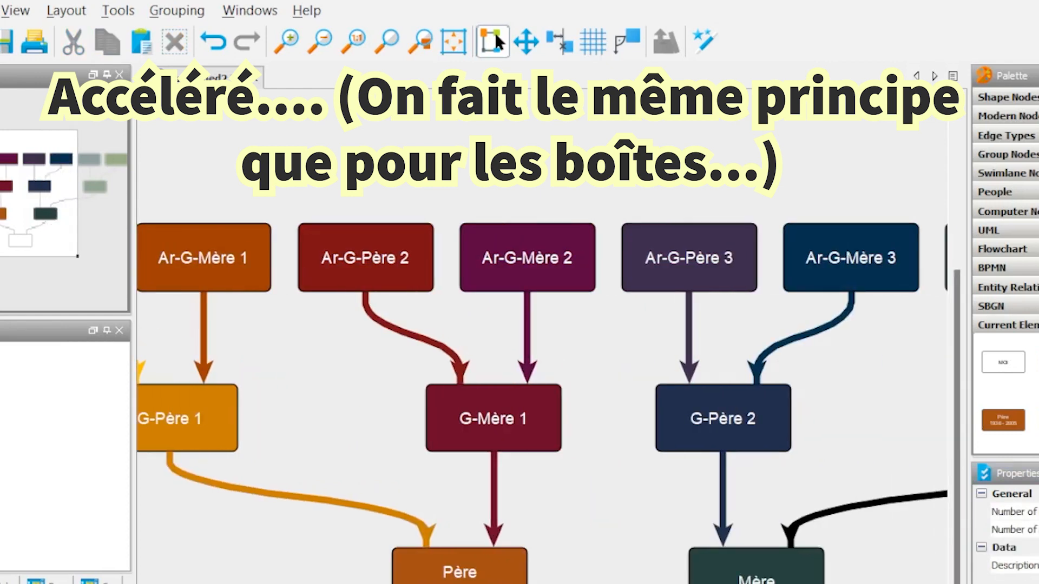
click(791, 543)
click(877, 546)
click(756, 583)
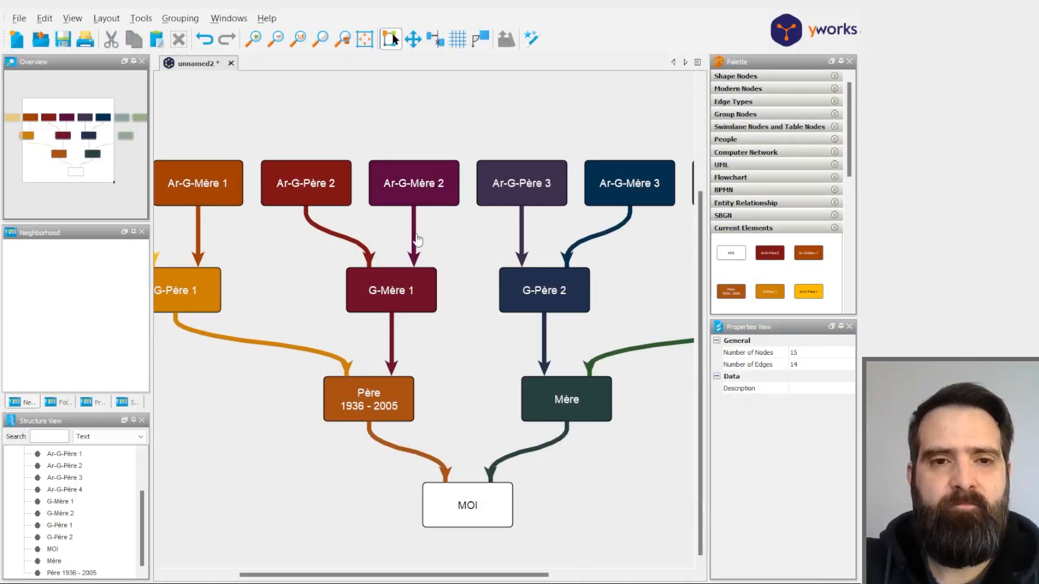
- Examine the recolored arrows and boxes across the whole family tree, from MOI up to all eight great-grandparents
scroll(452, 330, down, 5)
scroll(562, 401, up, 3)
drag(561, 375, 684, 447)
scroll(671, 443, down, 3)
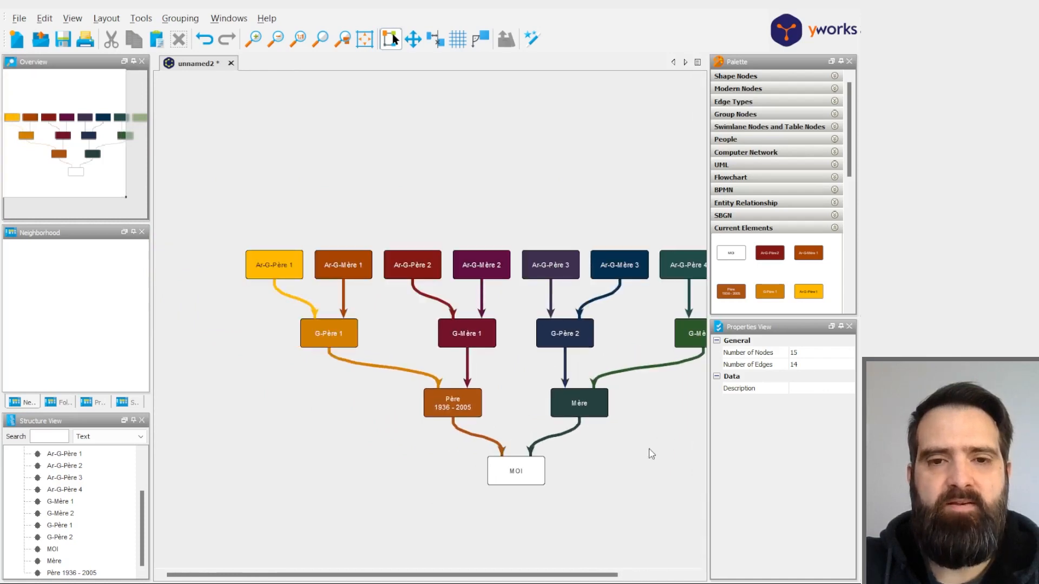
drag(556, 441, 529, 426)
scroll(528, 424, up, 1)
scroll(528, 424, down, 1)
scroll(539, 420, up, 1)
scroll(539, 416, down, 1)
drag(545, 395, 598, 417)
scroll(604, 428, up, 1)
scroll(603, 427, up, 1)
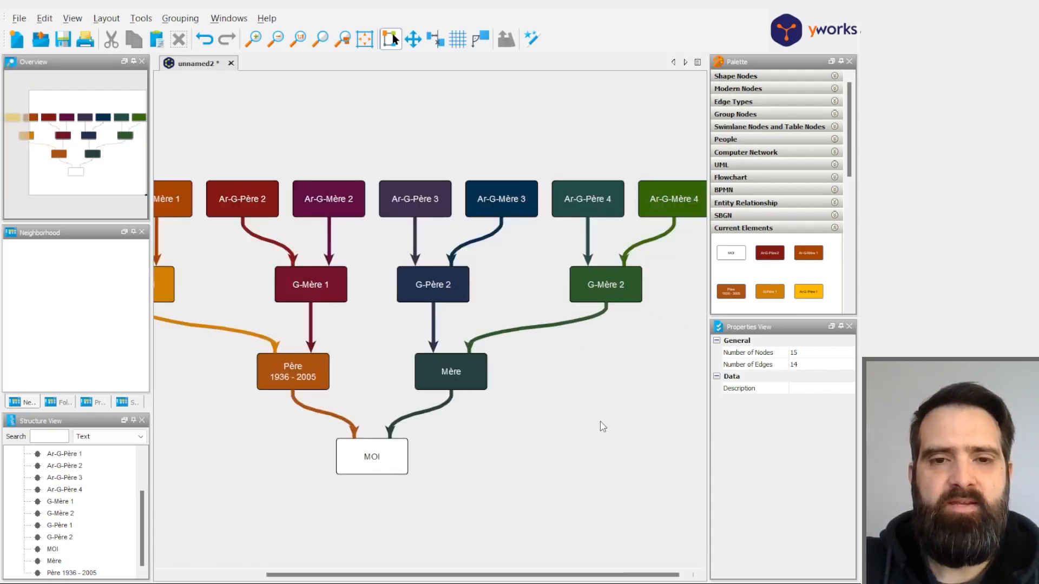
drag(550, 426, 656, 448)
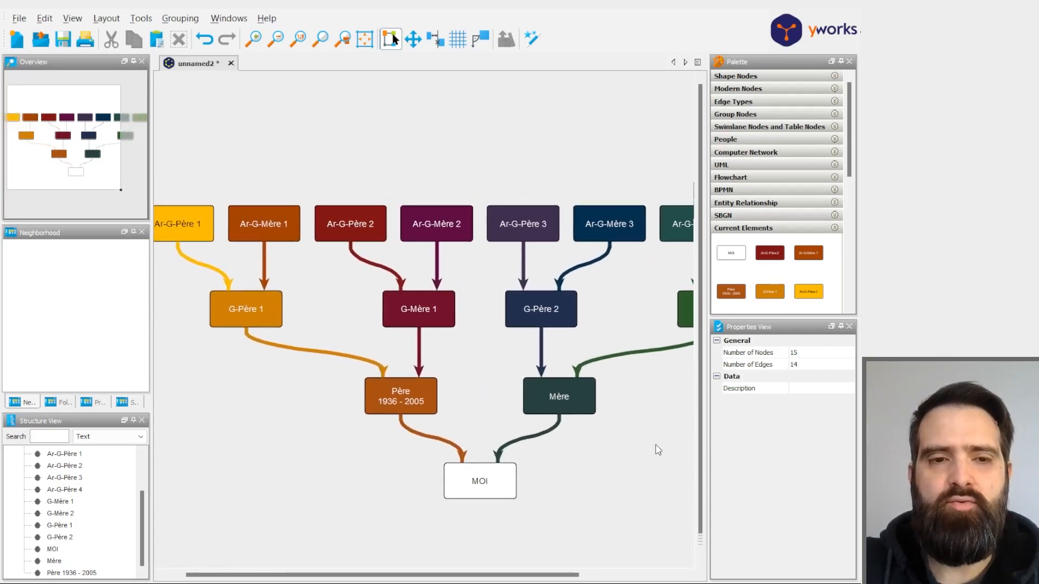
scroll(489, 398, up, 1)
scroll(485, 395, down, 2)
drag(601, 436, 506, 374)
- Reapply the Hierarchical layout to the tree with Top to Bottom orientation, symmetric placement and the drawing used as a sketch
click(107, 18)
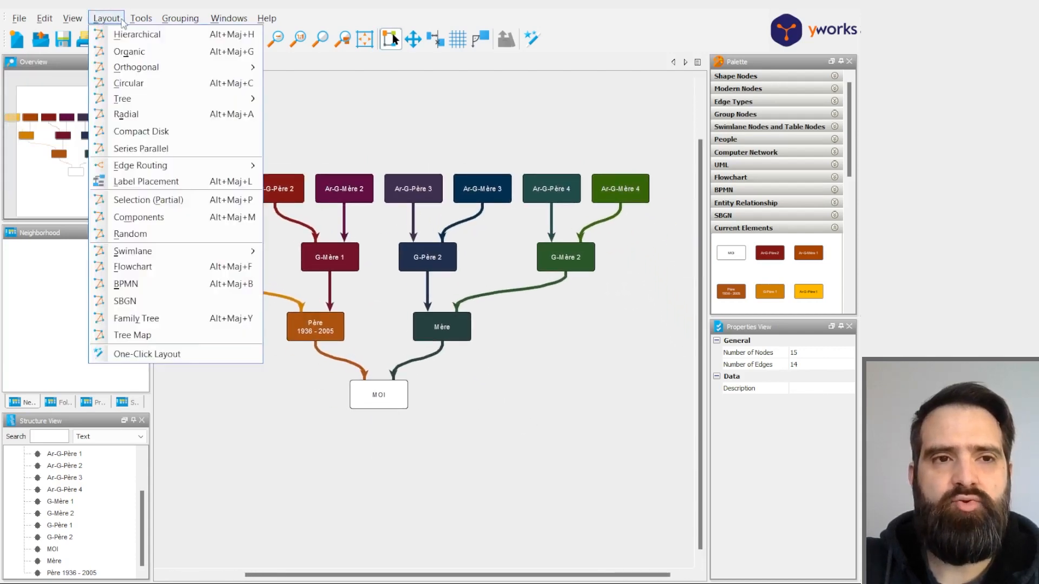
click(114, 34)
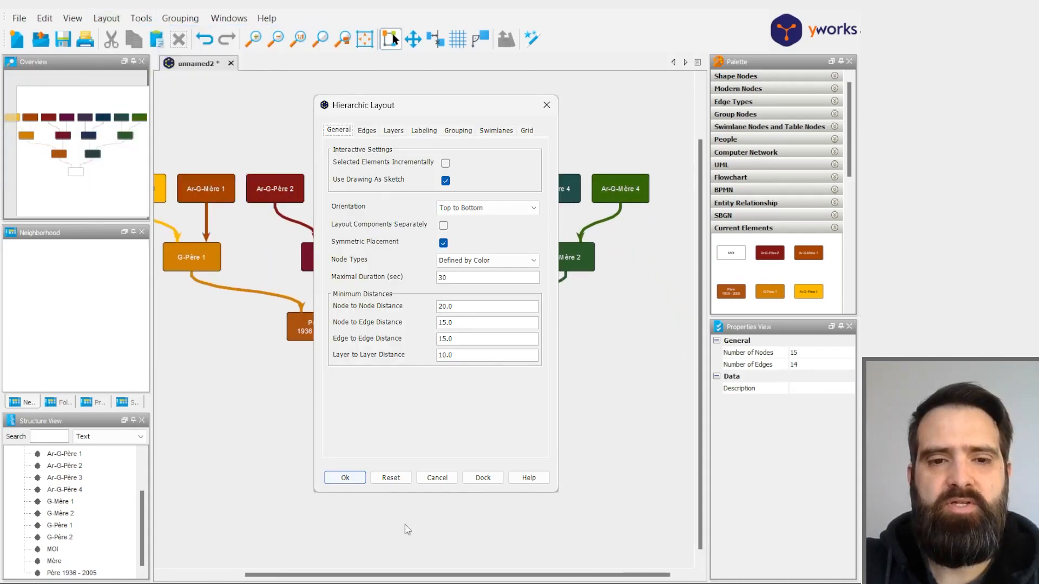
click(345, 478)
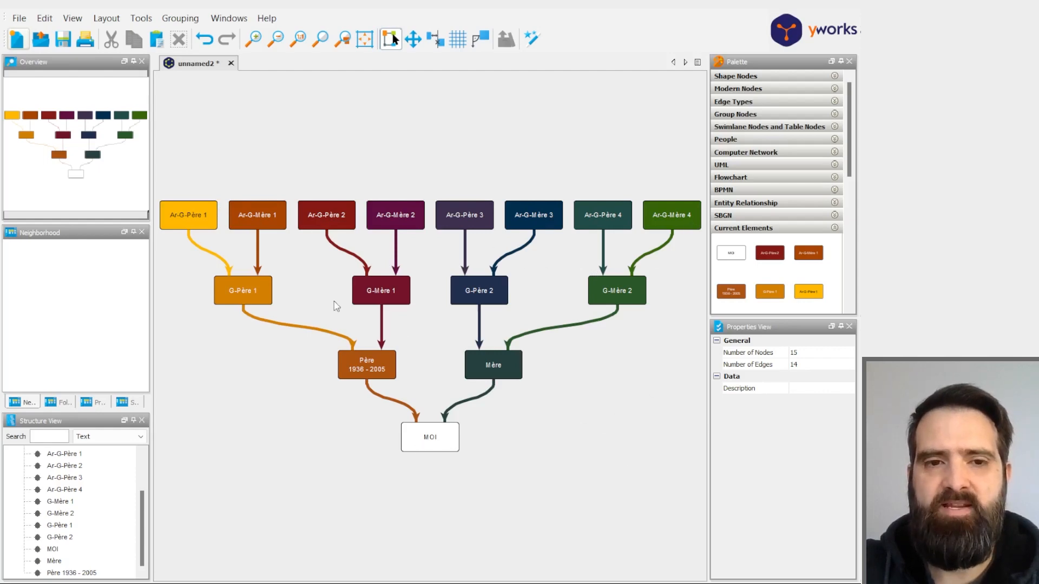
- Add another MOI box from the current elements in the empty area to the left of G-Père 1
drag(575, 436, 619, 448)
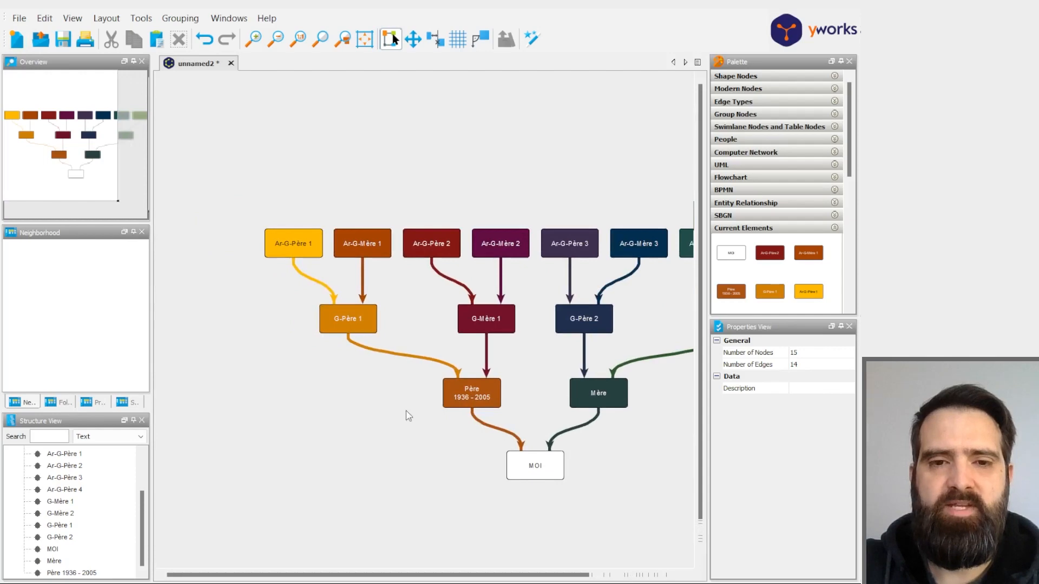
scroll(399, 429, up, 2)
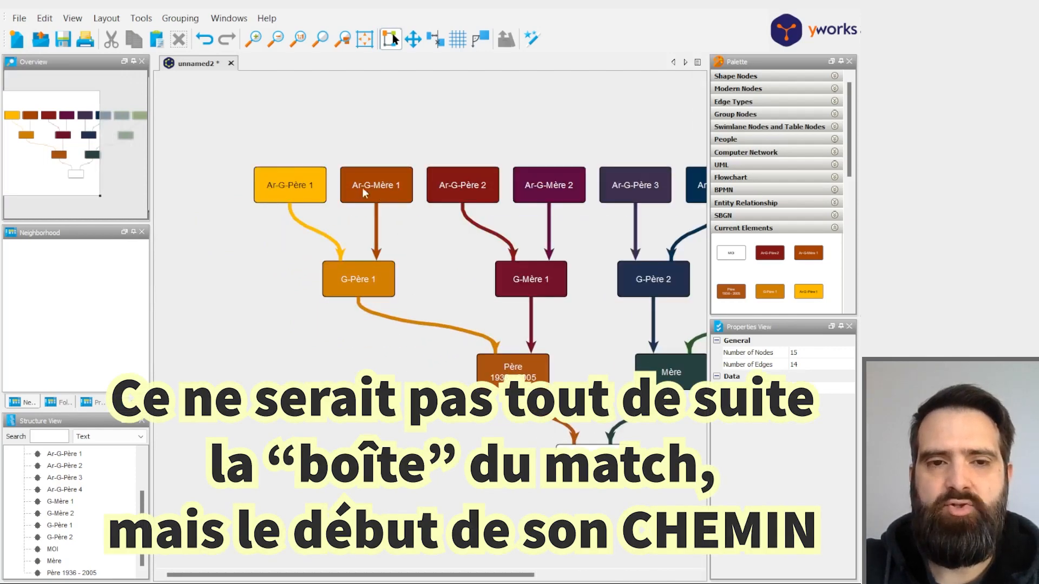
drag(731, 253, 229, 295)
click(248, 285)
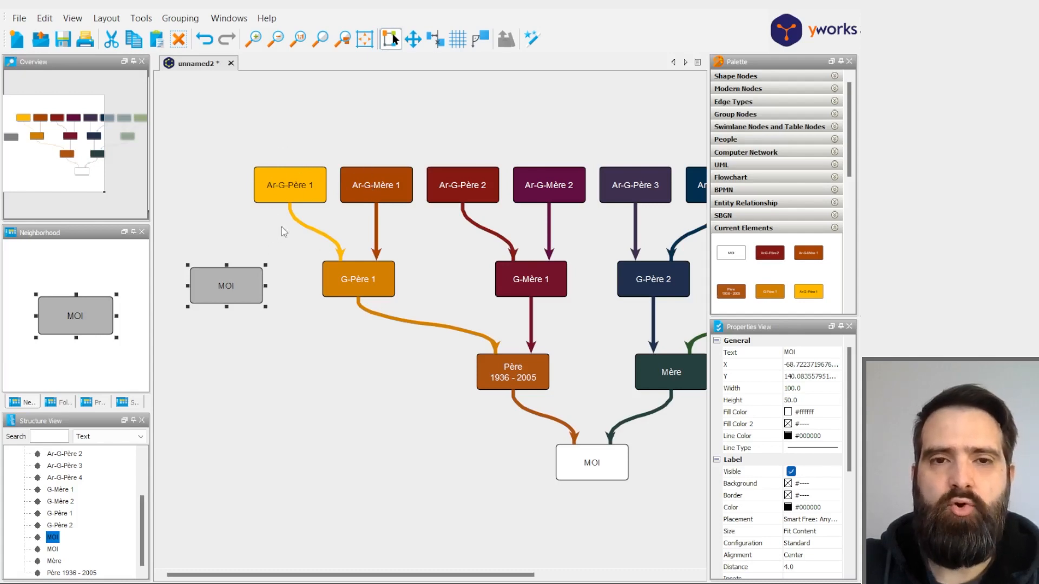
- Examine the fill colors of the great-grandparent boxes Ar-G-Père 1, Ar-G-Mère 1, Ar-G-Père 2 and Ar-G-Mère 2
click(254, 254)
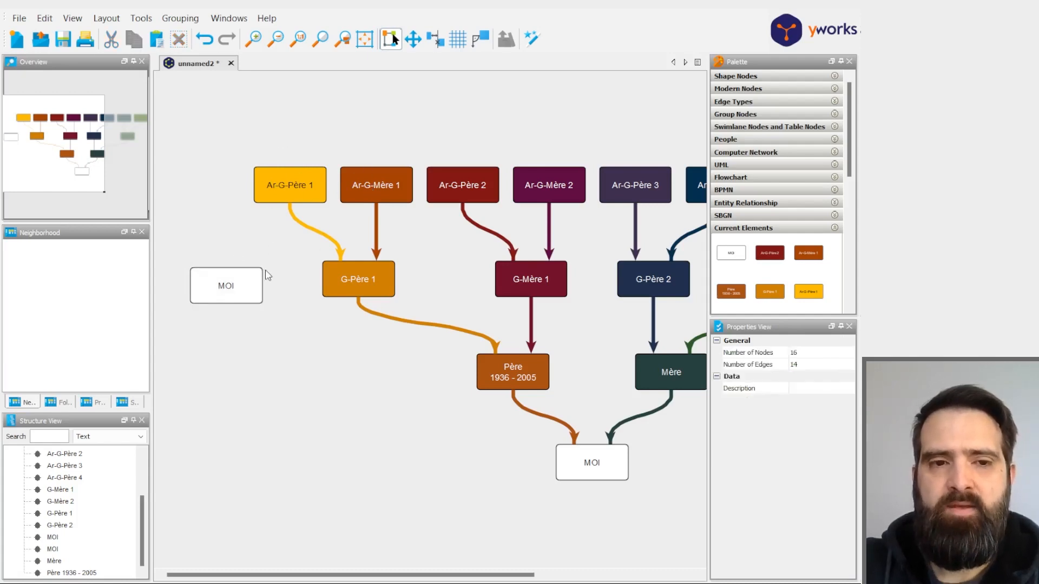
click(306, 202)
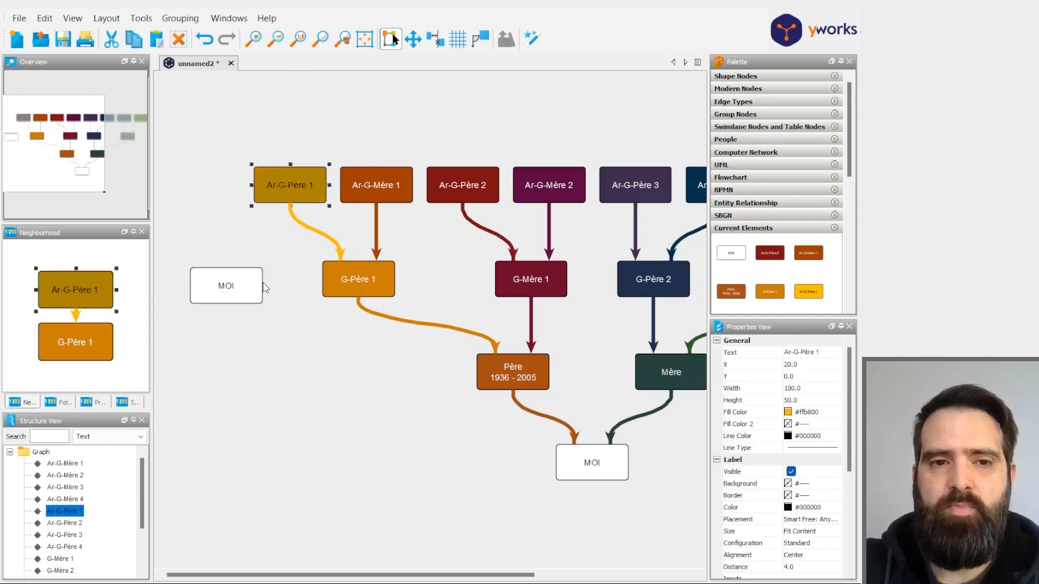
click(364, 193)
click(479, 194)
click(547, 192)
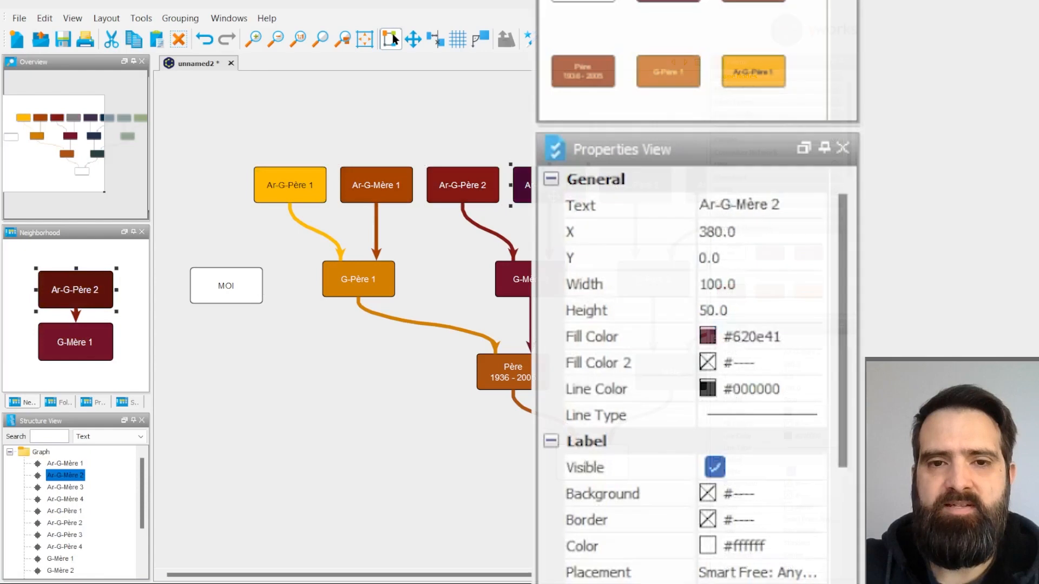
click(277, 194)
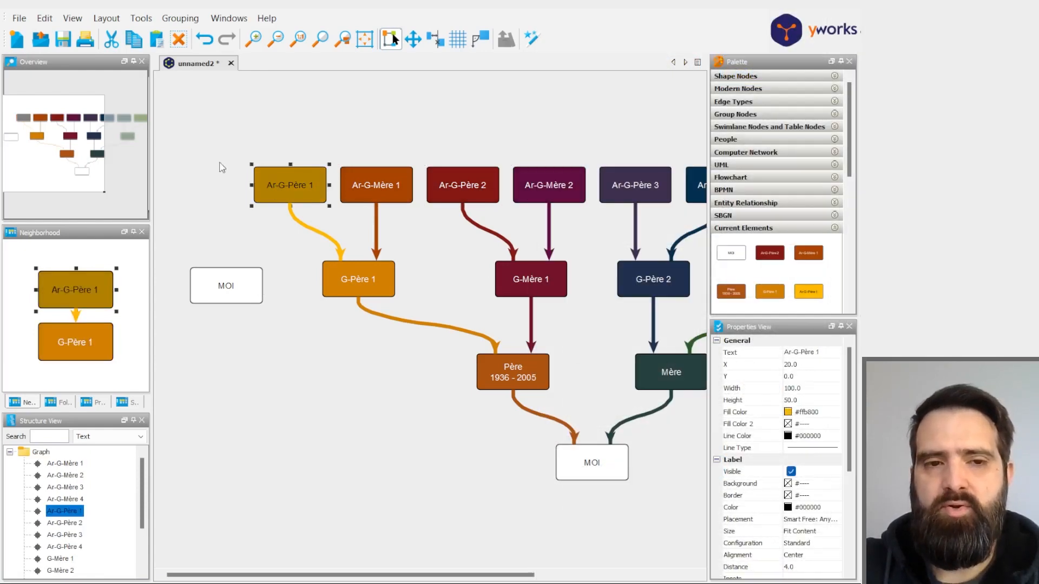
click(368, 187)
click(314, 199)
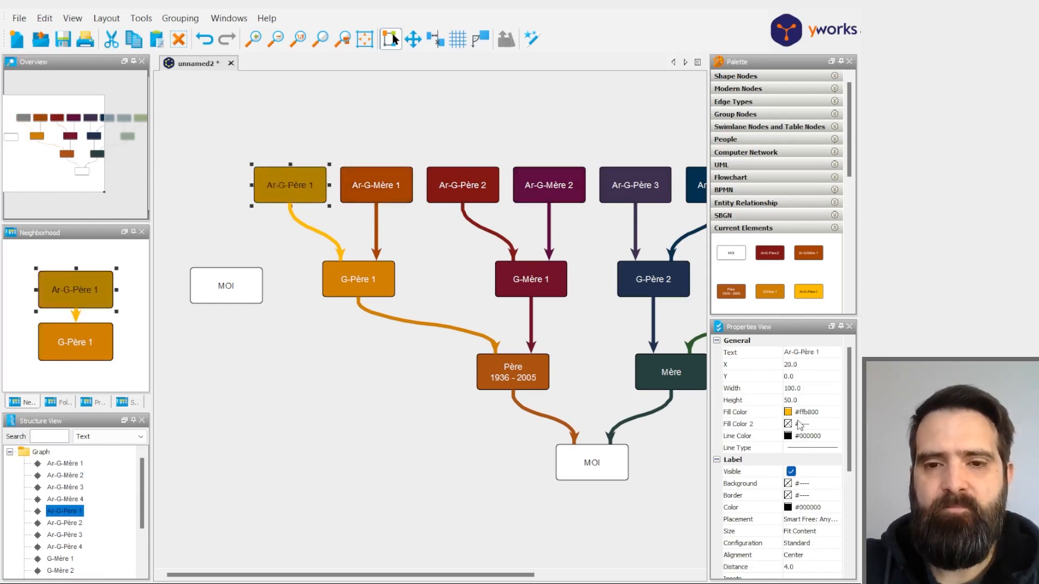
click(334, 208)
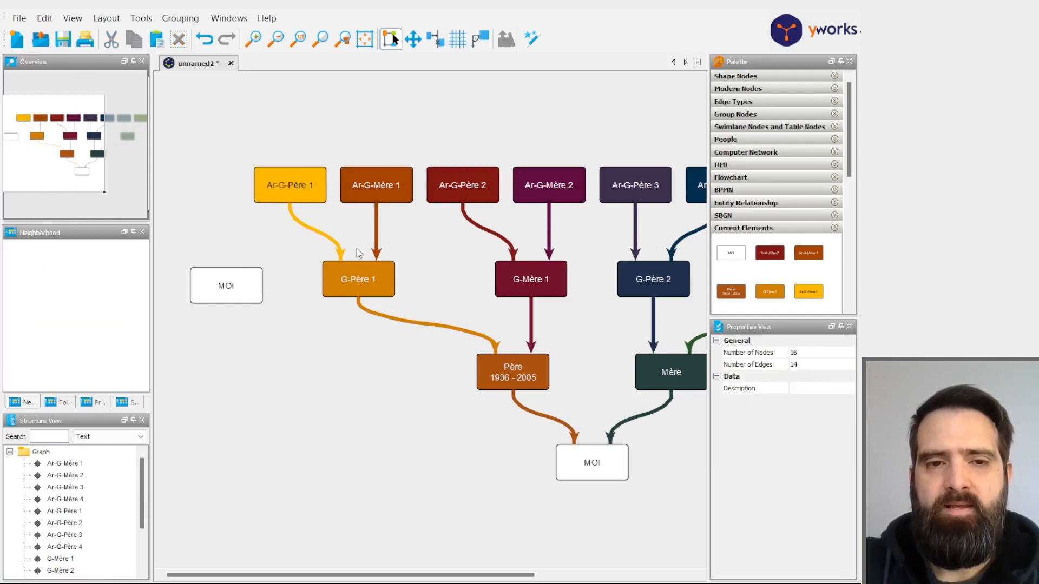
- Copy G-Père 1's fill color #d47f00 and apply it as the line color of the new unconnected MOI box
click(359, 282)
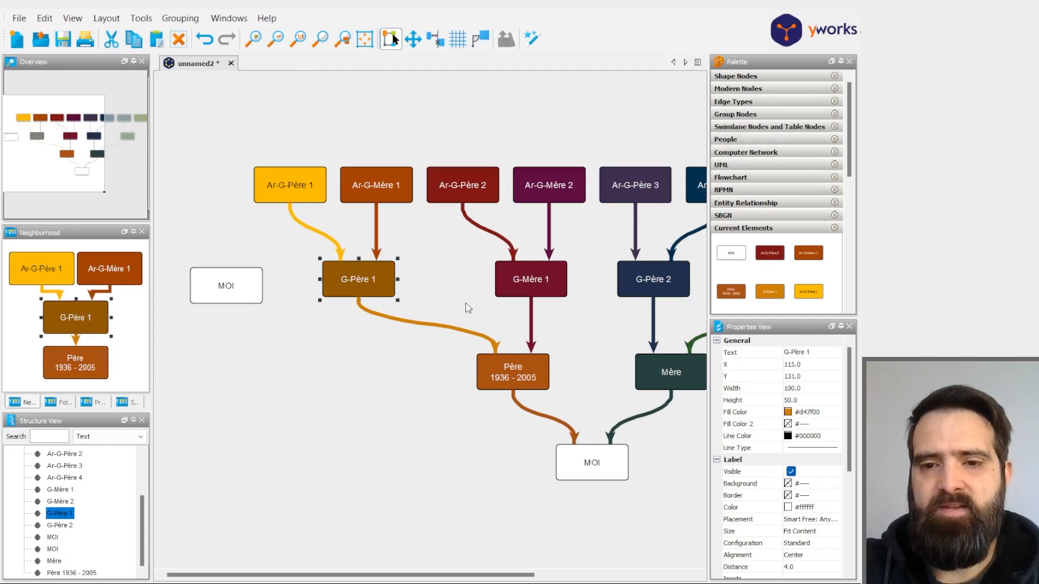
click(802, 412)
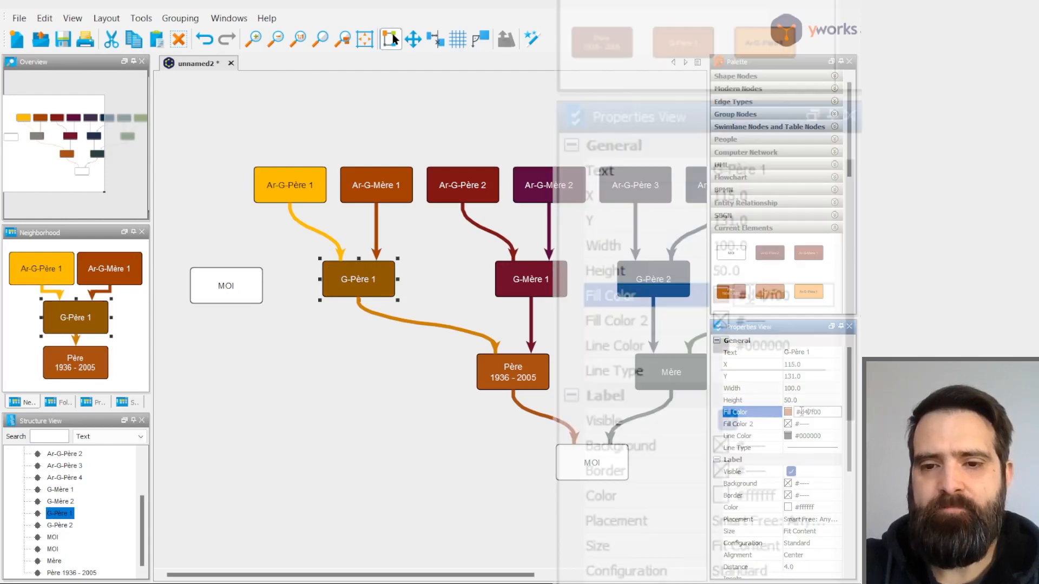
click(243, 295)
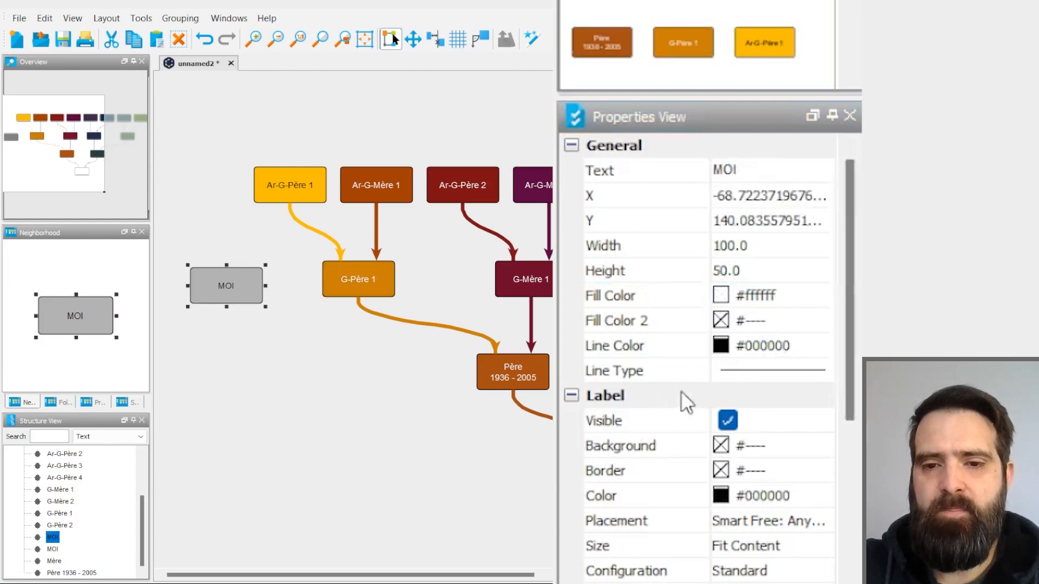
click(751, 345)
double_click(751, 346)
text(d47f00)
click(340, 411)
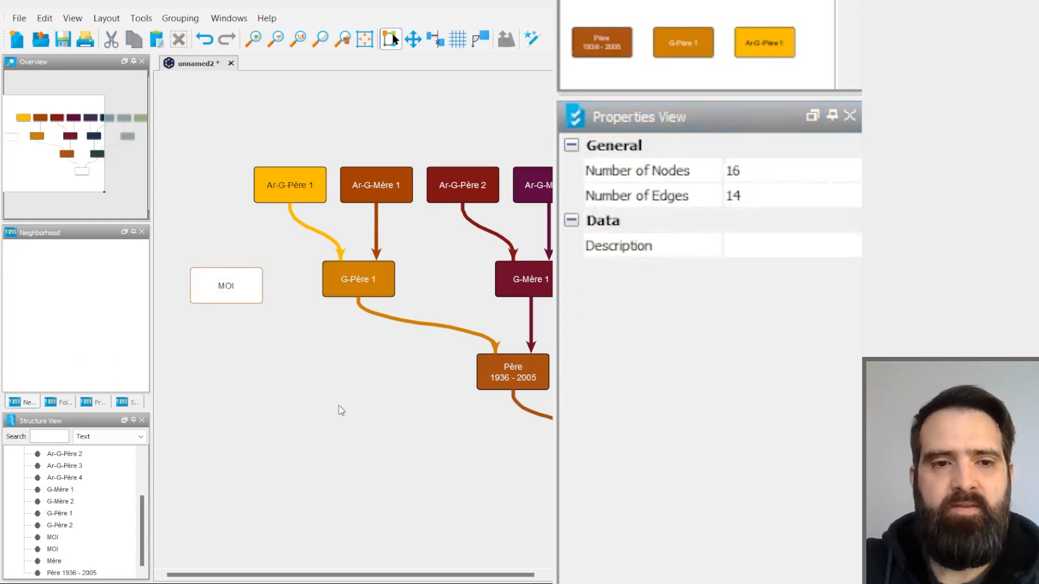
- Give the orange outline of the unconnected MOI box a thick solid line type
click(247, 295)
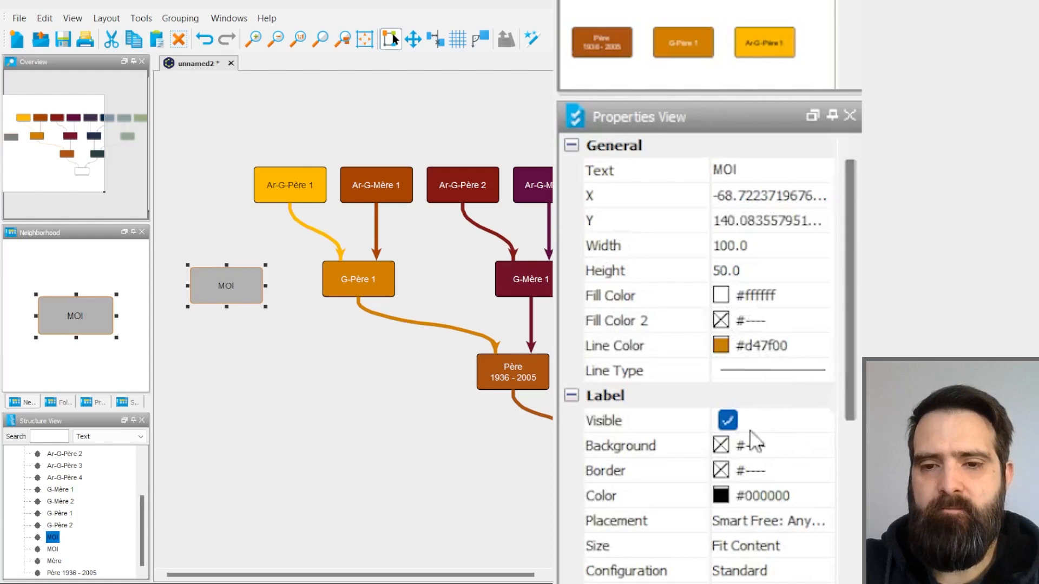
click(760, 370)
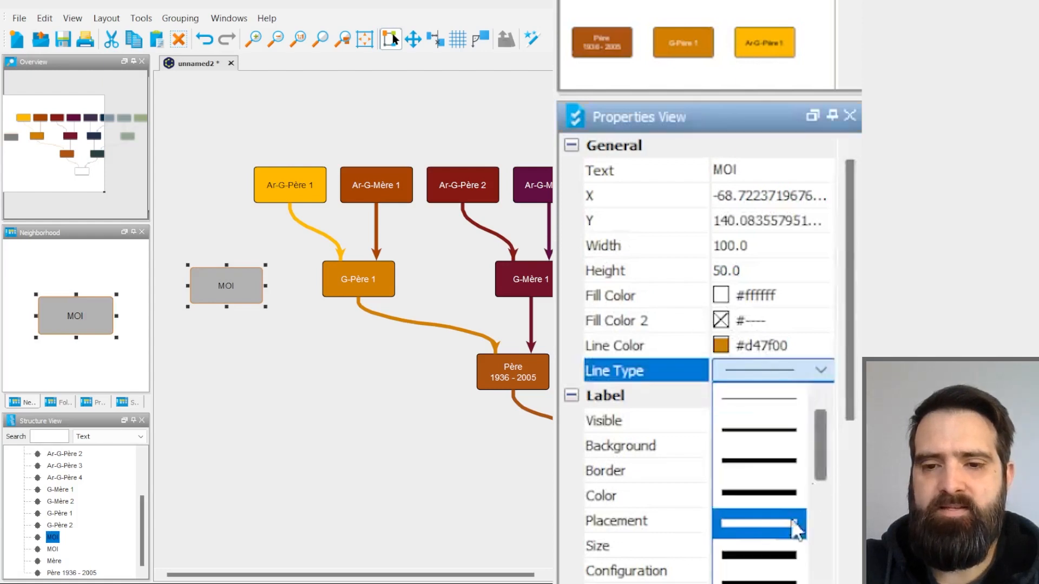
click(777, 538)
click(301, 383)
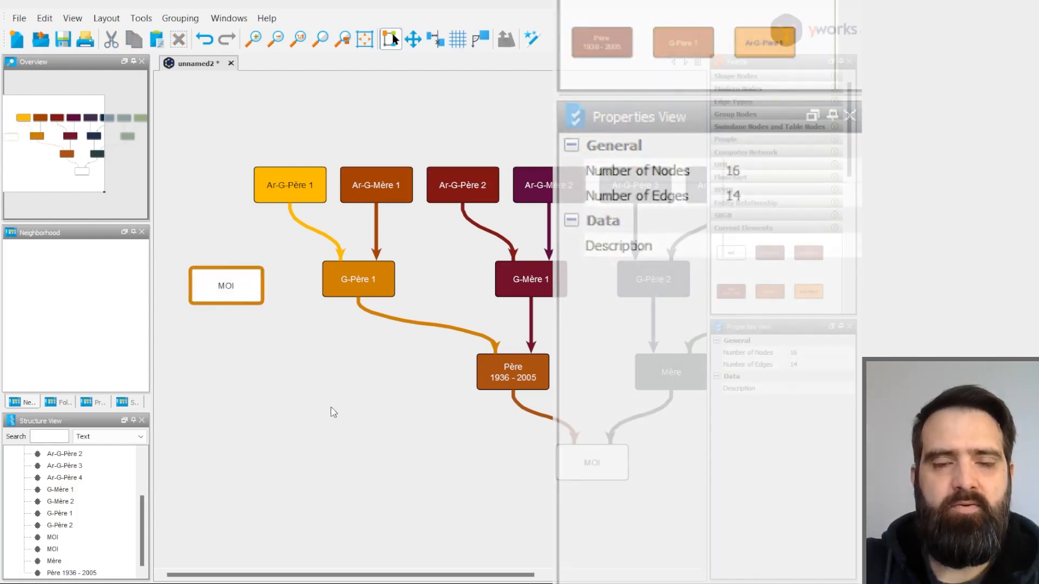
- Rename the orange-outlined MOI box to G-Oncle
double_click(240, 291)
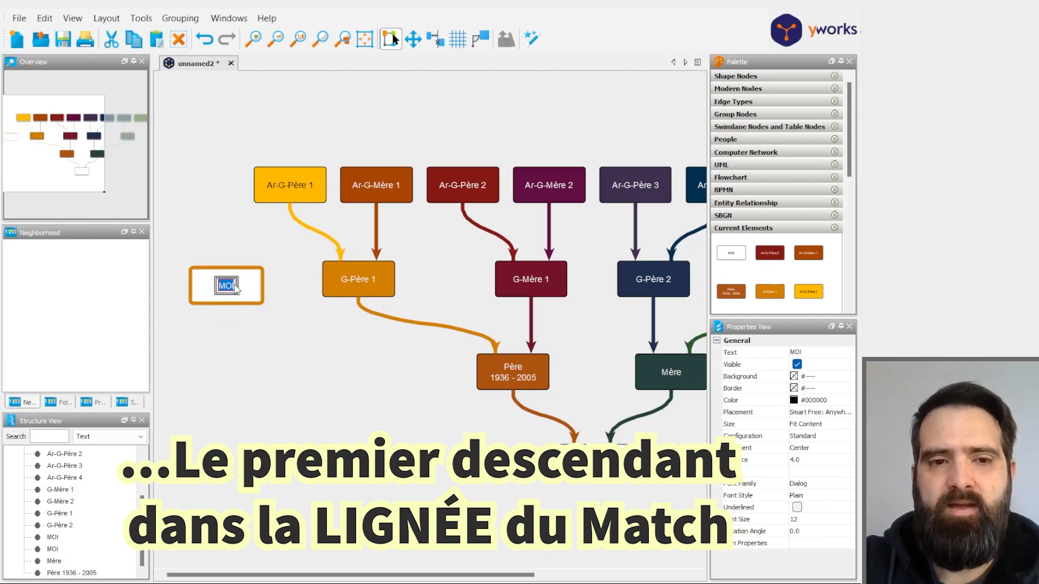
text(G-Oncle)
click(299, 339)
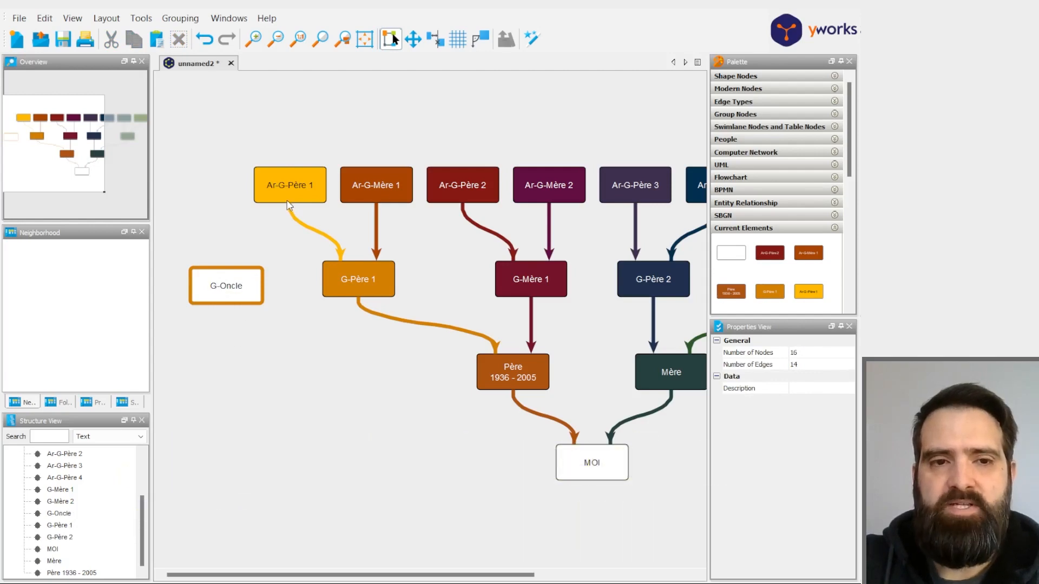
- Connect Ar-G-Père 1 and Ar-G-Mère 1 to G-Oncle with arrows and reapply the Hierarchical layout
drag(257, 201, 215, 291)
drag(385, 202, 250, 276)
click(110, 20)
click(131, 35)
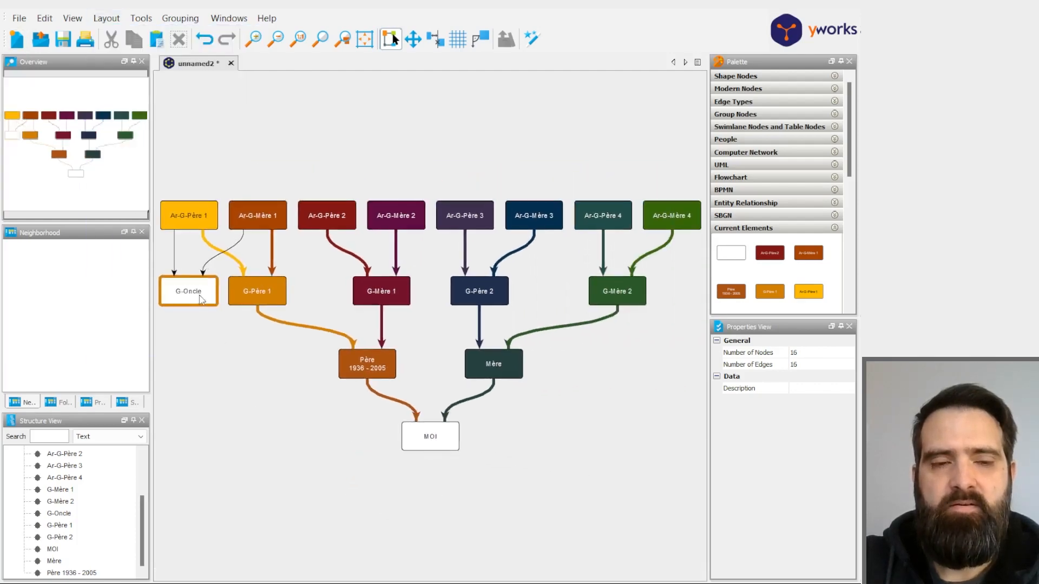
- Copy line color #ffb800 from the arrow between Ar-G-Père 1 and G-Père 1 to the arrow between Ar-G-Père 1 and G-Oncle
scroll(200, 257, up, 5)
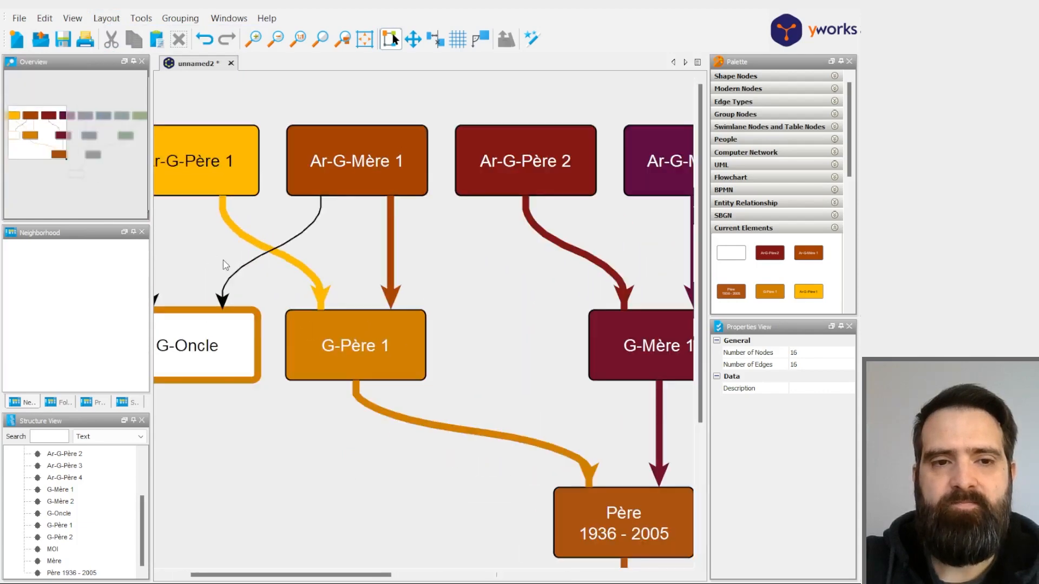
drag(333, 270, 373, 262)
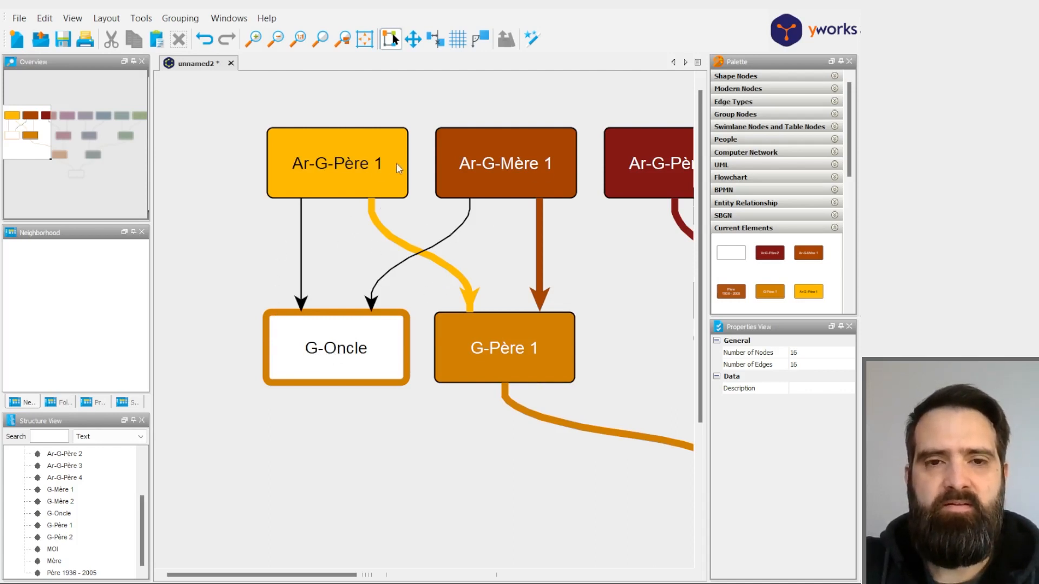
click(470, 304)
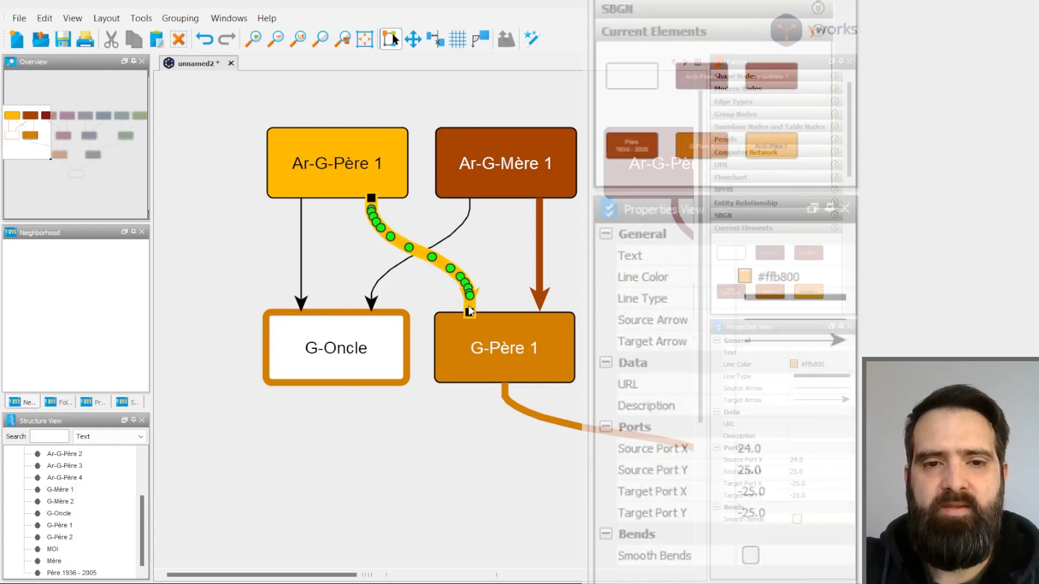
click(767, 277)
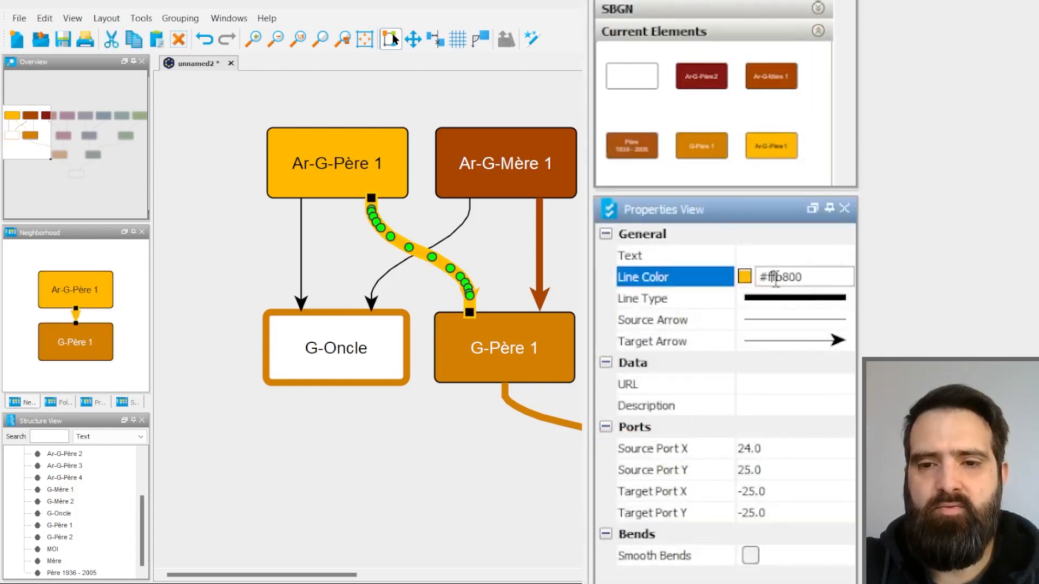
drag(760, 277, 828, 279)
key(ctrl+c)
click(296, 305)
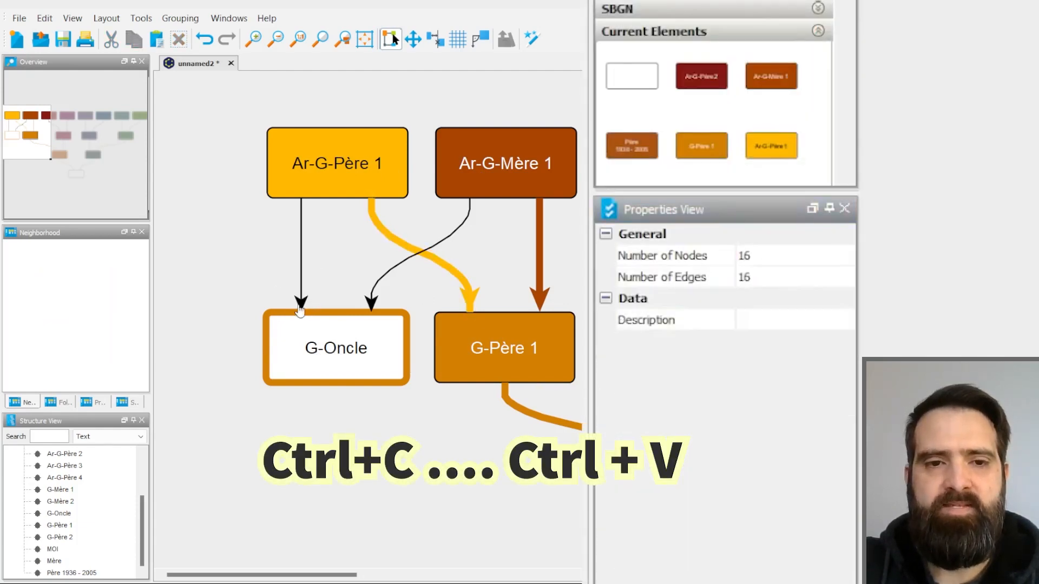
click(301, 304)
click(778, 277)
drag(764, 277, 808, 277)
key(ctrl+v)
click(315, 253)
- Copy line color #a94500 from the arrow between Ar-G-Mère 1 and G-Père 1 to the arrow between Ar-G-Mère 1 and G-Oncle
click(539, 306)
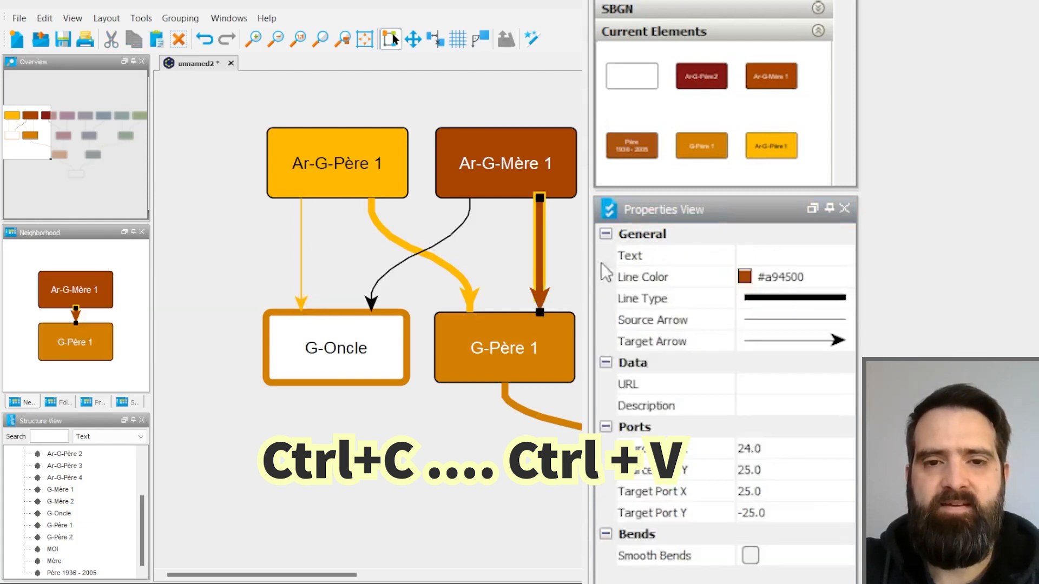
click(769, 278)
drag(765, 277, 809, 277)
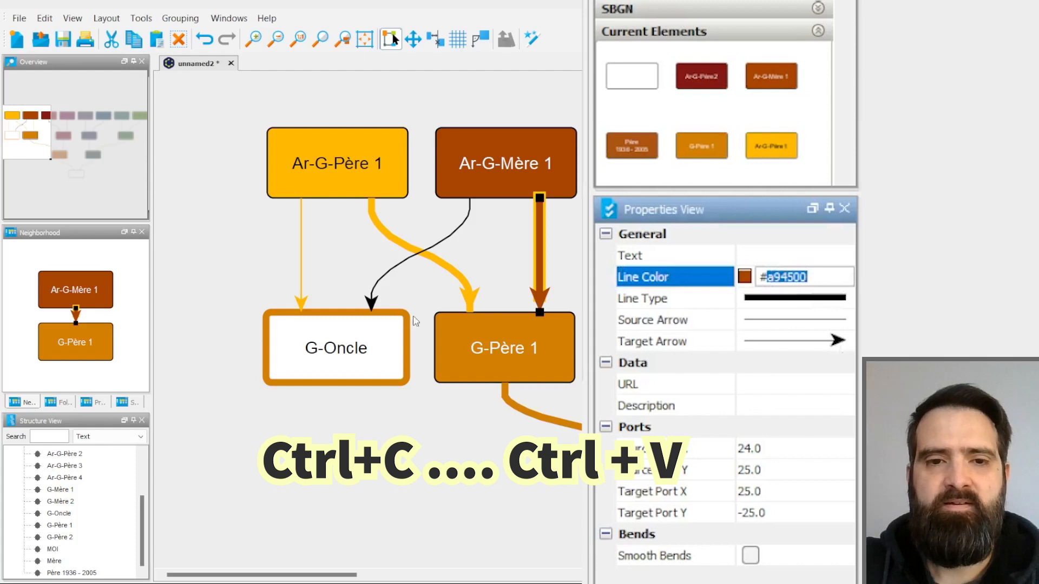
click(374, 309)
click(372, 303)
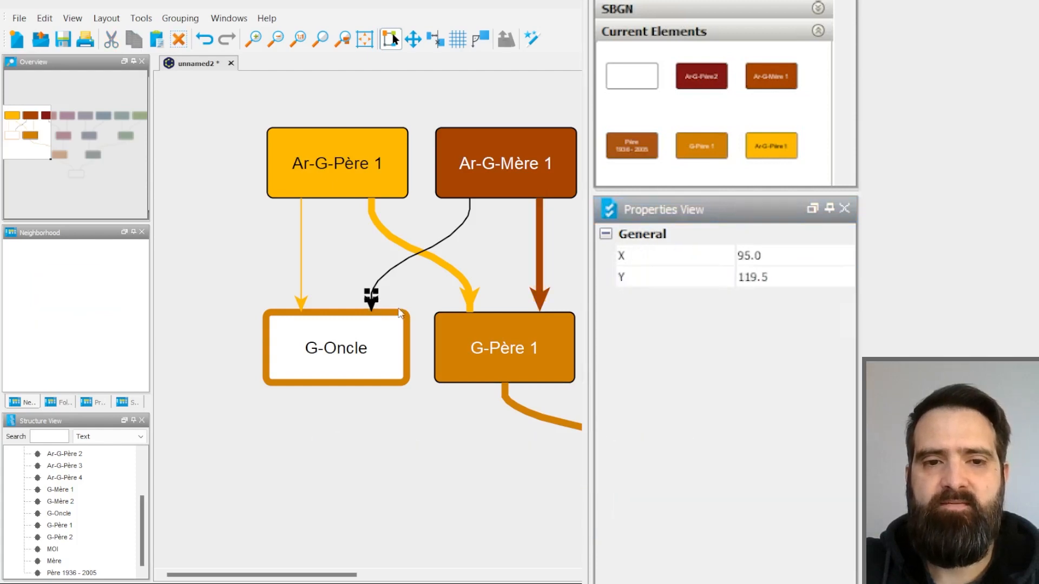
click(370, 308)
click(784, 277)
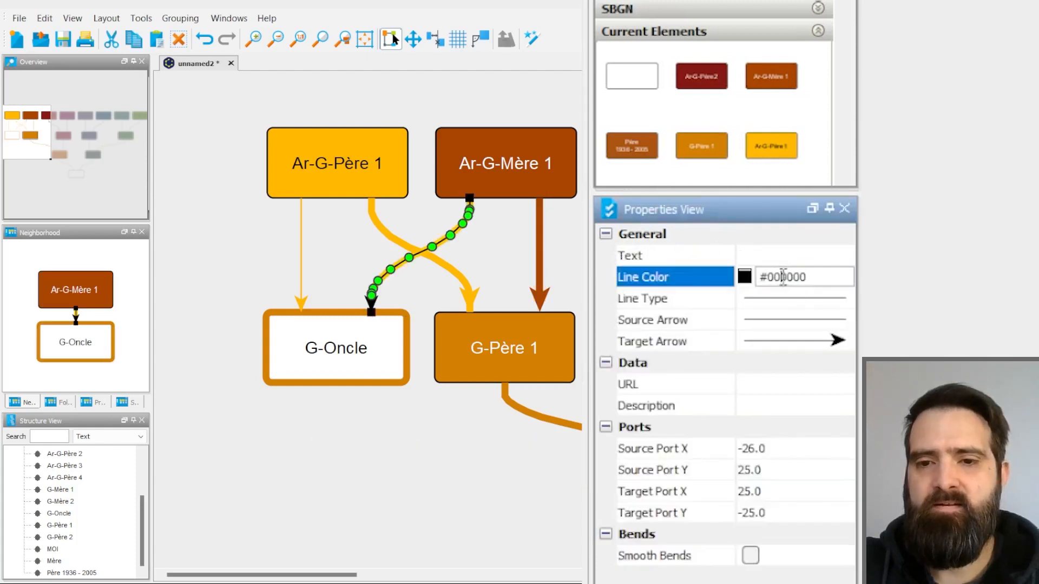
double_click(770, 277)
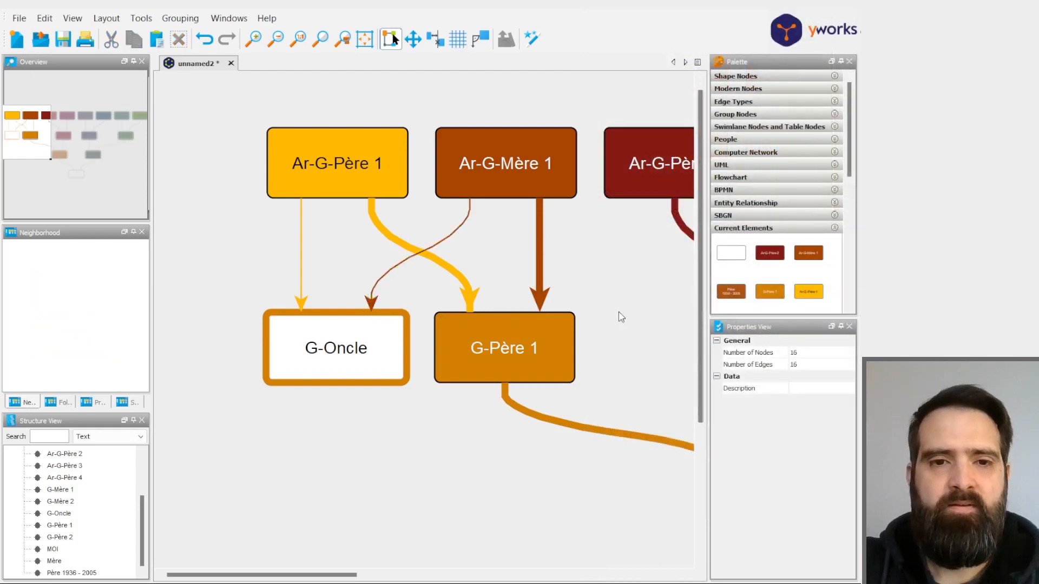
- Examine the whole tree and the G-Oncle branch with its thin color-matched arrows
scroll(618, 311, down, 2)
drag(617, 331, 452, 304)
scroll(464, 329, down, 1)
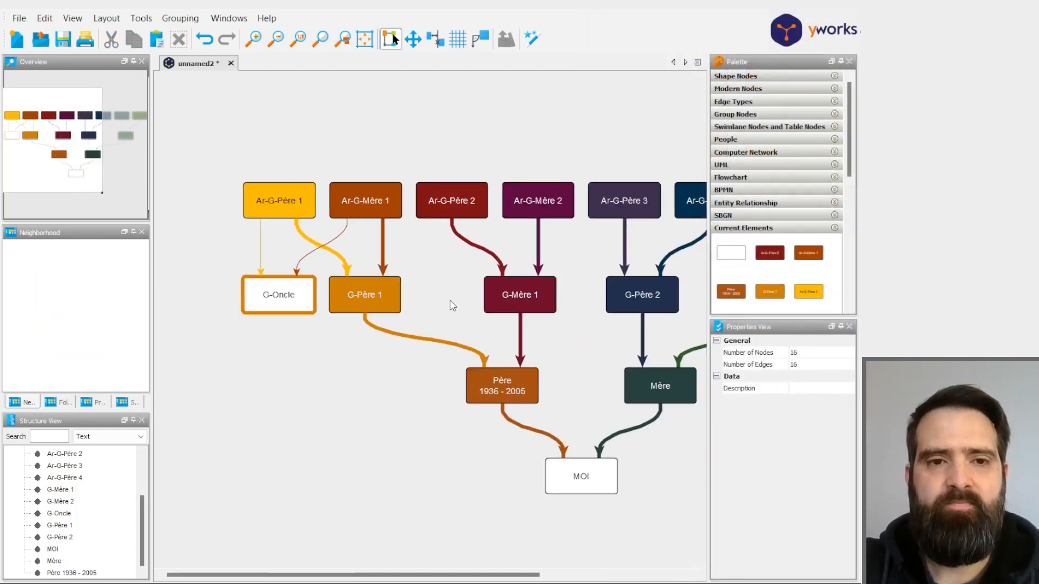
scroll(417, 302, down, 3)
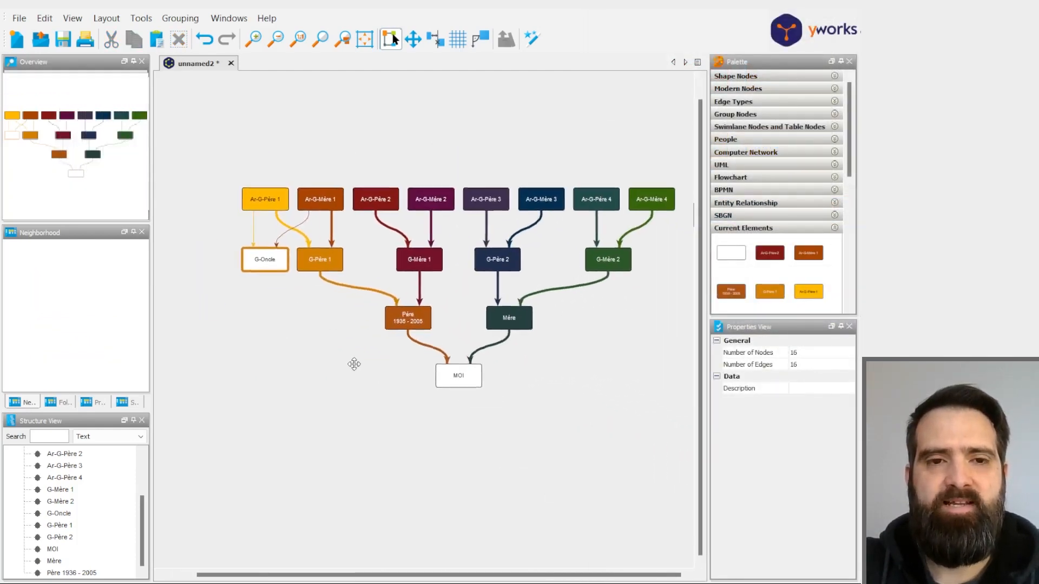
scroll(353, 370, up, 1)
drag(623, 393, 593, 408)
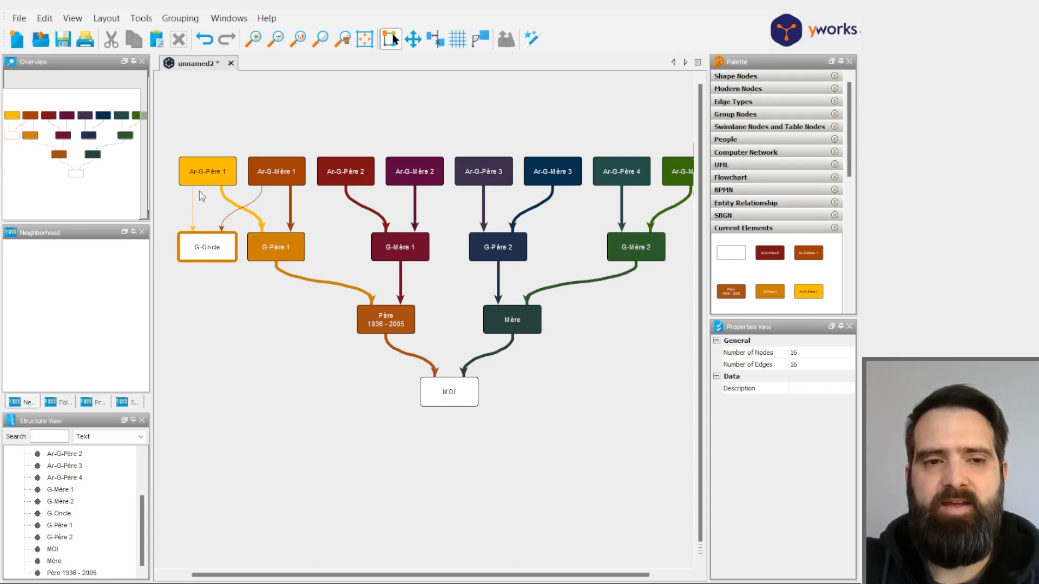
scroll(264, 355, up, 6)
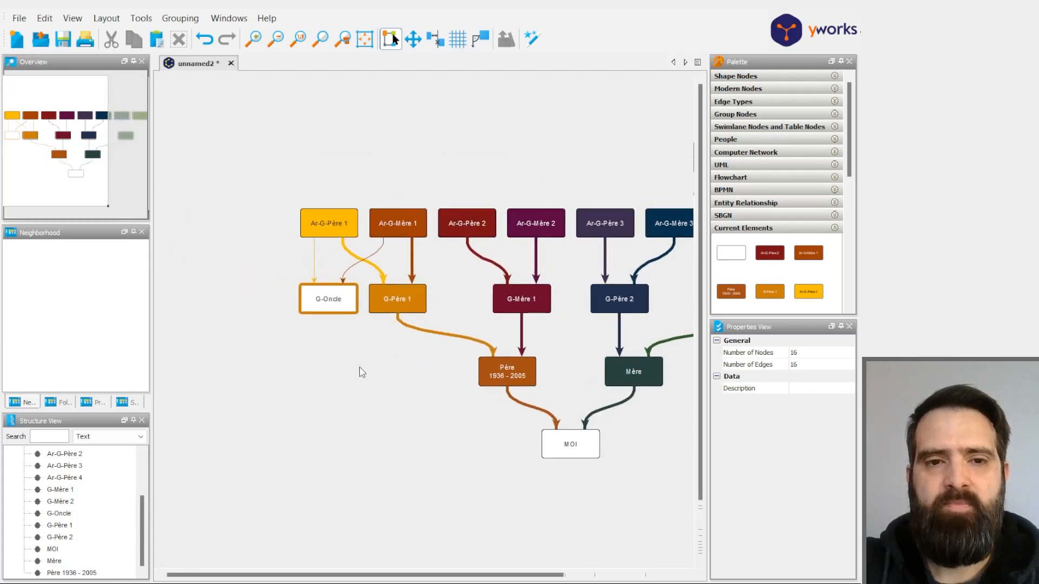
scroll(375, 373, up, 1)
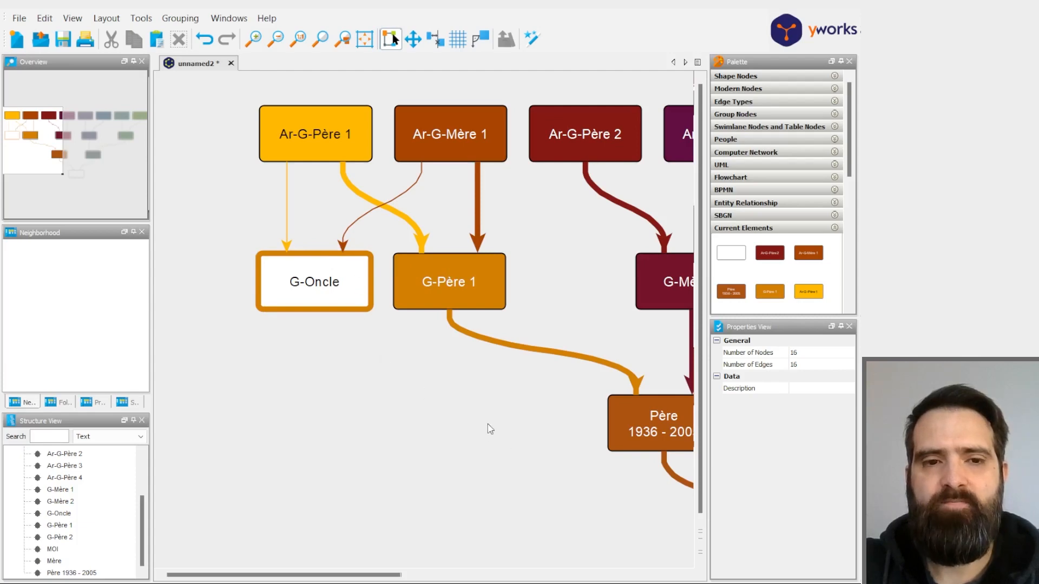
drag(362, 396, 401, 382)
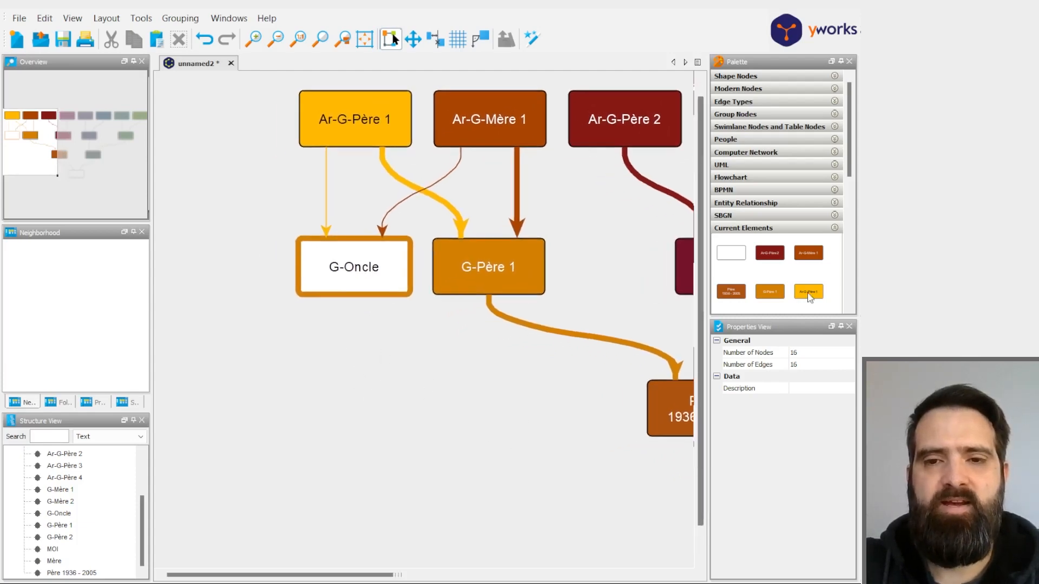
- Add a blank white rounded box below G-Oncle
click(731, 259)
drag(732, 259, 371, 400)
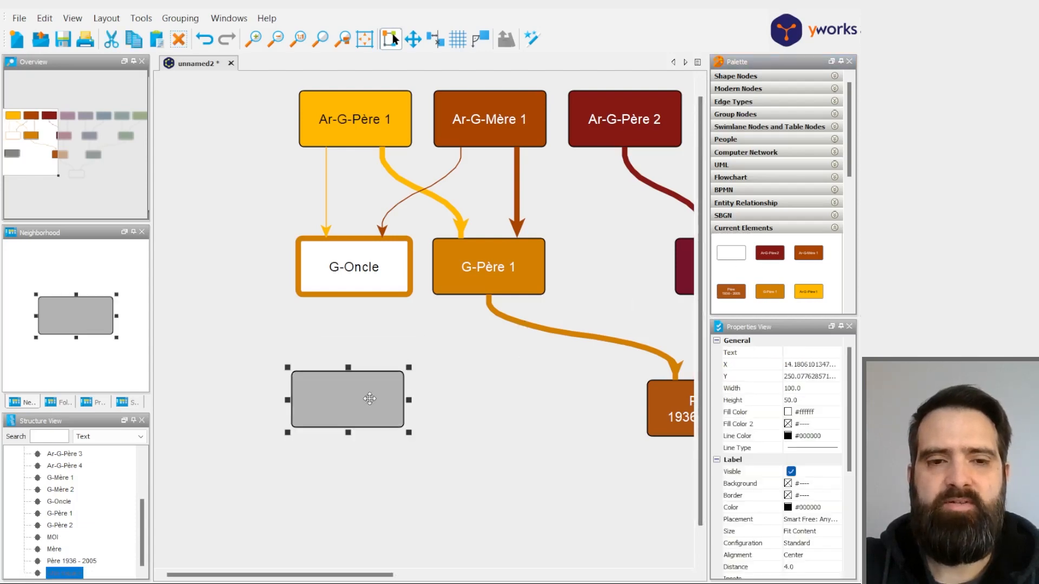
click(354, 328)
click(346, 397)
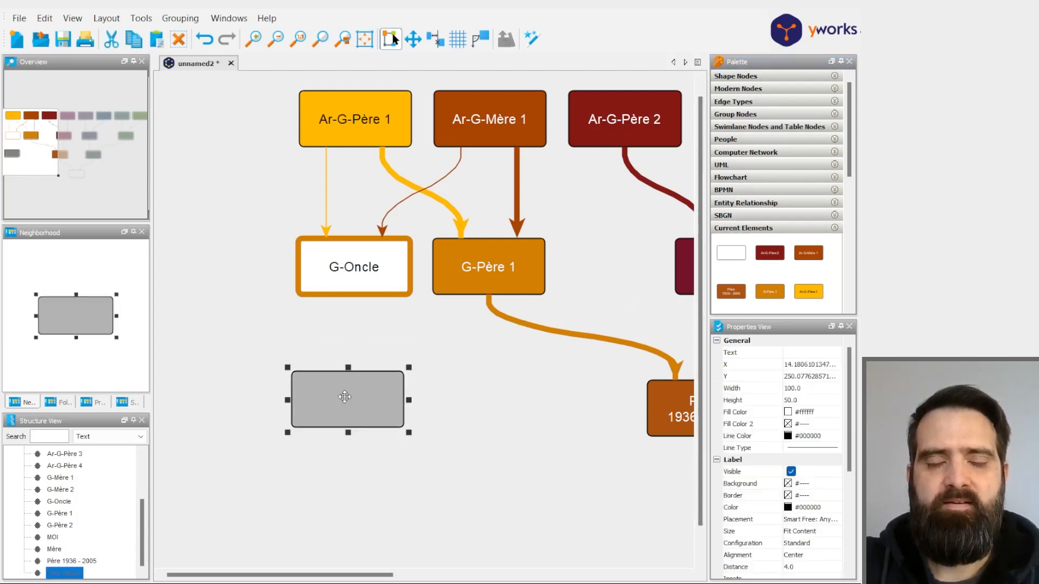
- Label the new box below G-Oncle with "Nom Match" and "208cM" on two lines
click(353, 337)
click(339, 393)
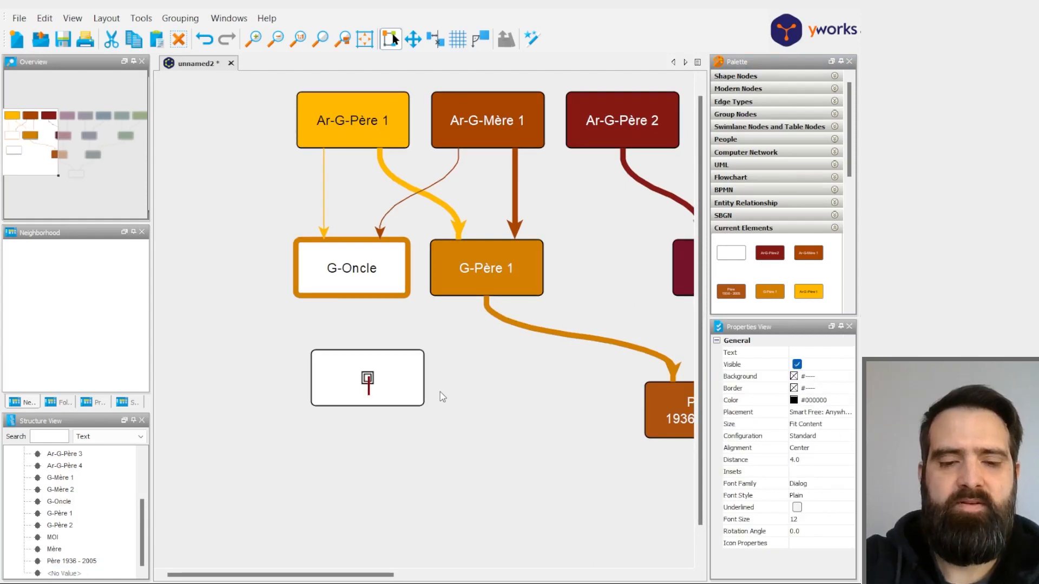
text(N)
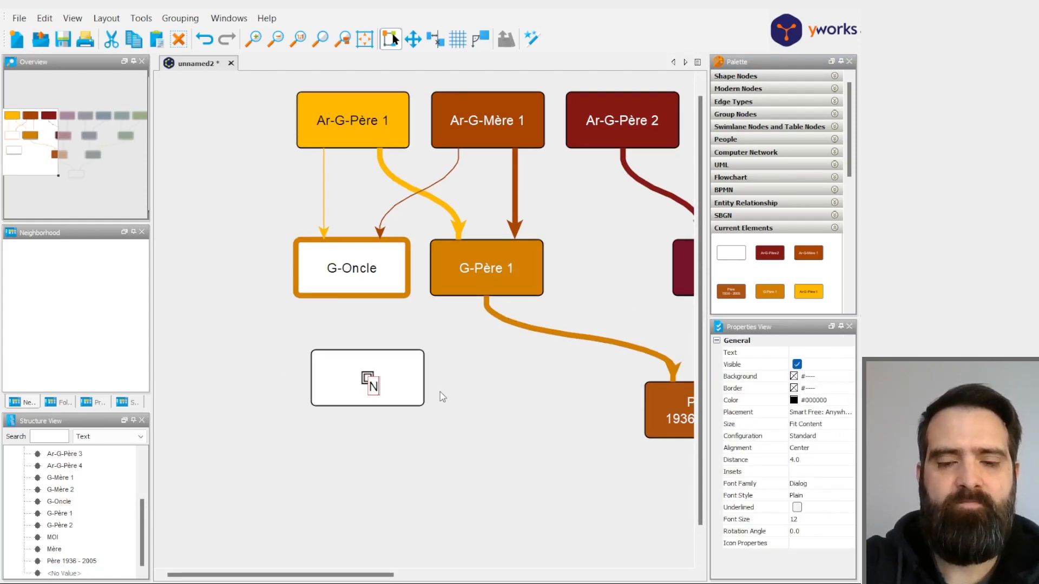
text(om Mat)
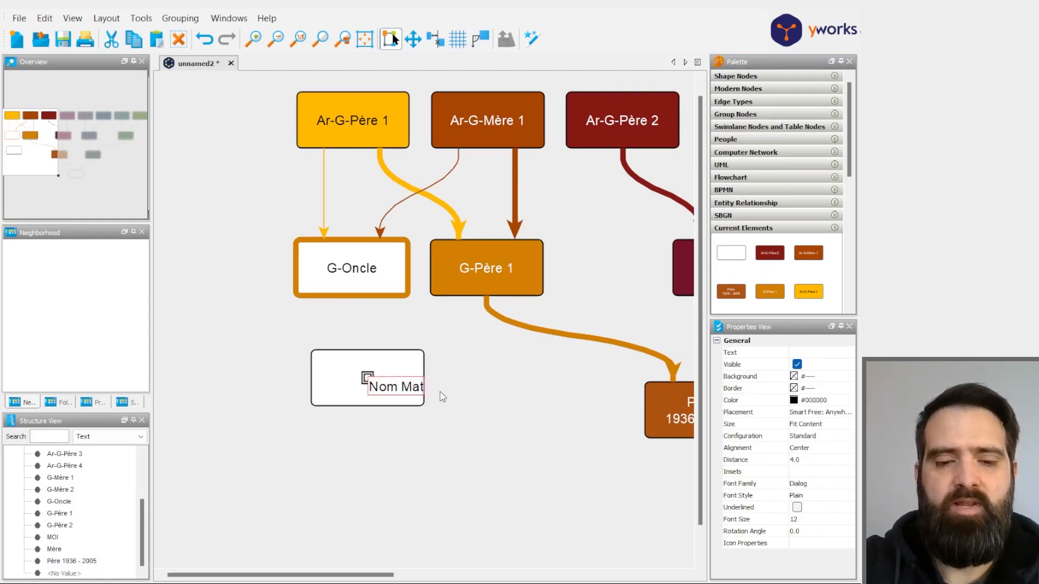
text(ch)
key(Return)
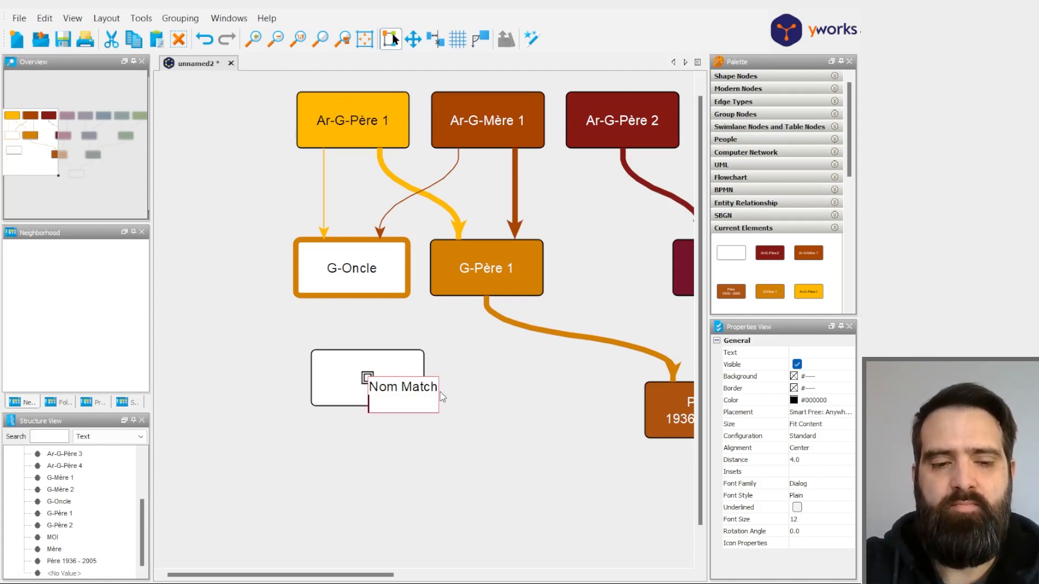
text(208cM)
click(521, 433)
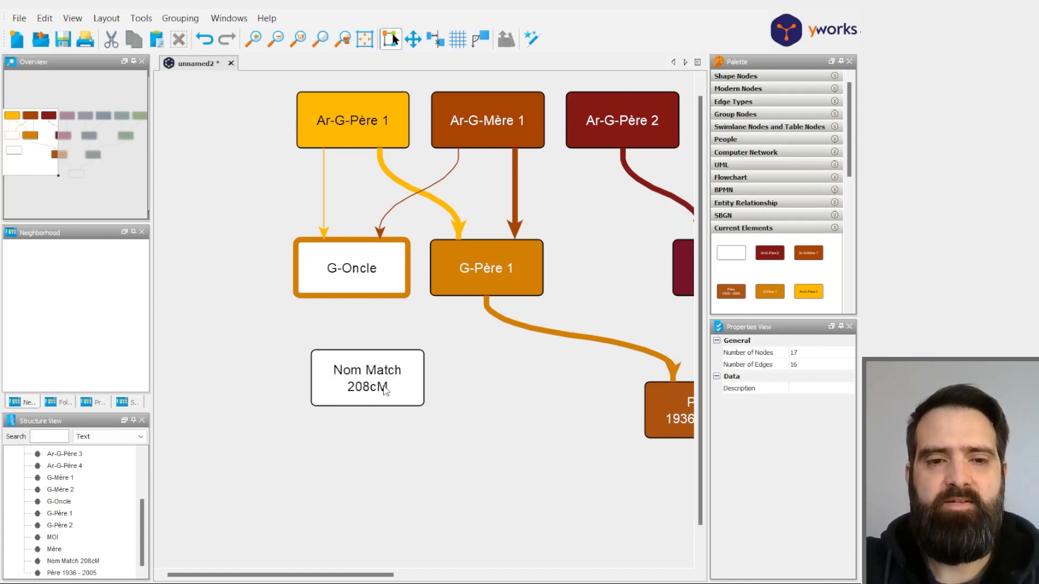
- Give the Nom Match 208cM box a thick red #ff0000 outline
click(408, 385)
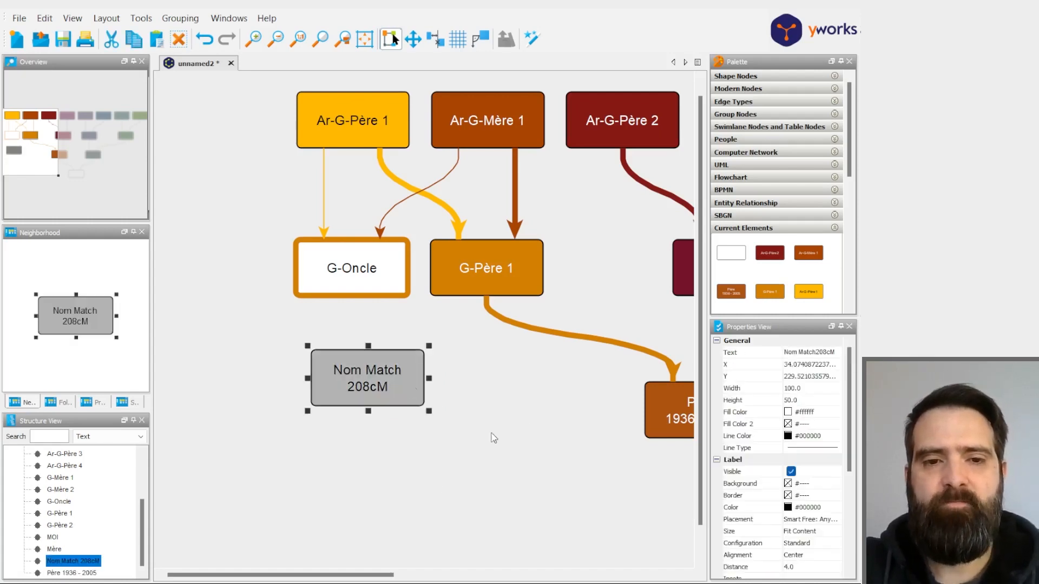
click(788, 438)
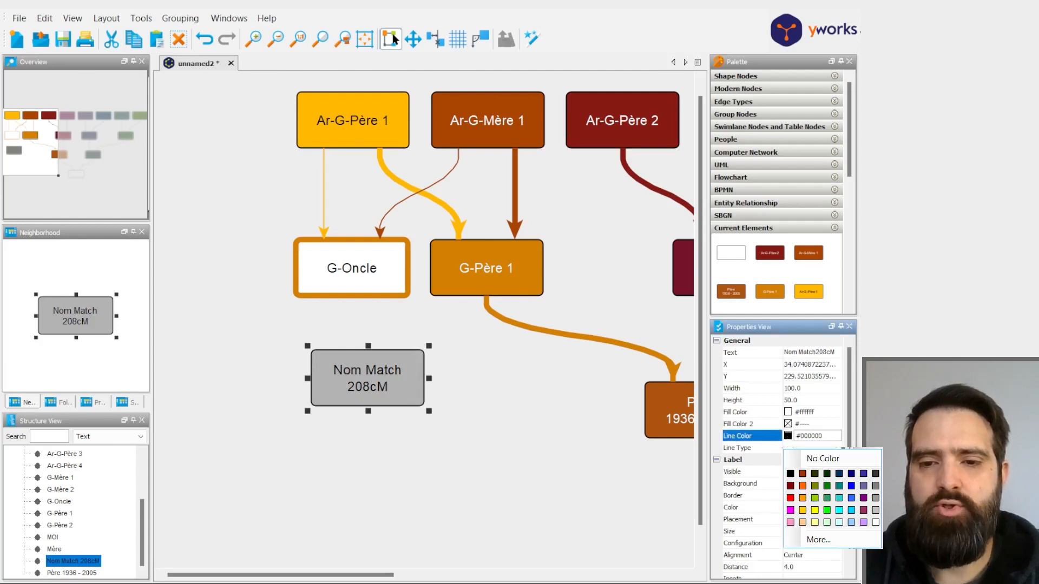
click(790, 498)
click(798, 446)
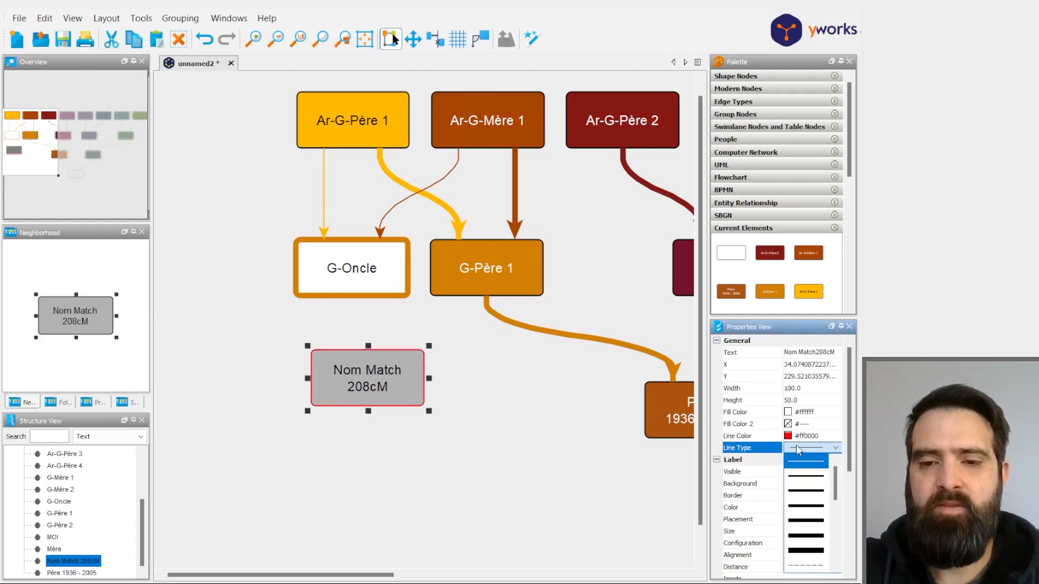
click(806, 522)
click(482, 456)
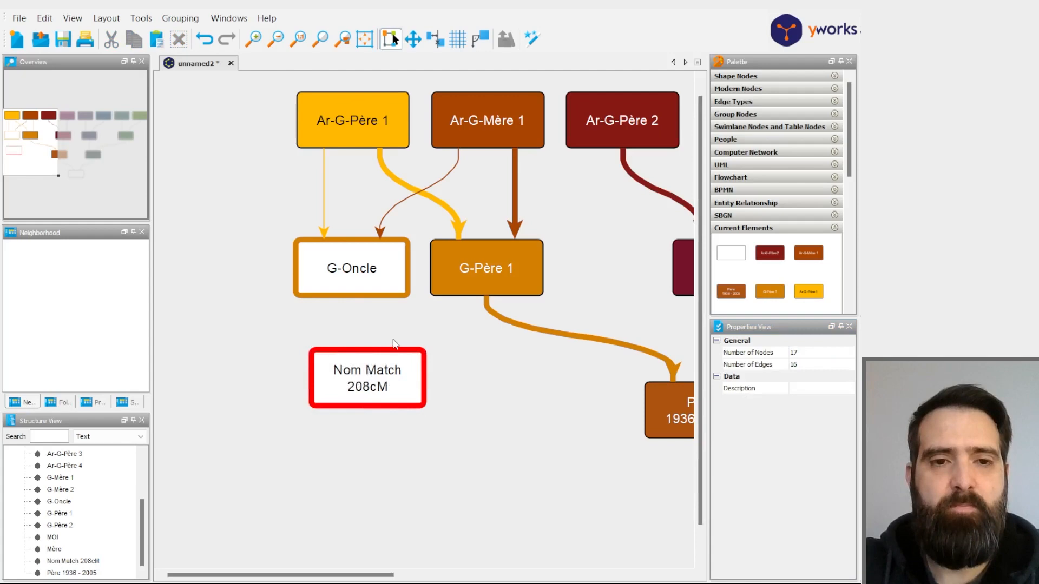
- Connect G-Oncle to the Nom Match box with an arrow and color it #d47f00, copied from G-Père 1's fill
drag(356, 297, 363, 363)
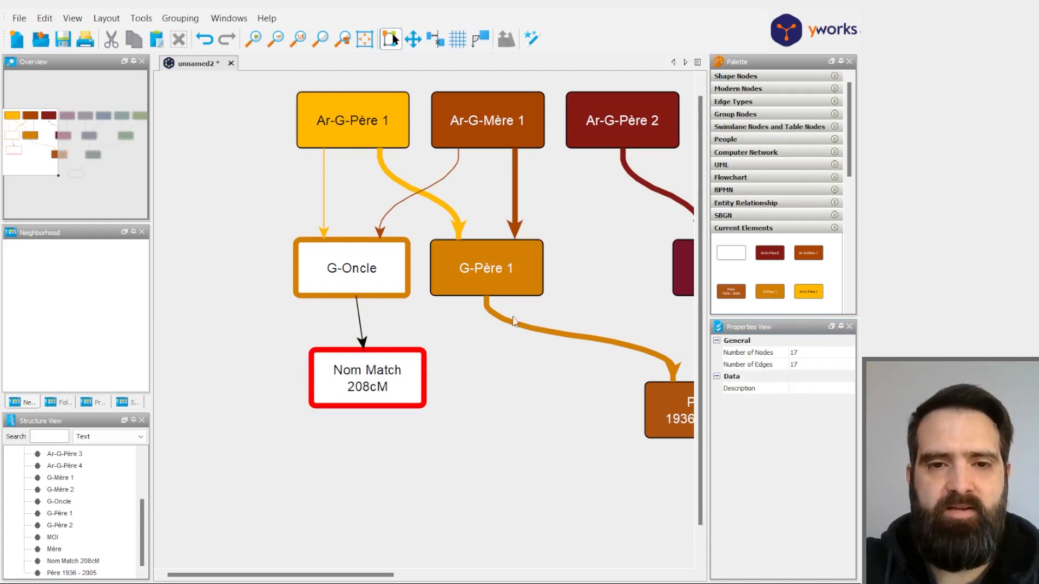
click(673, 379)
click(819, 365)
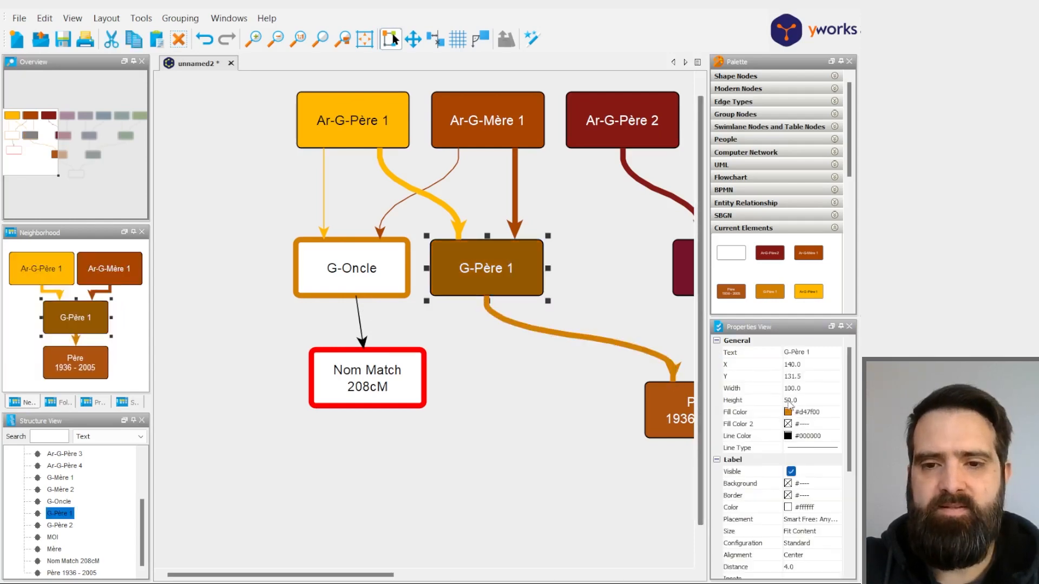
click(808, 412)
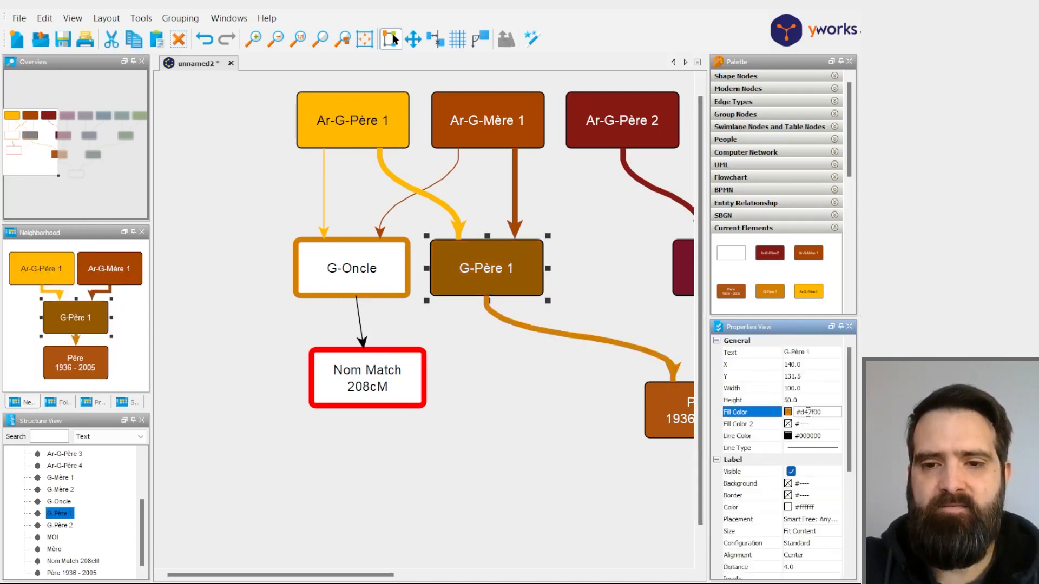
click(620, 377)
click(364, 347)
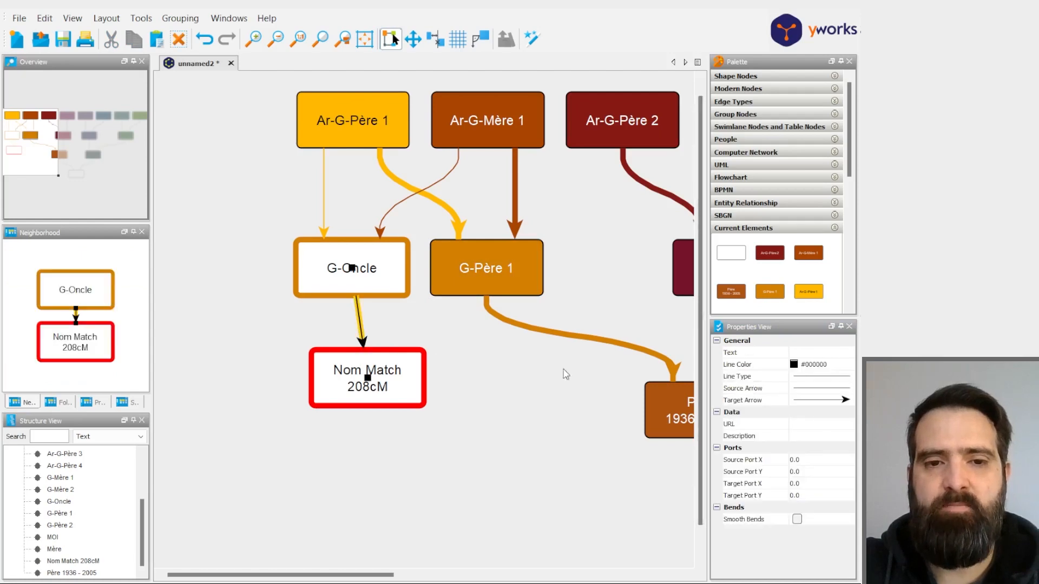
click(820, 365)
drag(804, 365, 823, 366)
text(d47f)
click(517, 394)
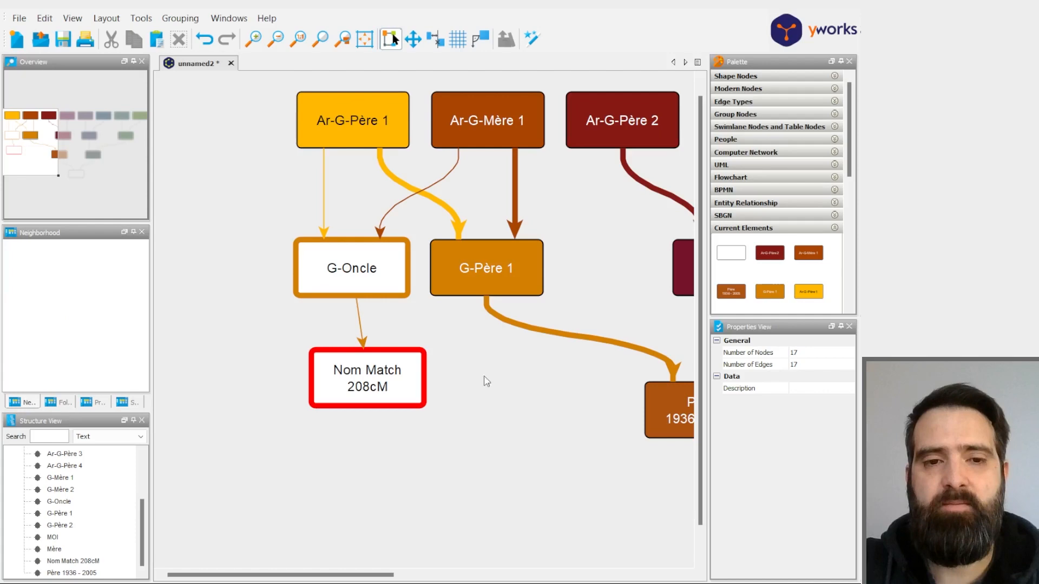
- Reapply the Hierarchical layout to the whole tree with the Nom Match box included
click(104, 19)
click(439, 386)
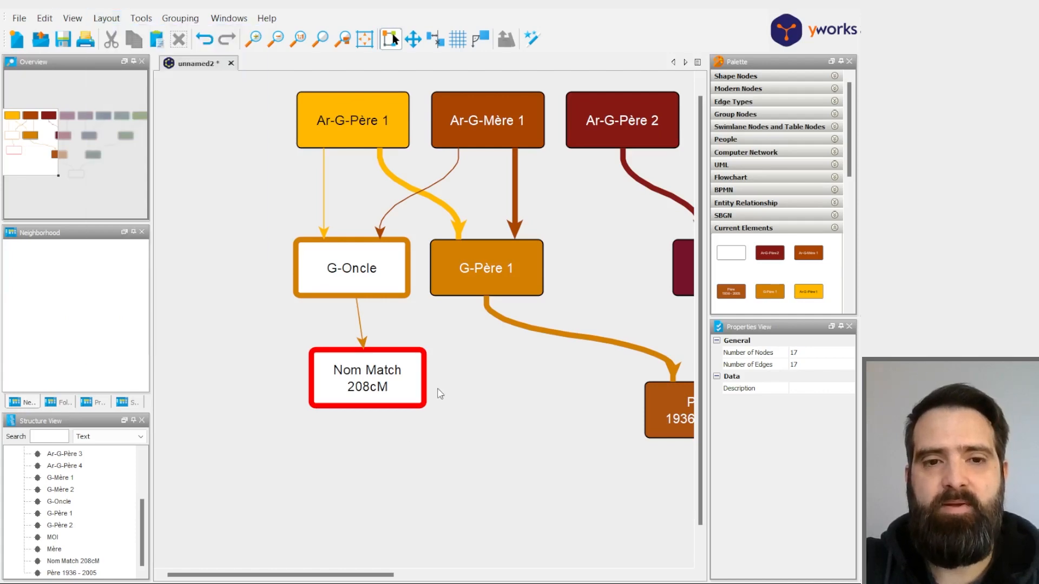
click(333, 480)
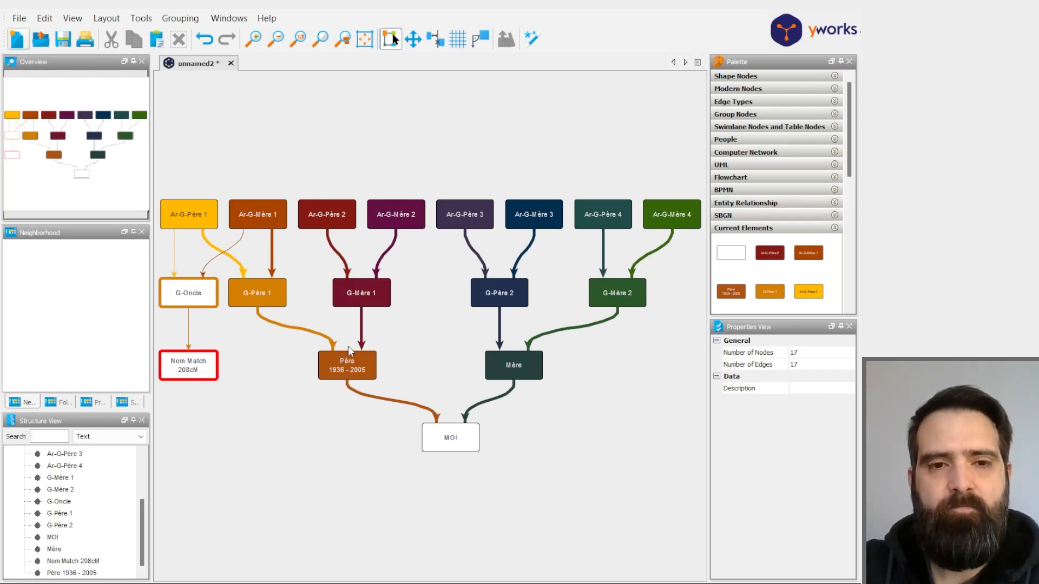
- Set the Nom Match box's fill to red #ff0000 and its label text to white #ffffff
click(211, 372)
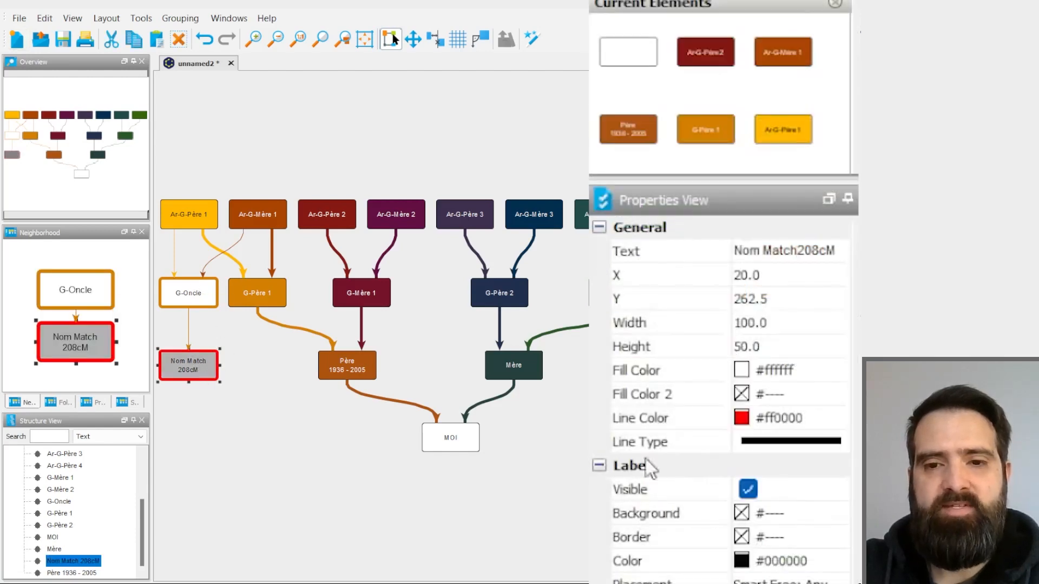
click(743, 374)
click(676, 487)
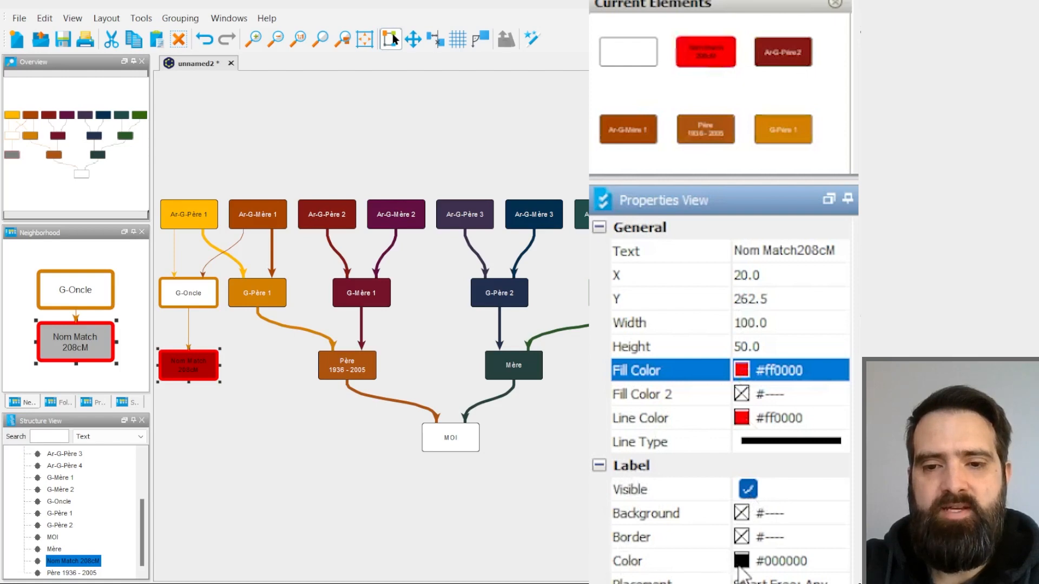
click(743, 562)
click(842, 491)
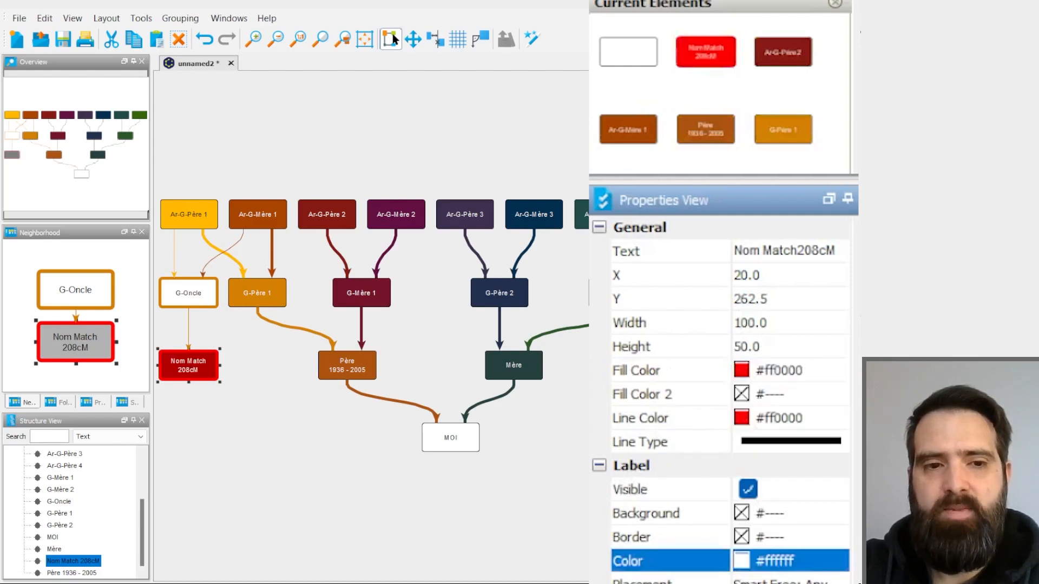
click(346, 445)
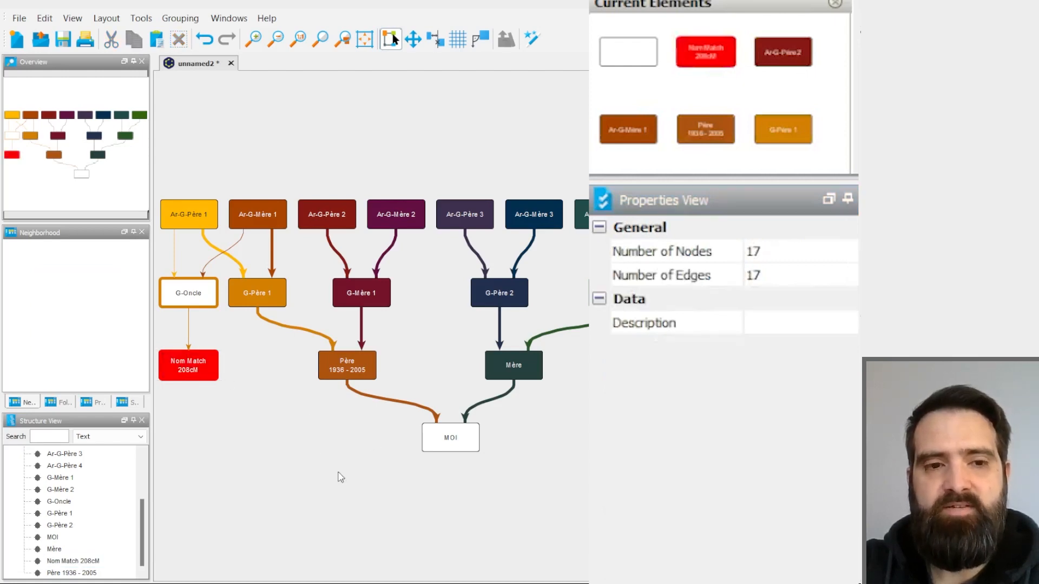